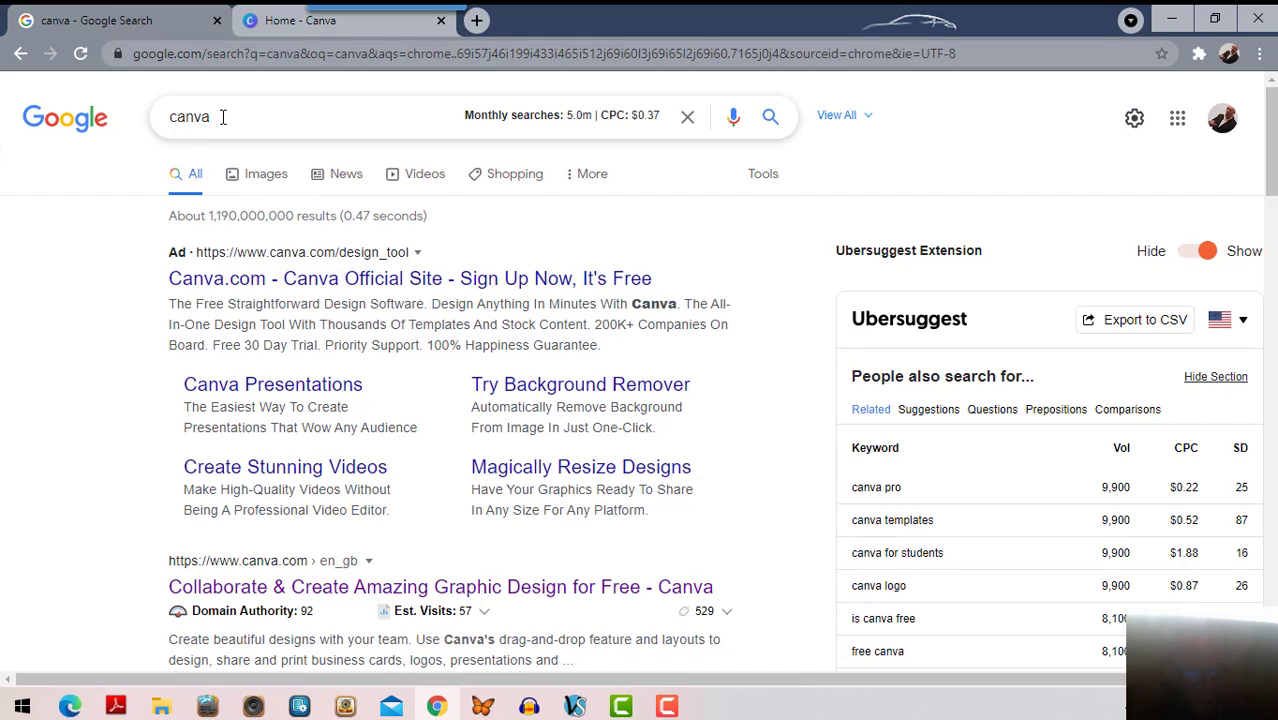
- Switch to the Canva home page and look over the suggested design types and recent designs
double_click(170, 118)
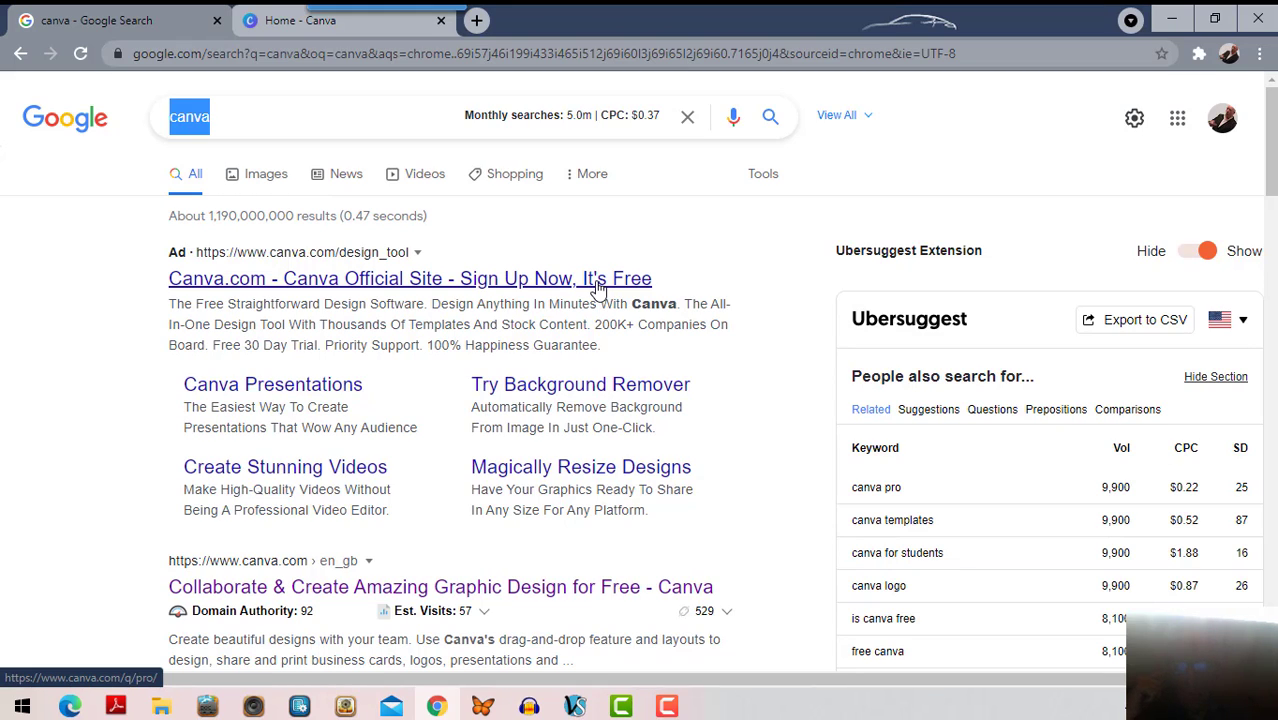
left_click(287, 21)
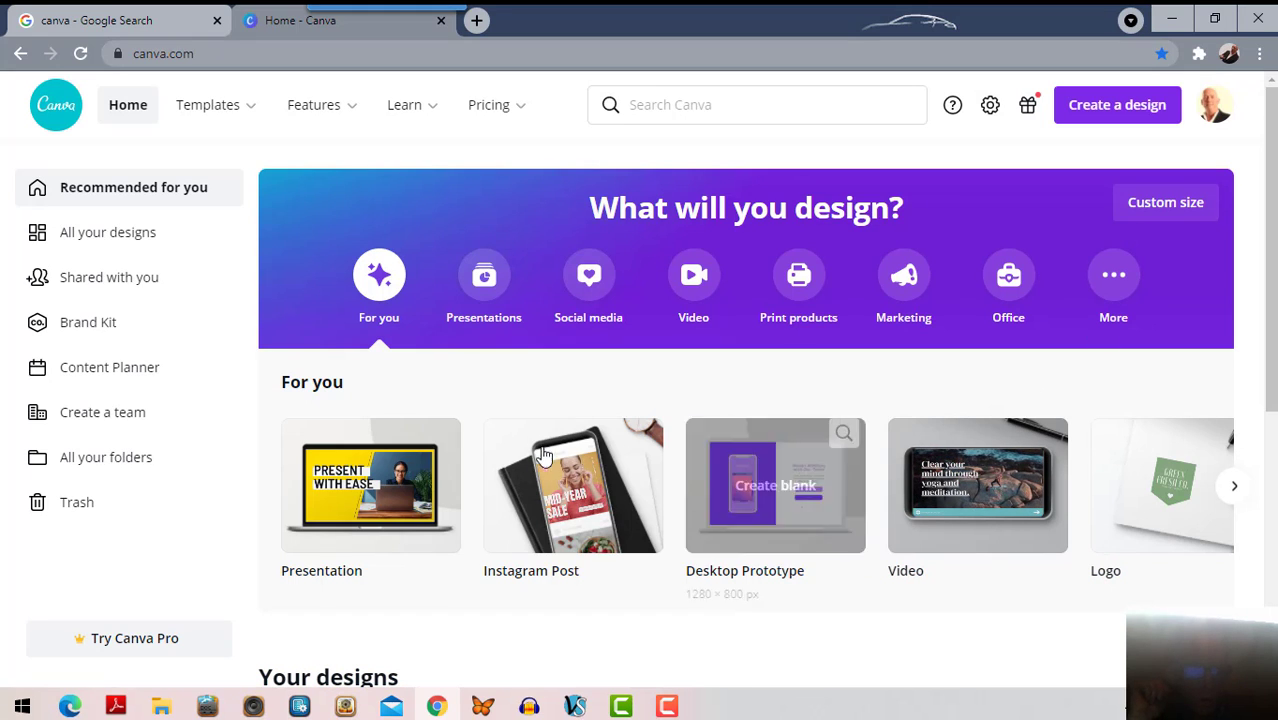
mouse_move(441, 447)
scroll(400, 490, "down", 1)
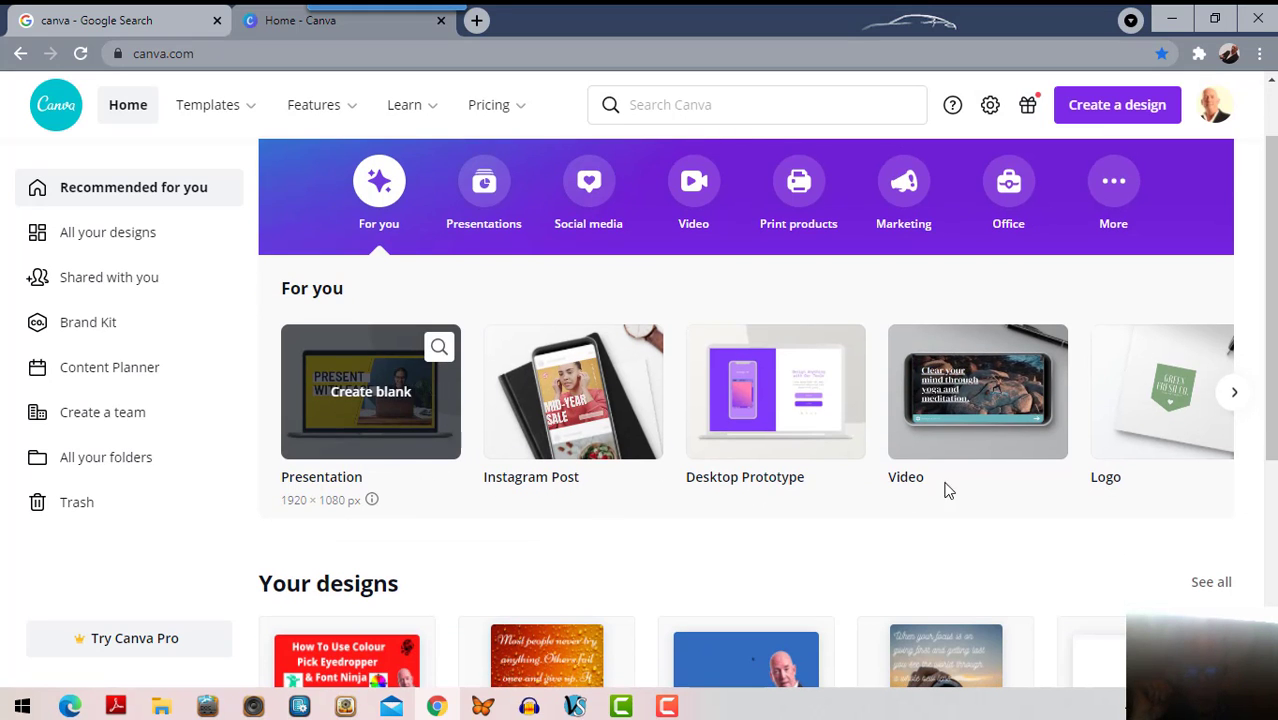
scroll(850, 520, "down", 1)
scroll(665, 593, "down", 1)
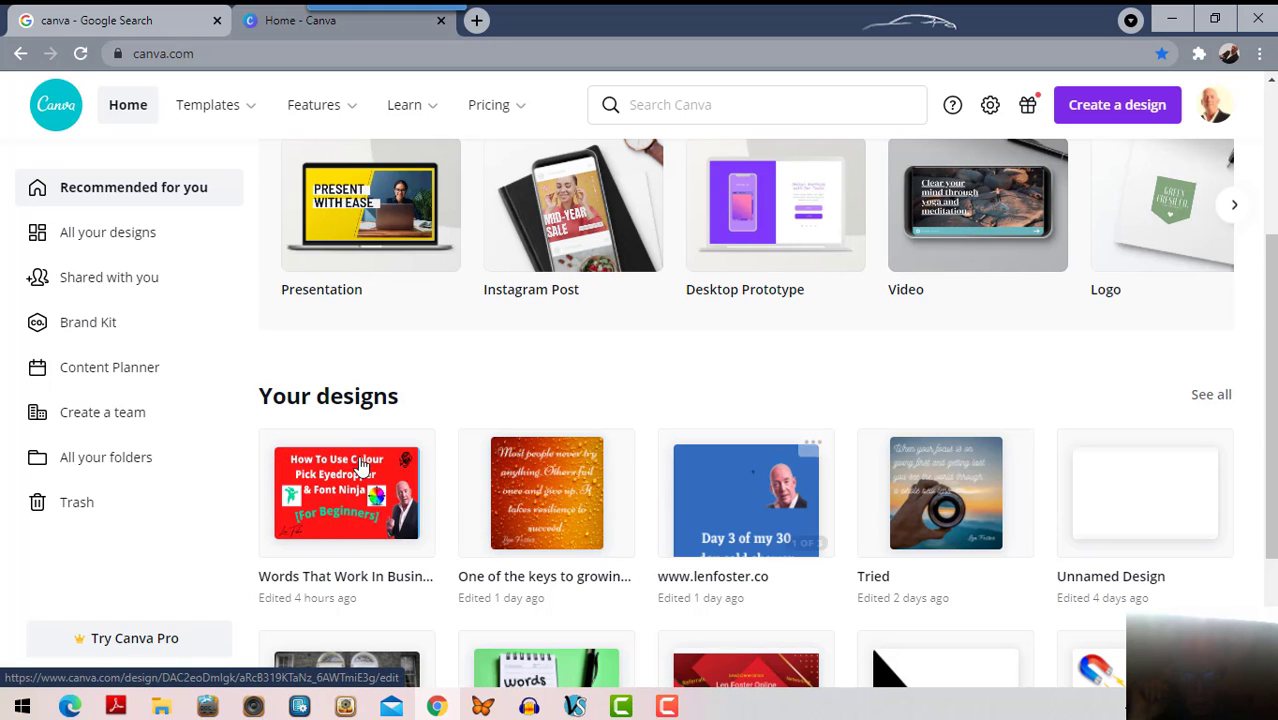
scroll(447, 489, "up", 3)
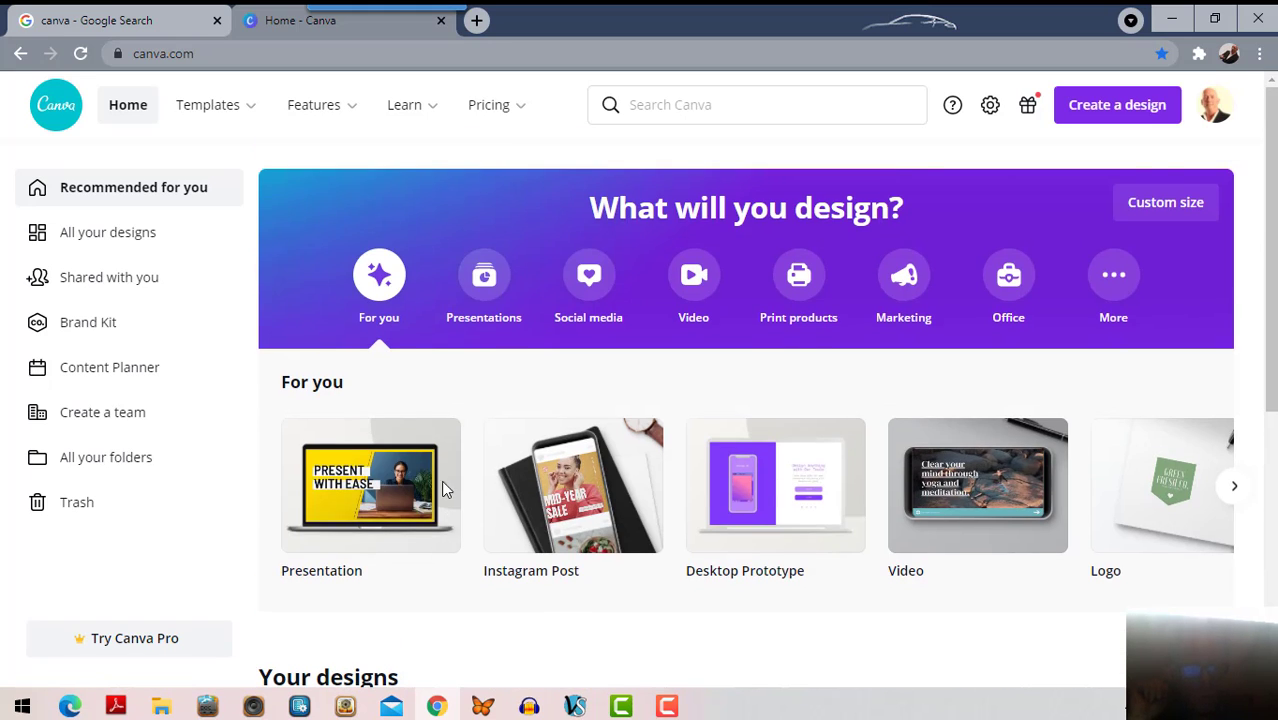
- Open the full list of saved designs and look over the thumbnails and their design types
left_click(101, 243)
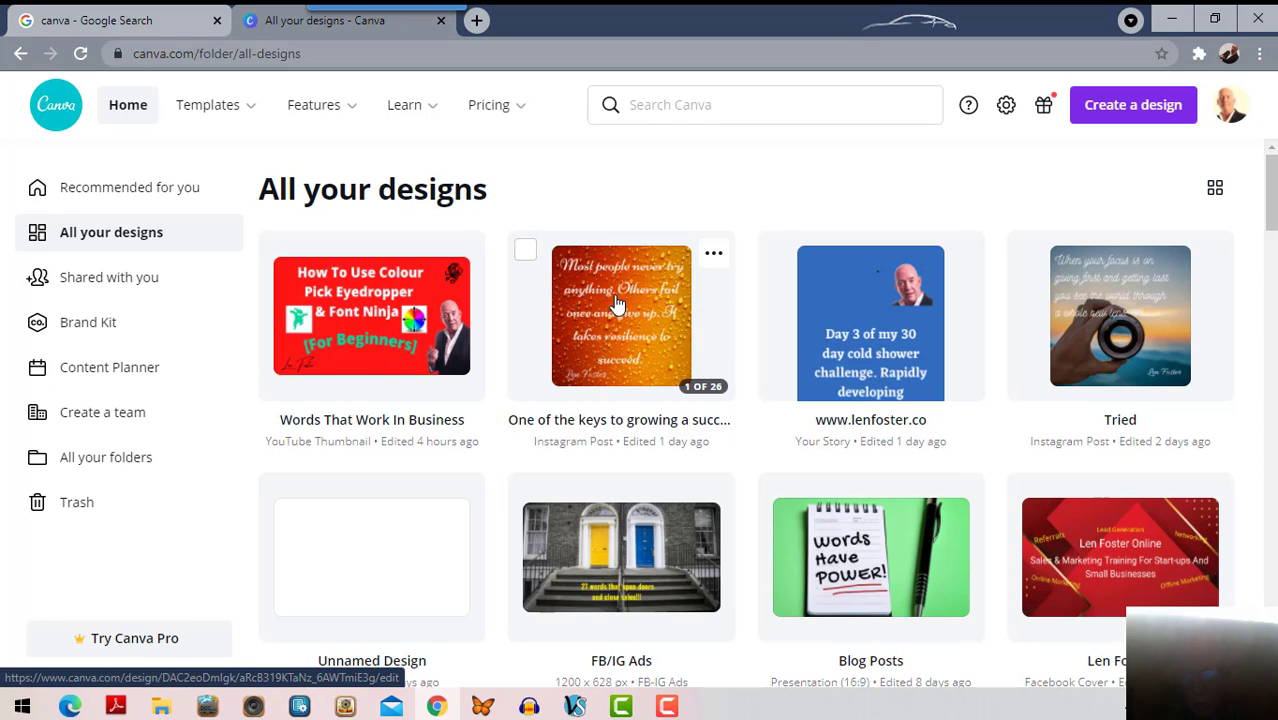
mouse_move(845, 330)
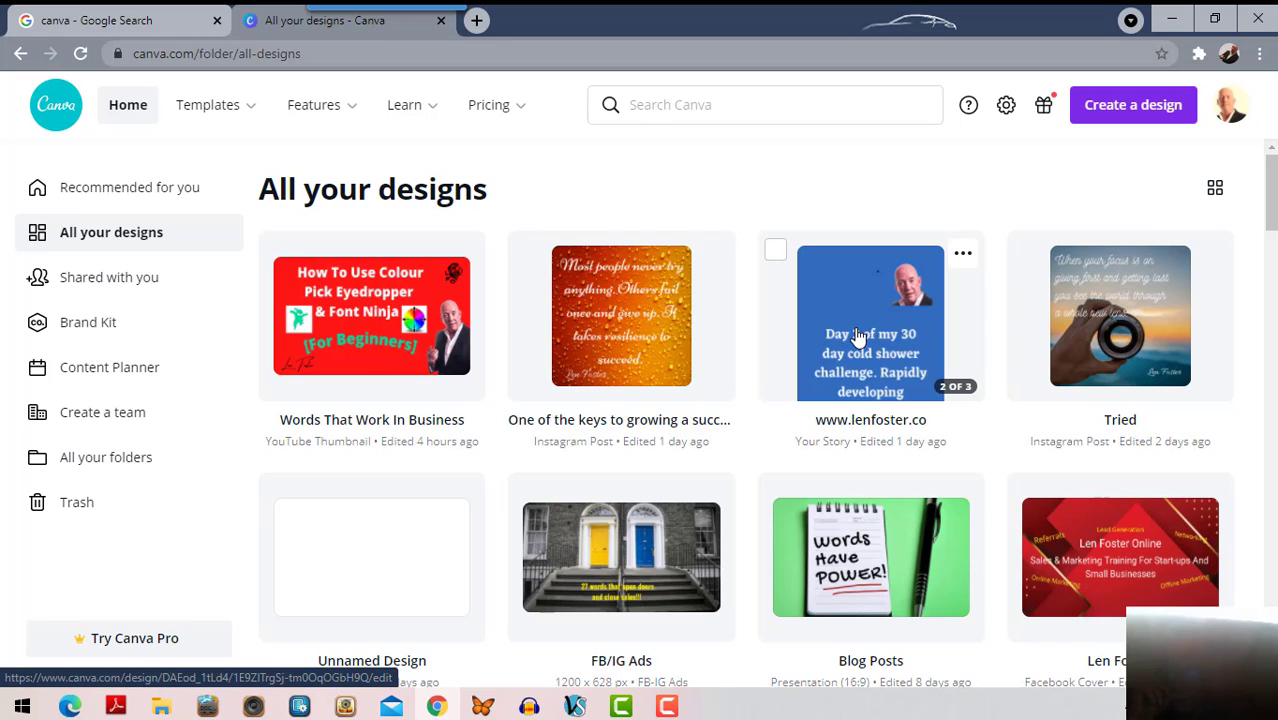
mouse_move(1128, 310)
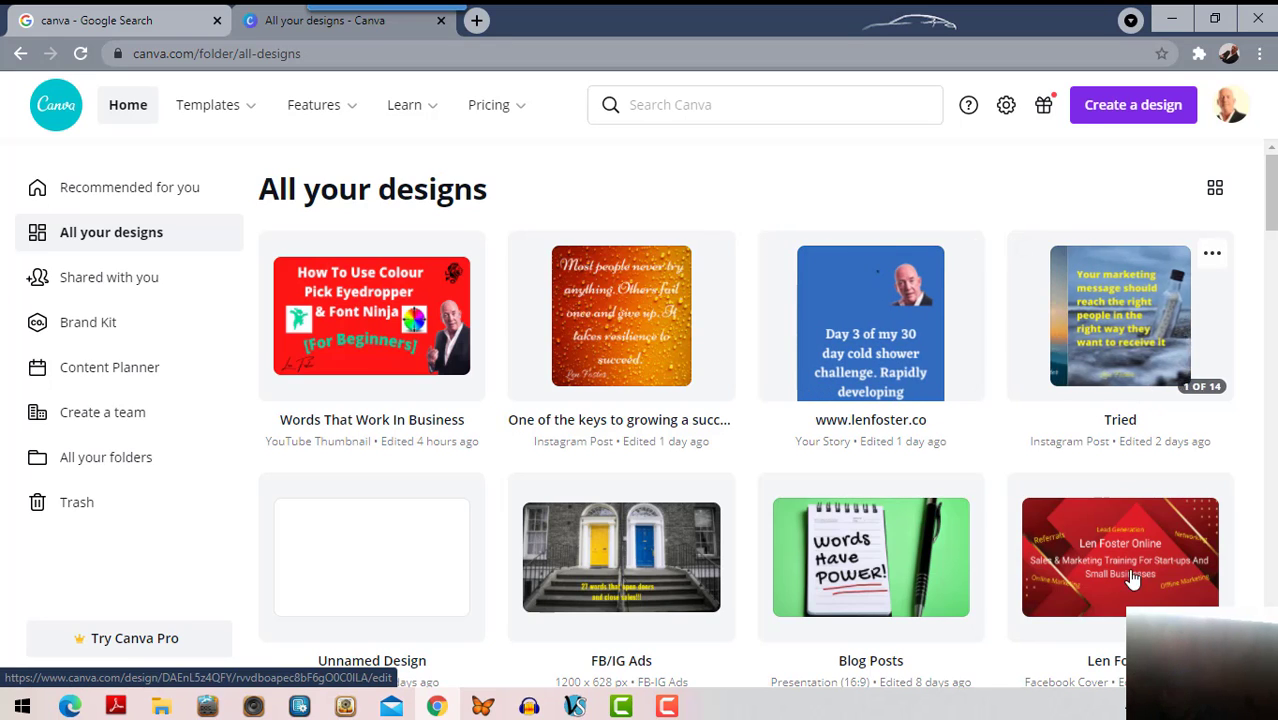
mouse_move(1130, 578)
scroll(1132, 580, "down", 1)
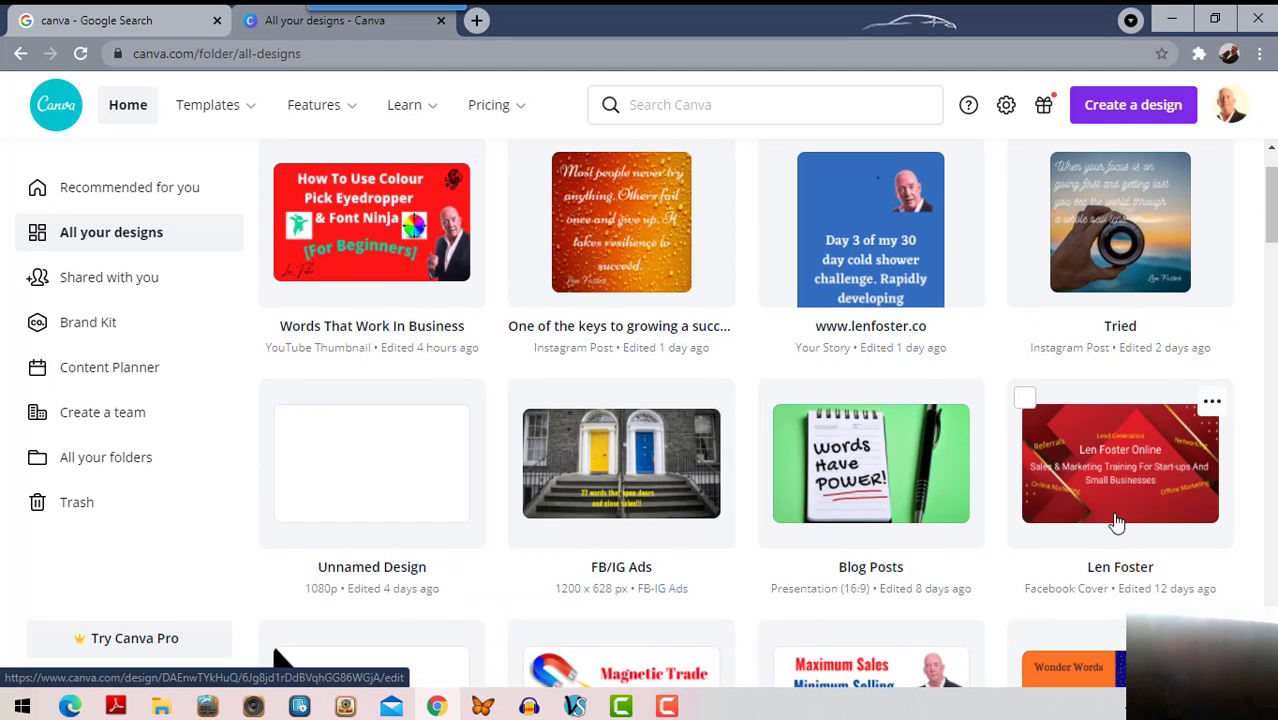
scroll(1125, 482, "up", 1)
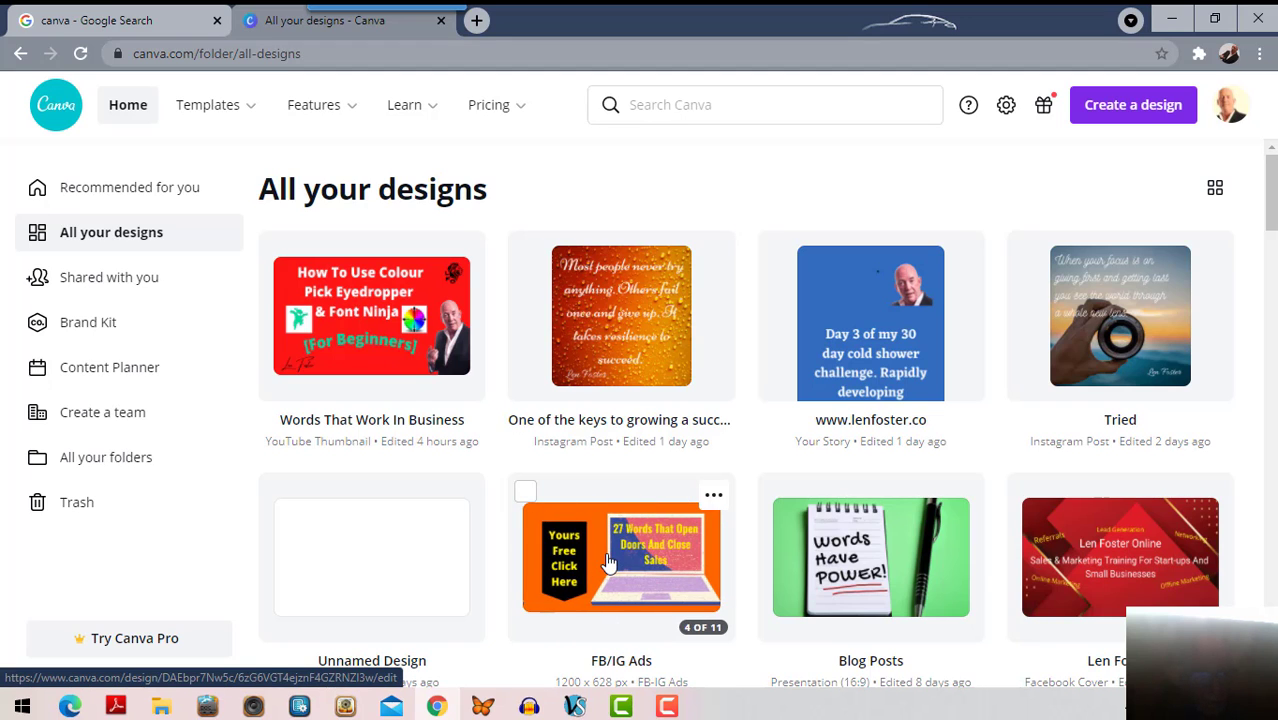
scroll(608, 563, "down", 2)
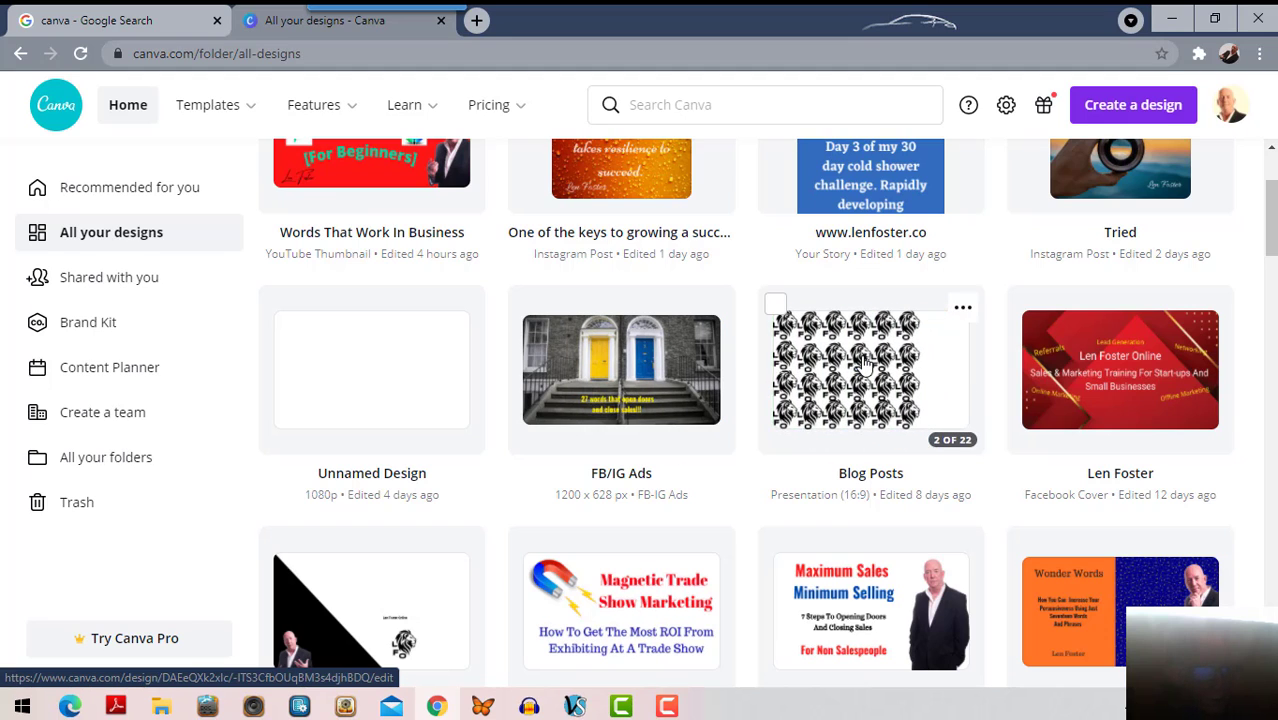
scroll(335, 371, "up", 2)
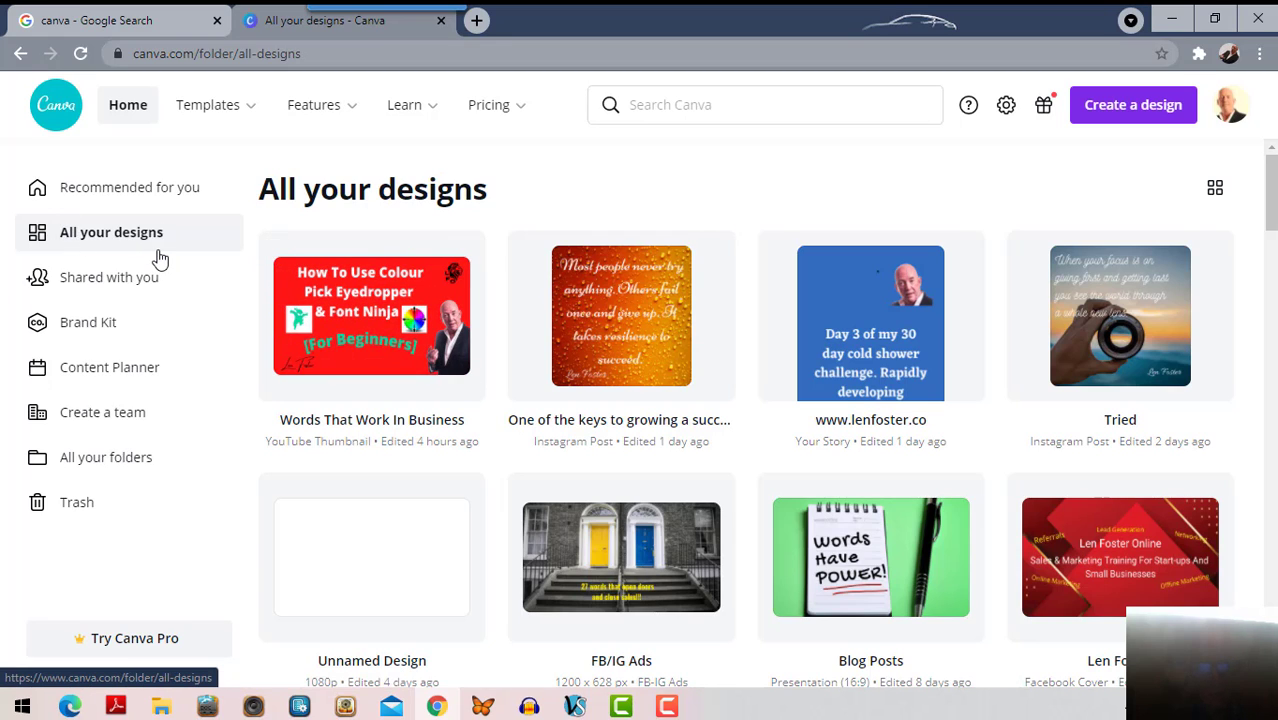
mouse_move(253, 113)
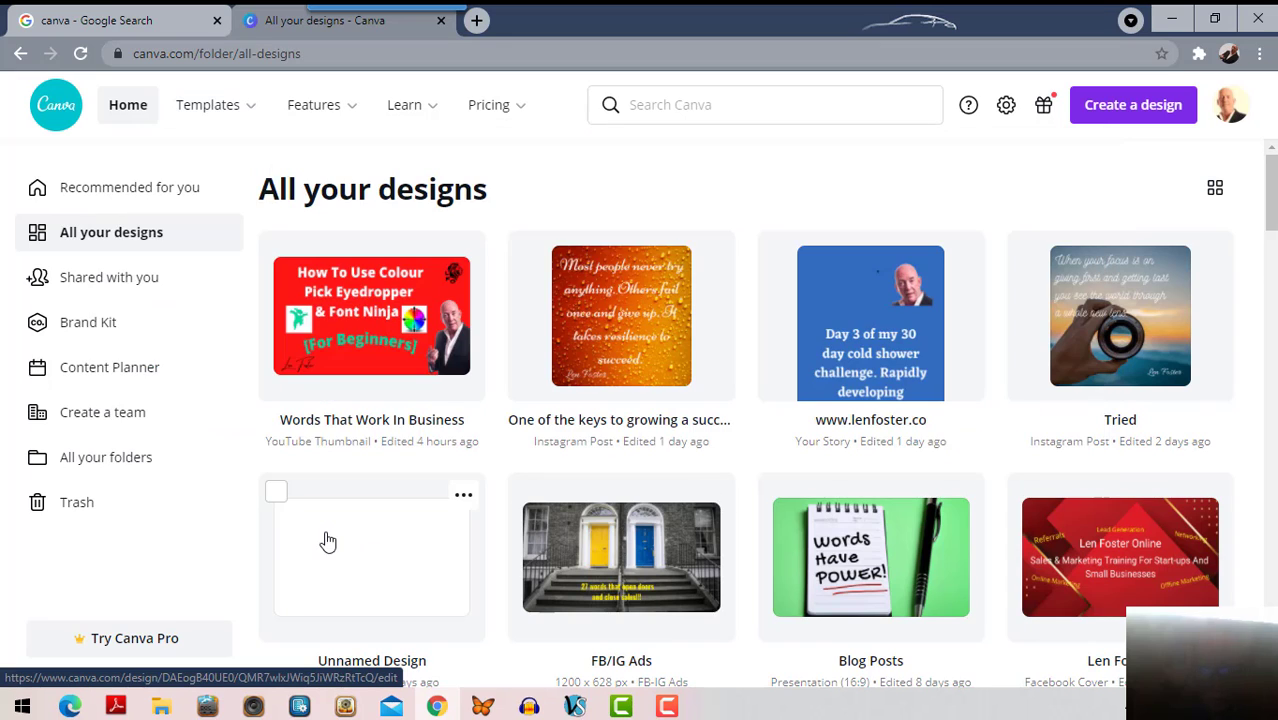
- Open the "Words That Work In Business" YouTube thumbnail design and add a blank page after page 4
left_click(364, 307)
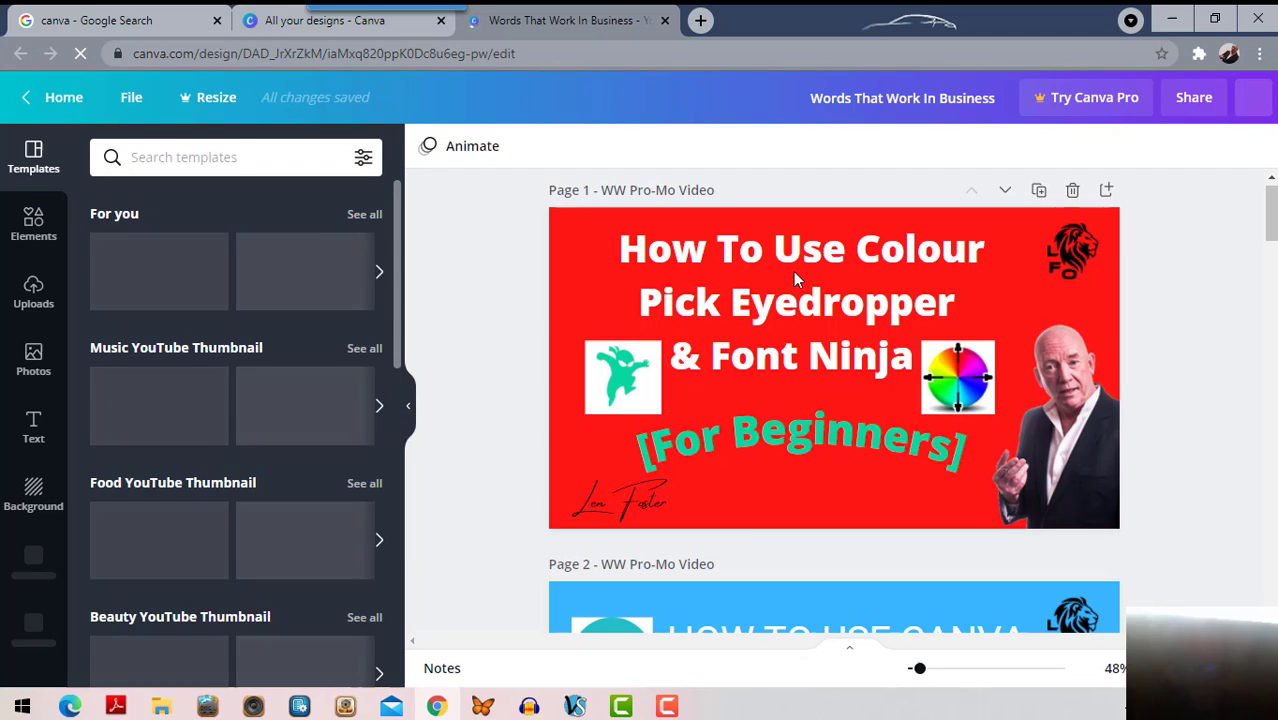
scroll(687, 384, "down", 7)
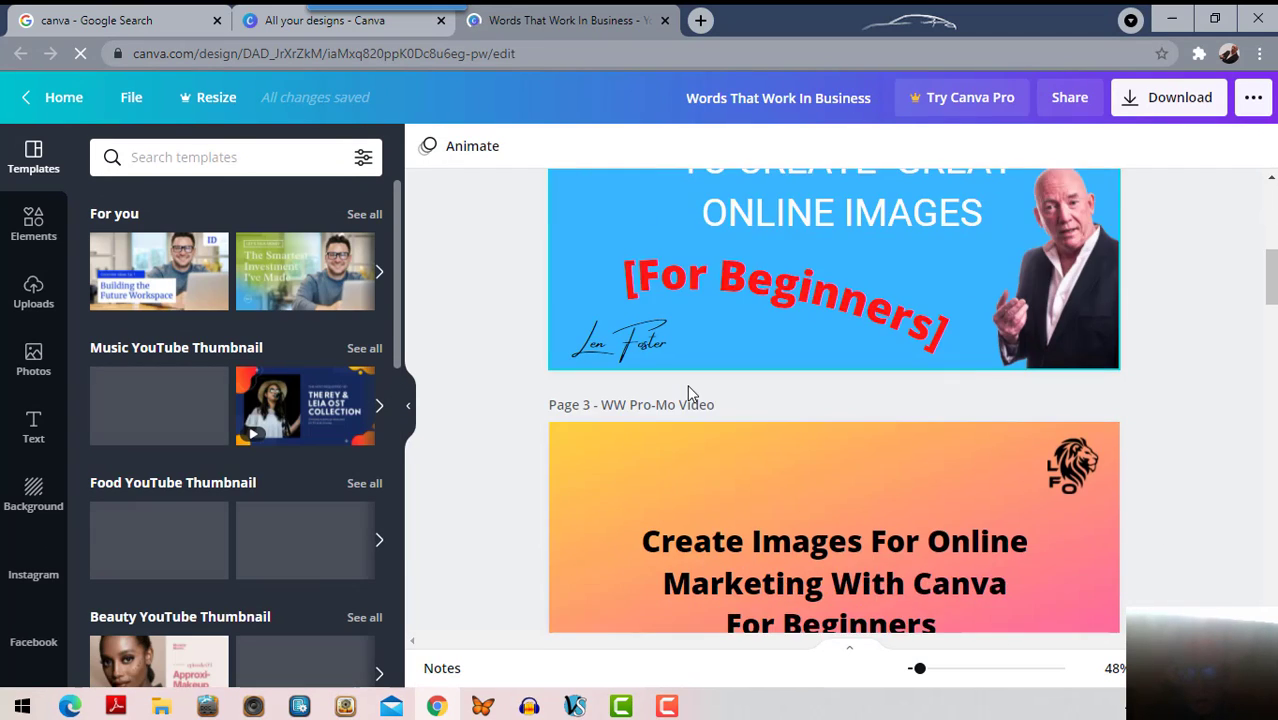
scroll(687, 384, "down", 2)
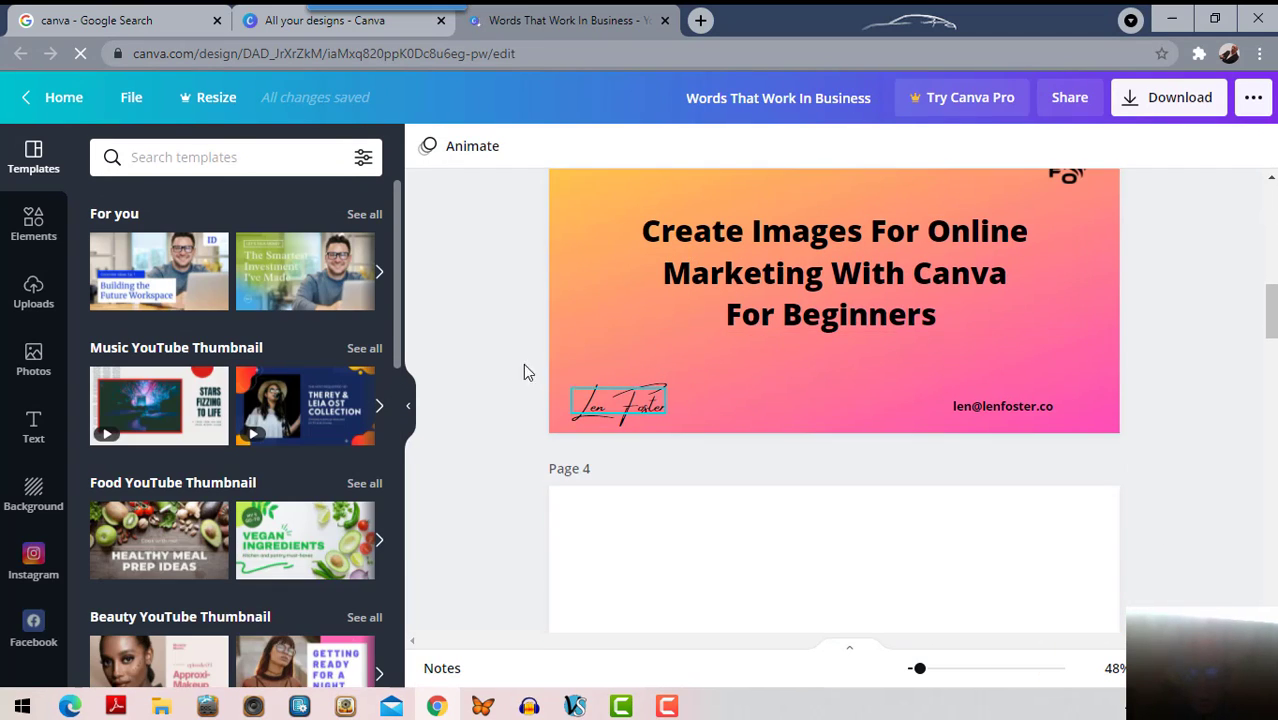
scroll(940, 515, "down", 3)
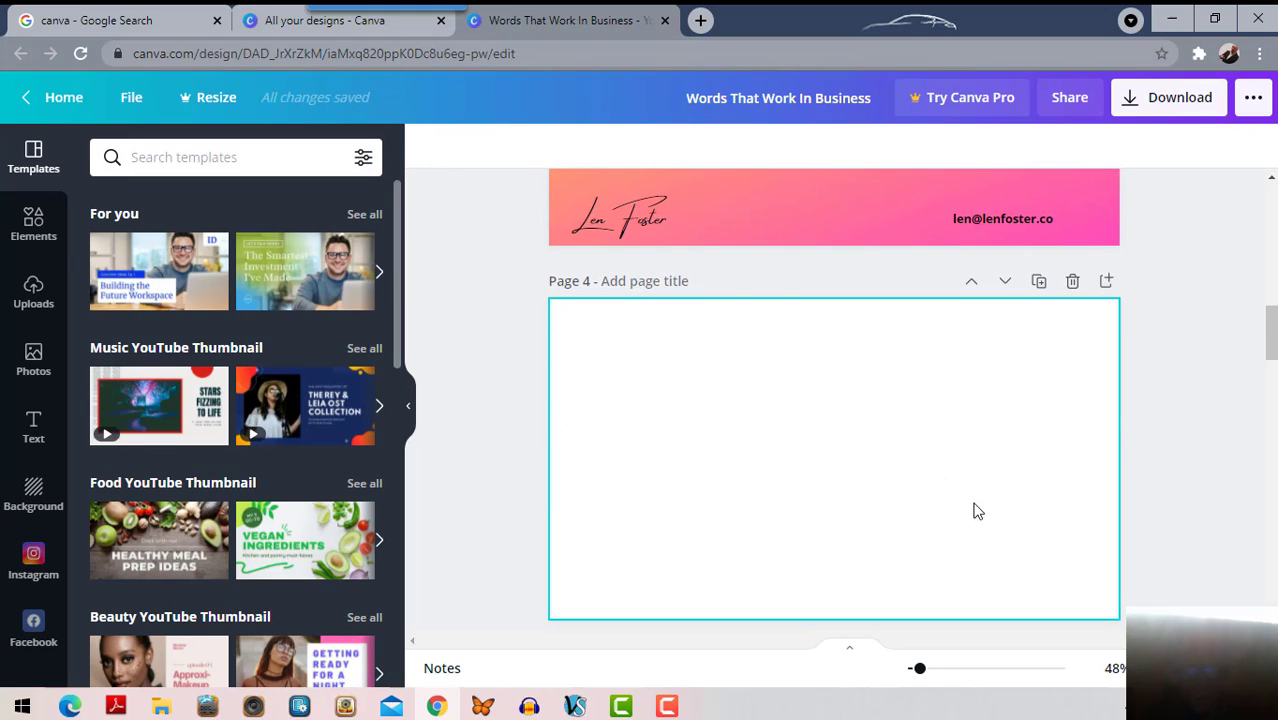
left_click(1107, 284)
scroll(645, 328, "up", 3)
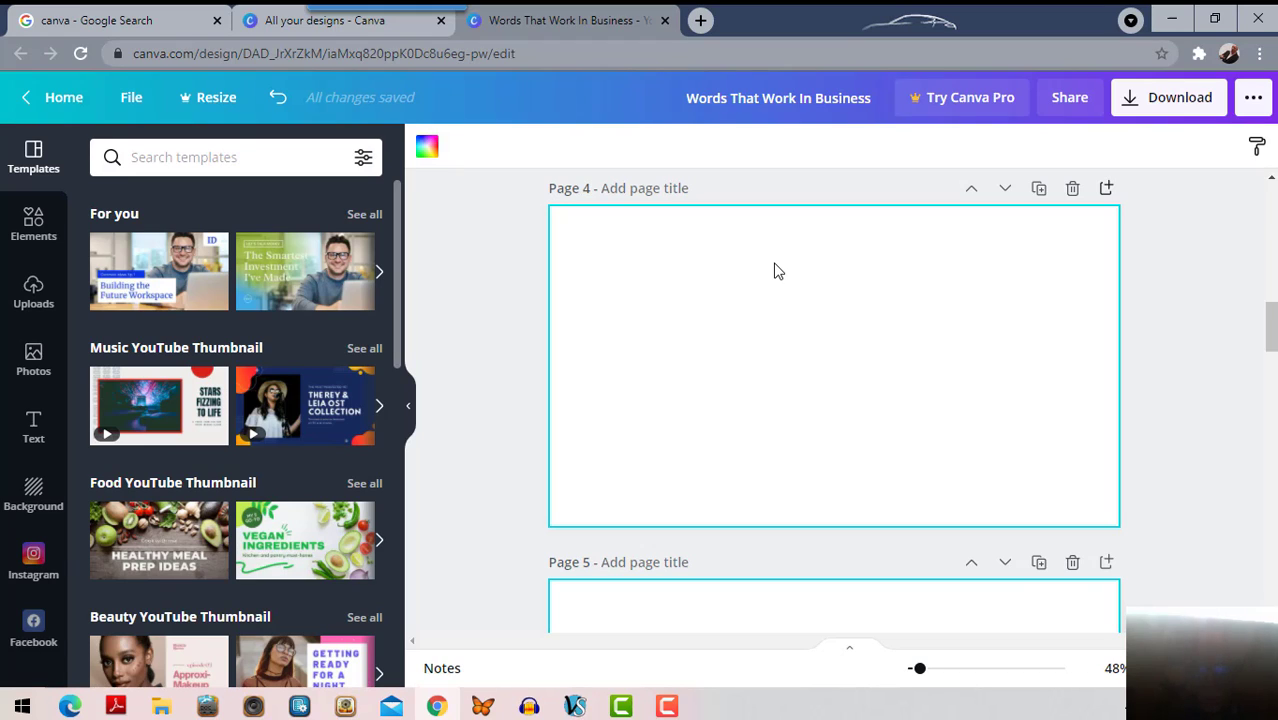
- Add a triangle from the Lines & Shapes elements to page 4 and scale it down slightly
left_click(31, 229)
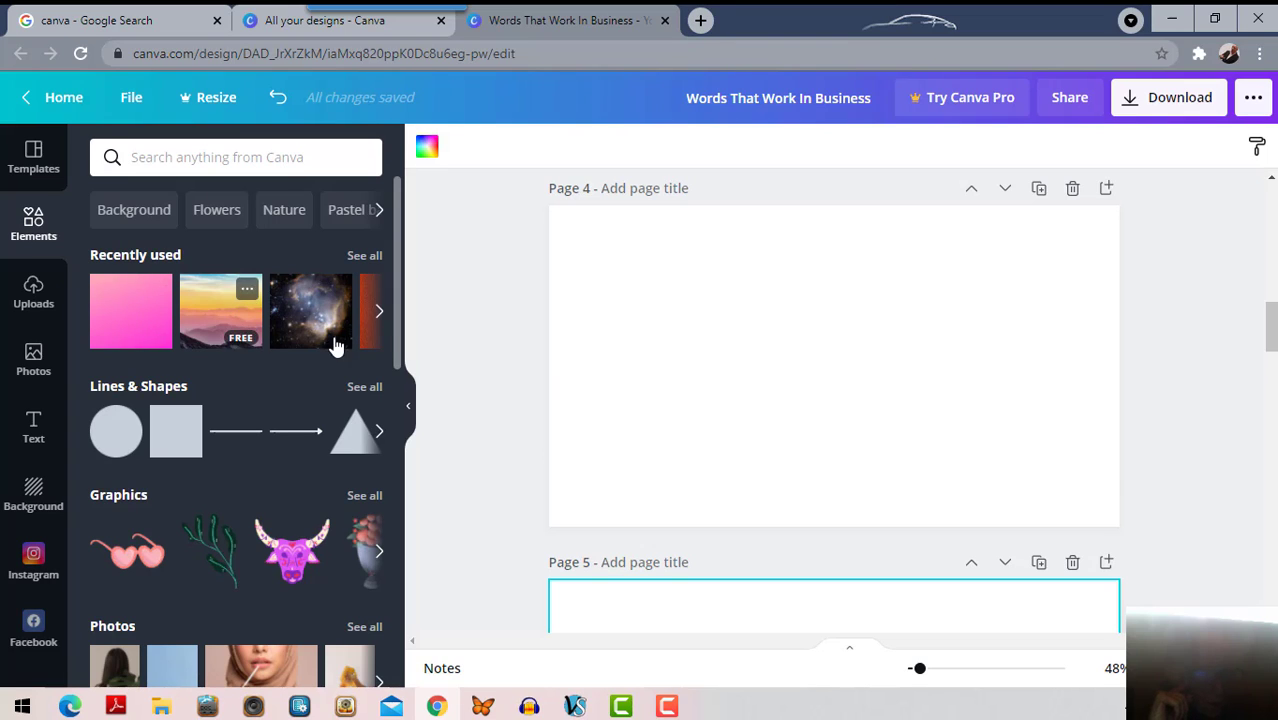
left_click(381, 318)
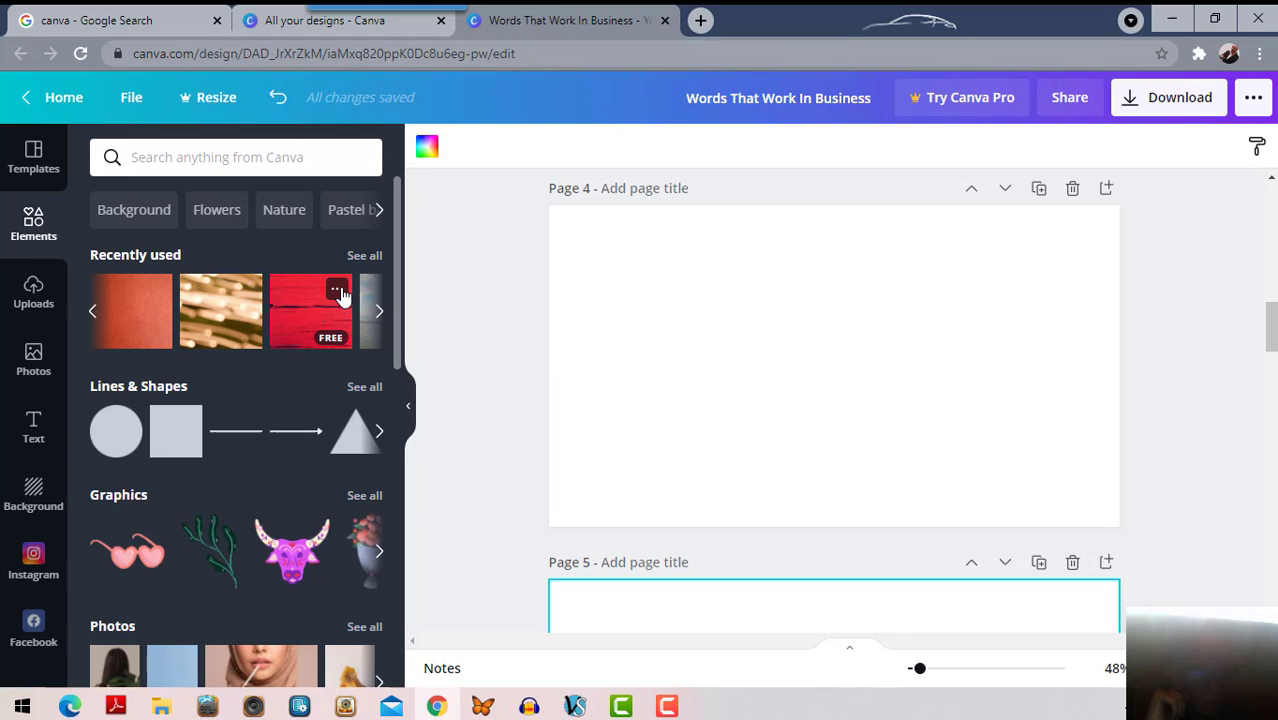
left_click(381, 435)
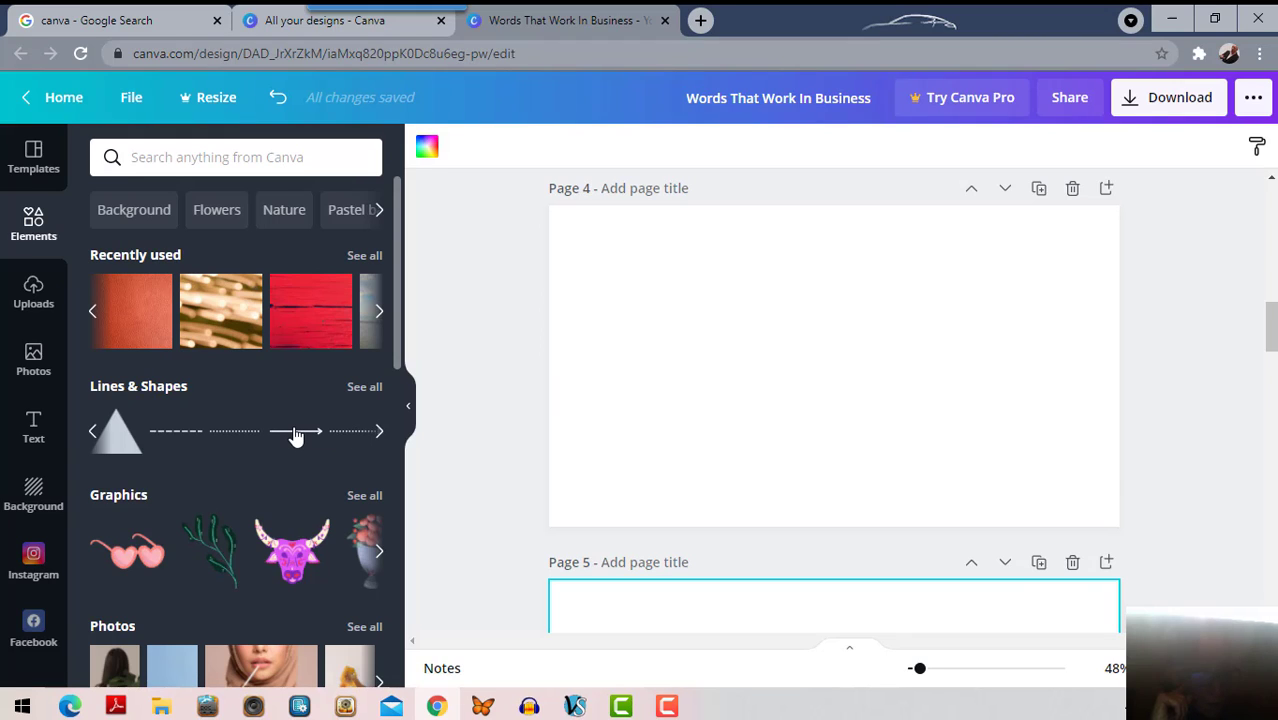
left_click(116, 445)
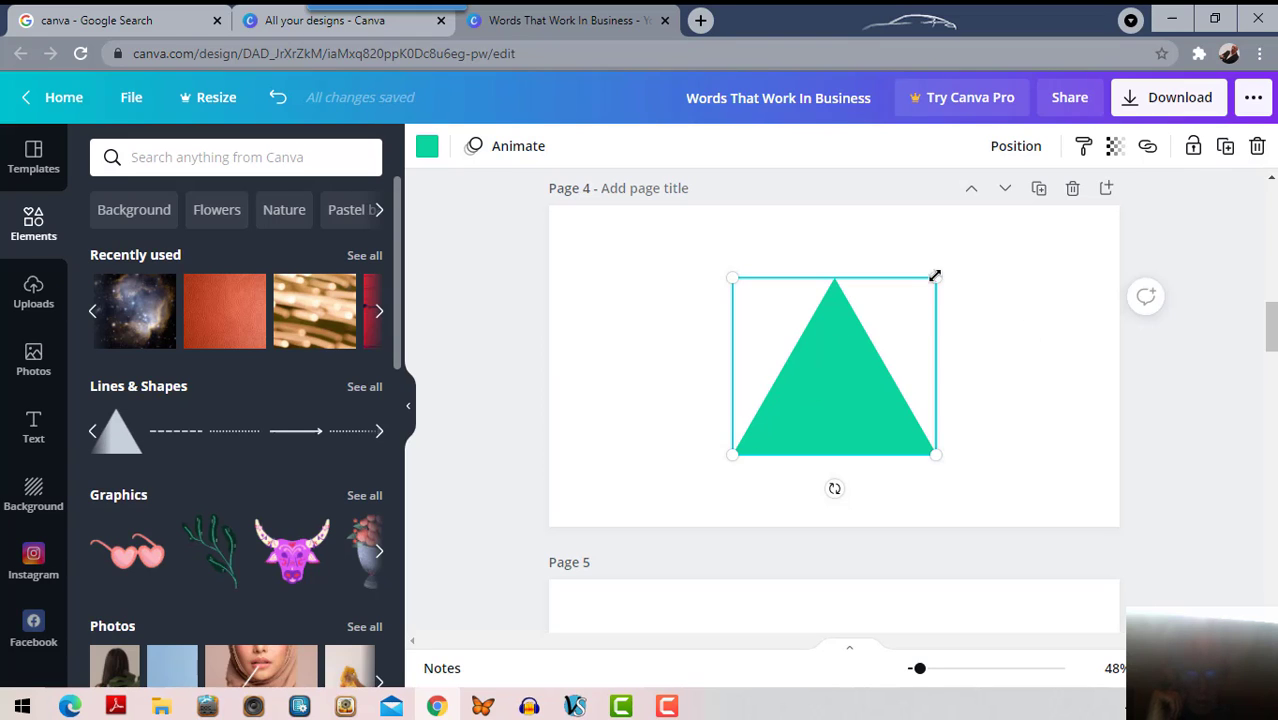
left_click_drag(937, 278, 912, 299)
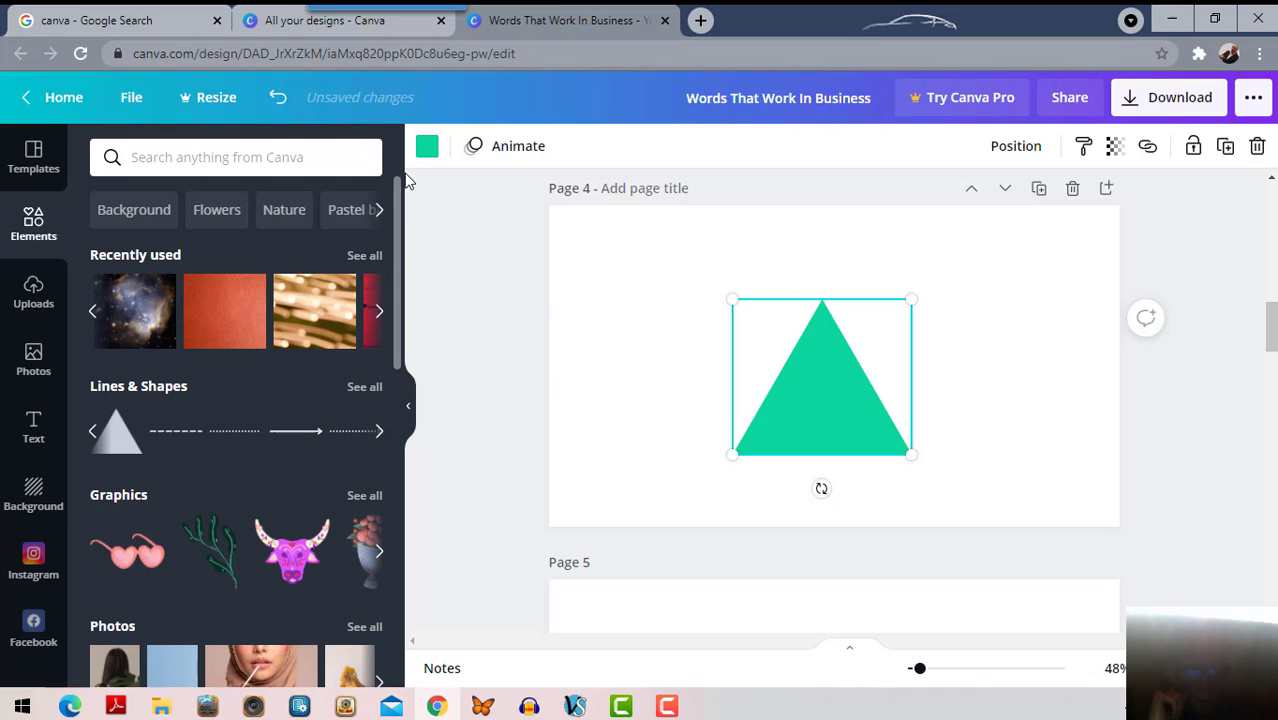
- Recolour the triangle on page 4 with the red document colour and deselect it
left_click(427, 148)
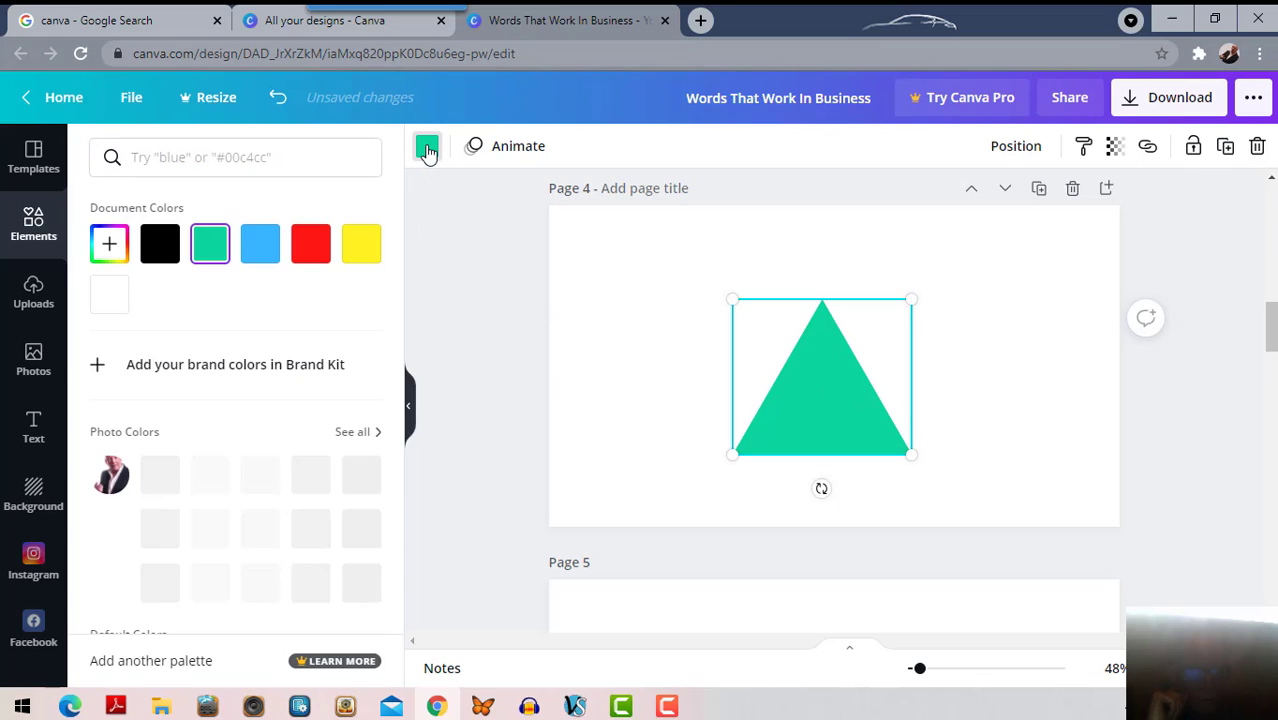
left_click(312, 246)
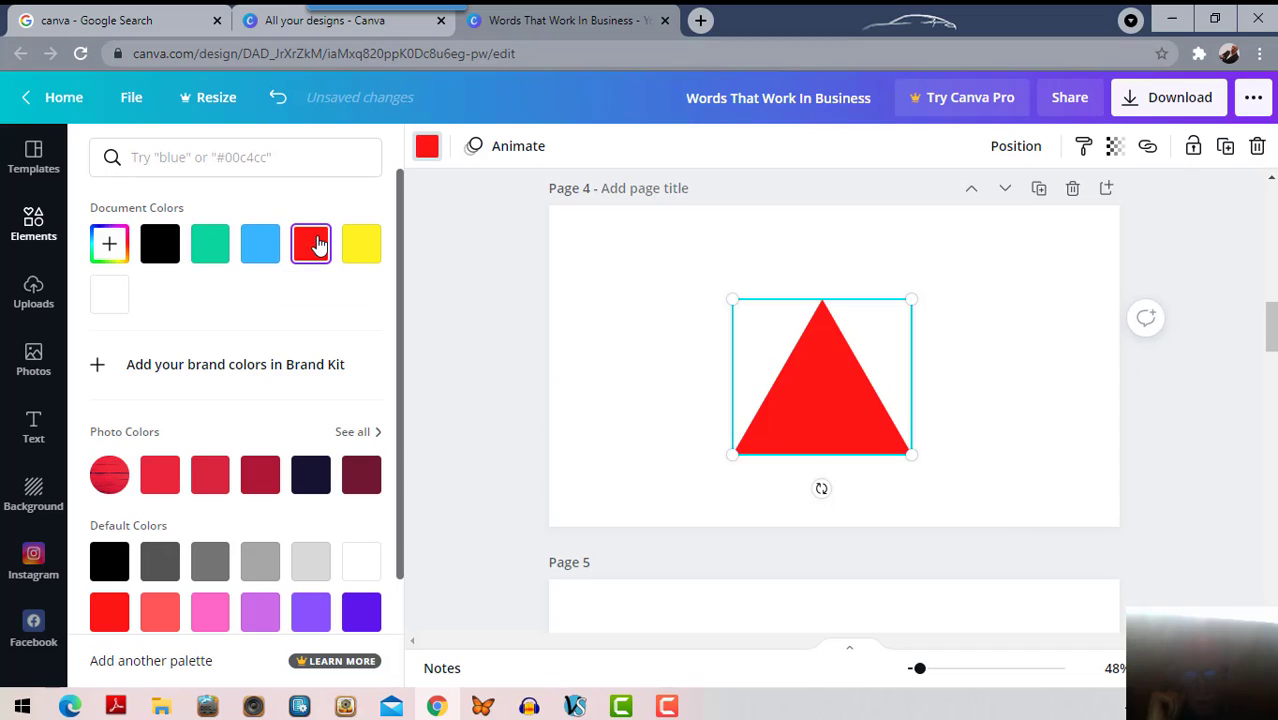
left_click(978, 357)
left_click(978, 357)
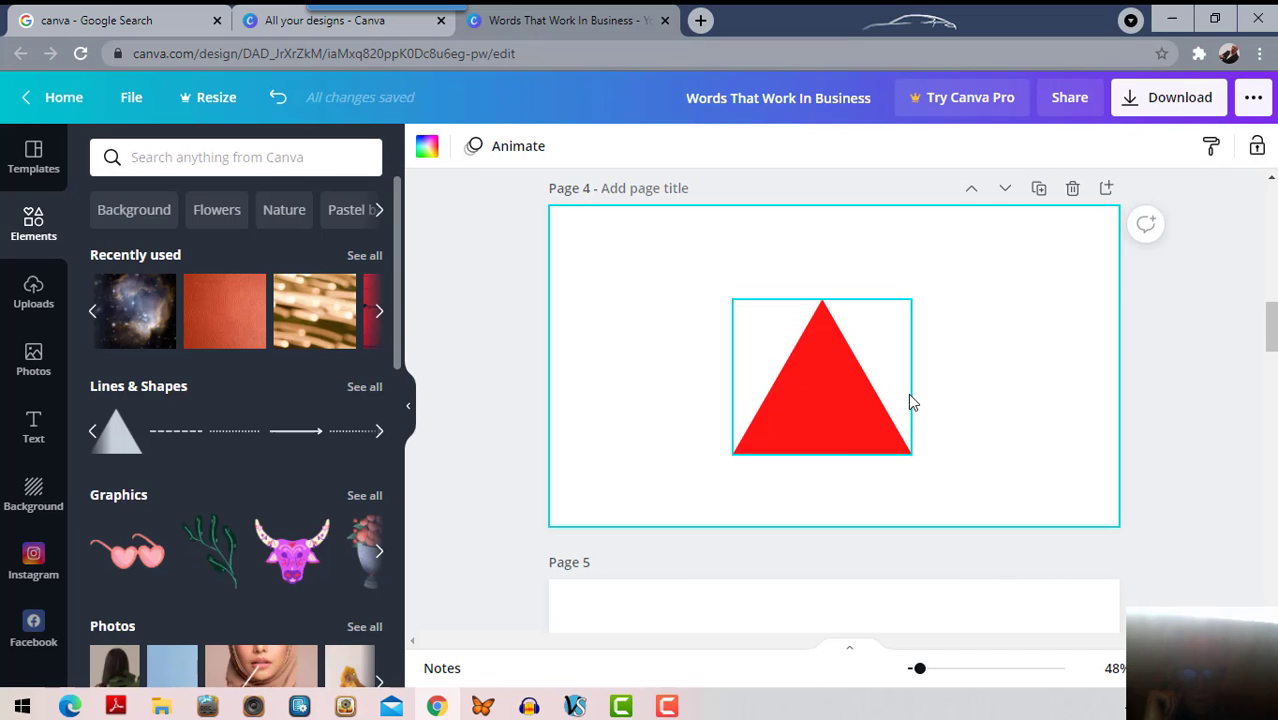
- Delete the red triangle from page 4
left_click(845, 385)
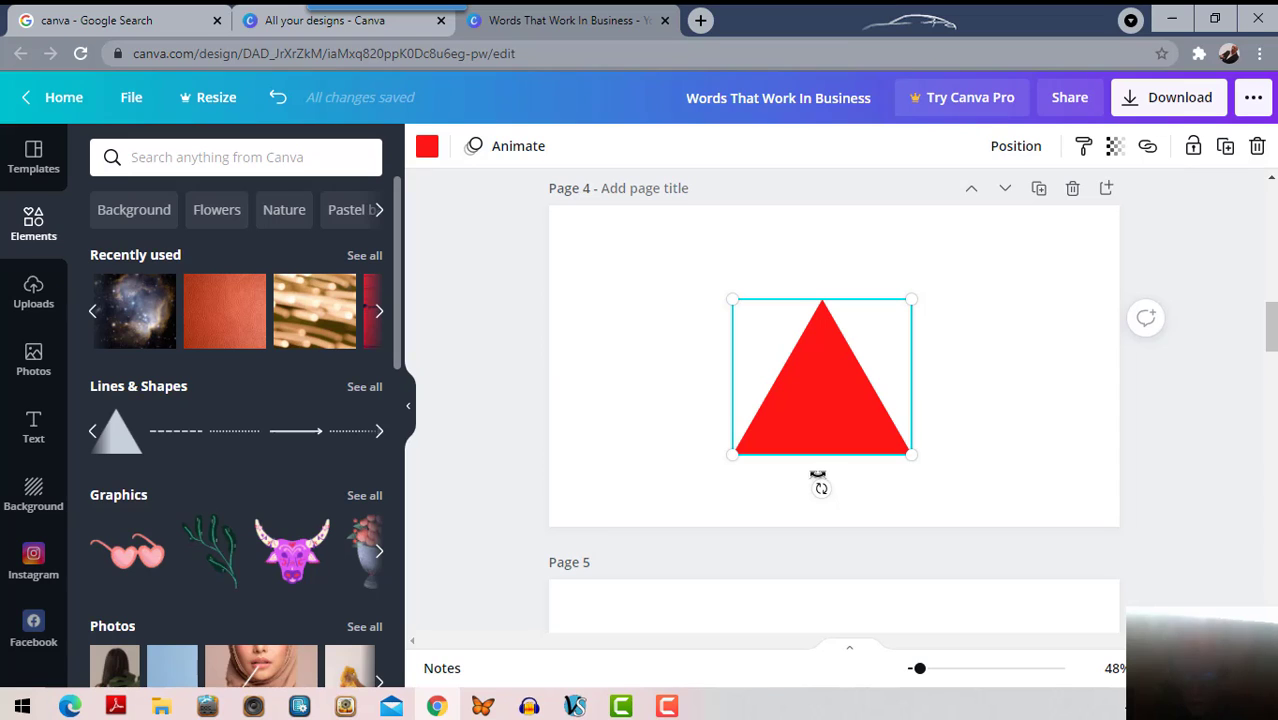
key("Delete")
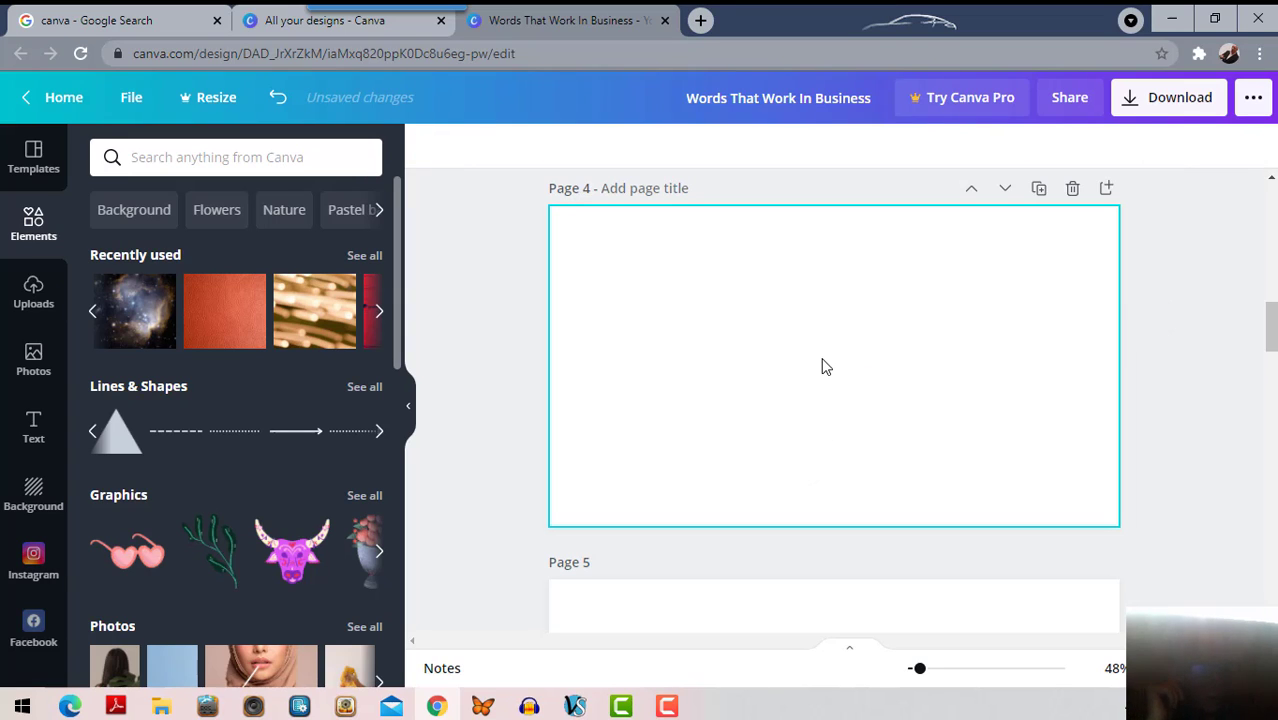
- Look through the graphics, photos, videos and audio elements and the uploaded images
scroll(354, 457, "down", 3)
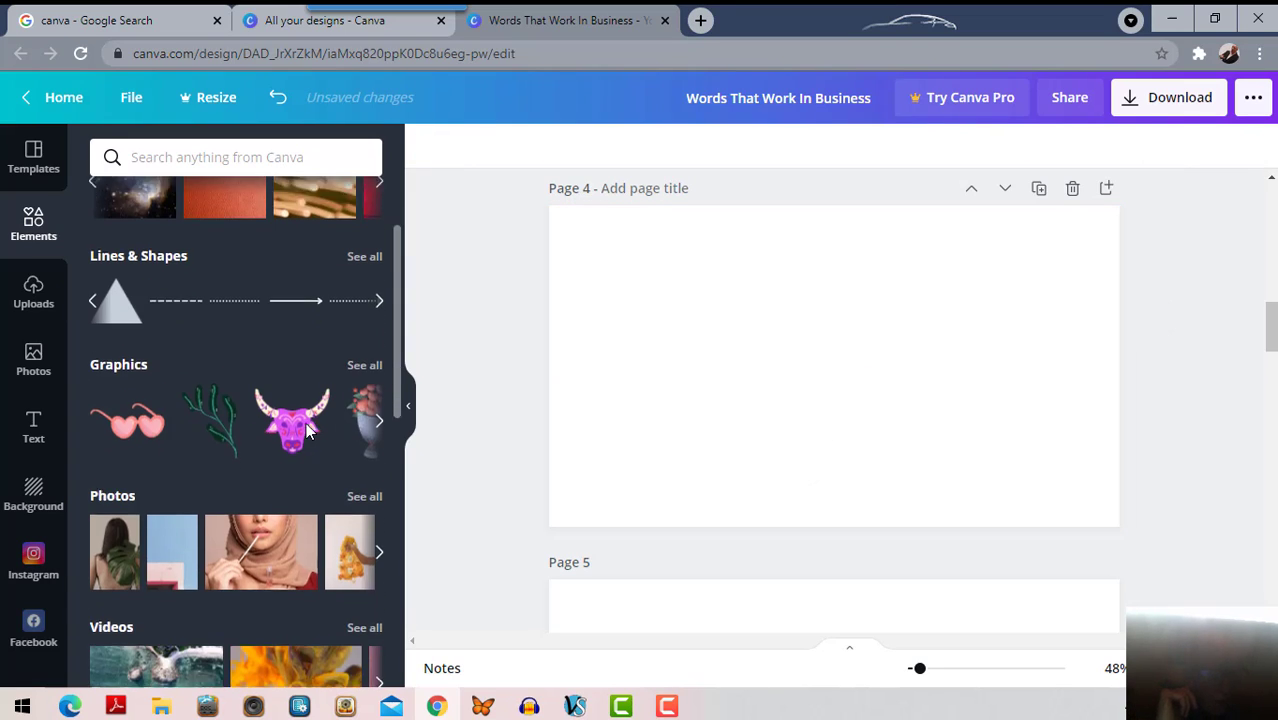
scroll(307, 430, "down", 3)
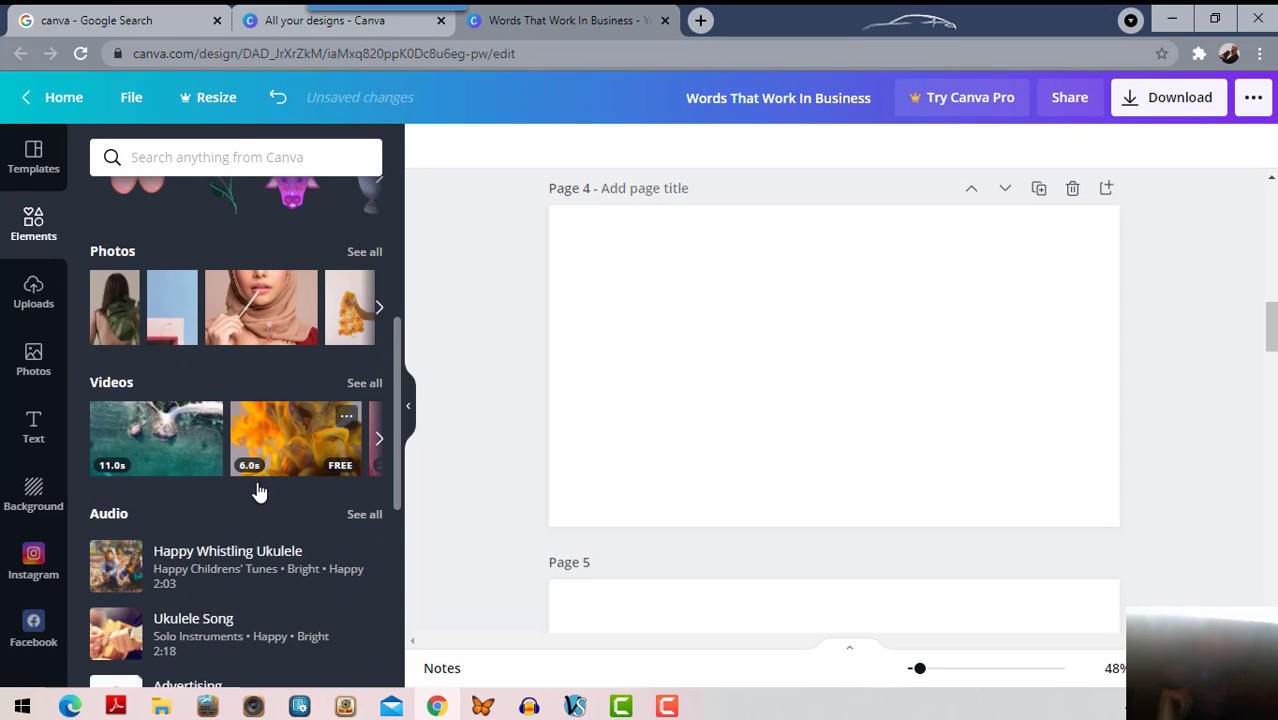
scroll(251, 557, "down", 1)
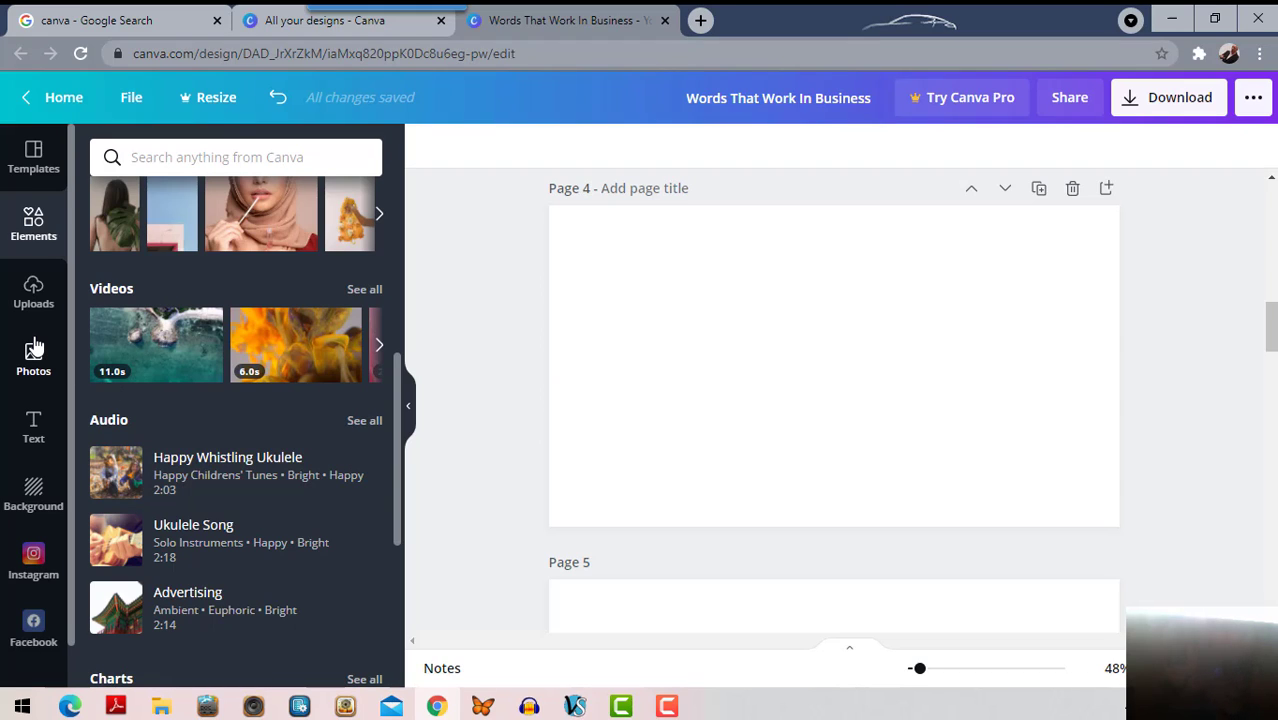
left_click(33, 289)
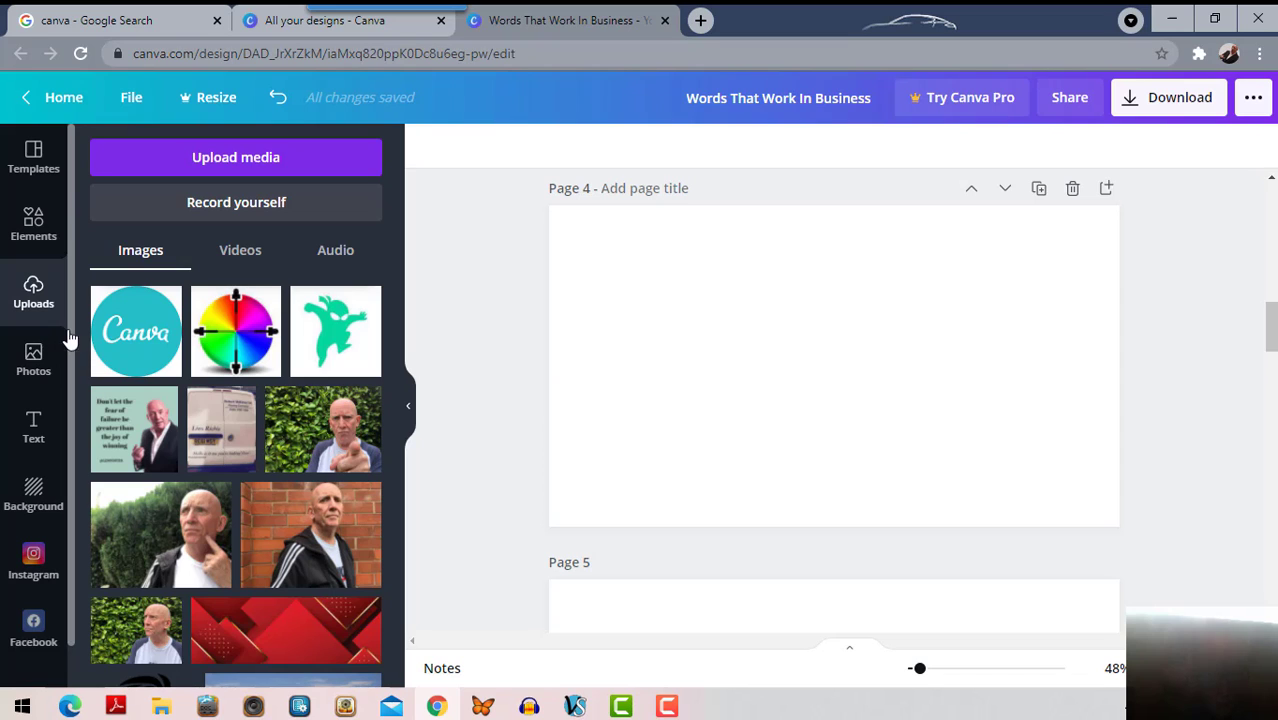
scroll(210, 405, "down", 5)
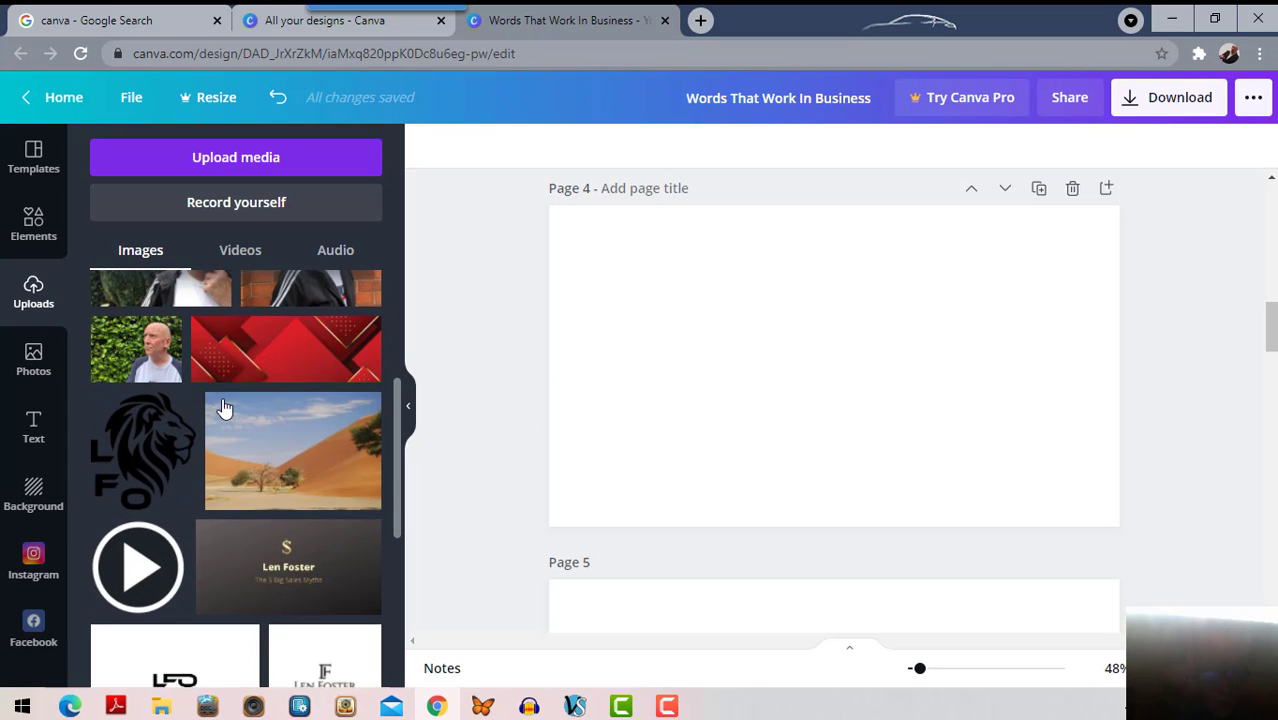
scroll(222, 405, "down", 3)
scroll(222, 405, "up", 3)
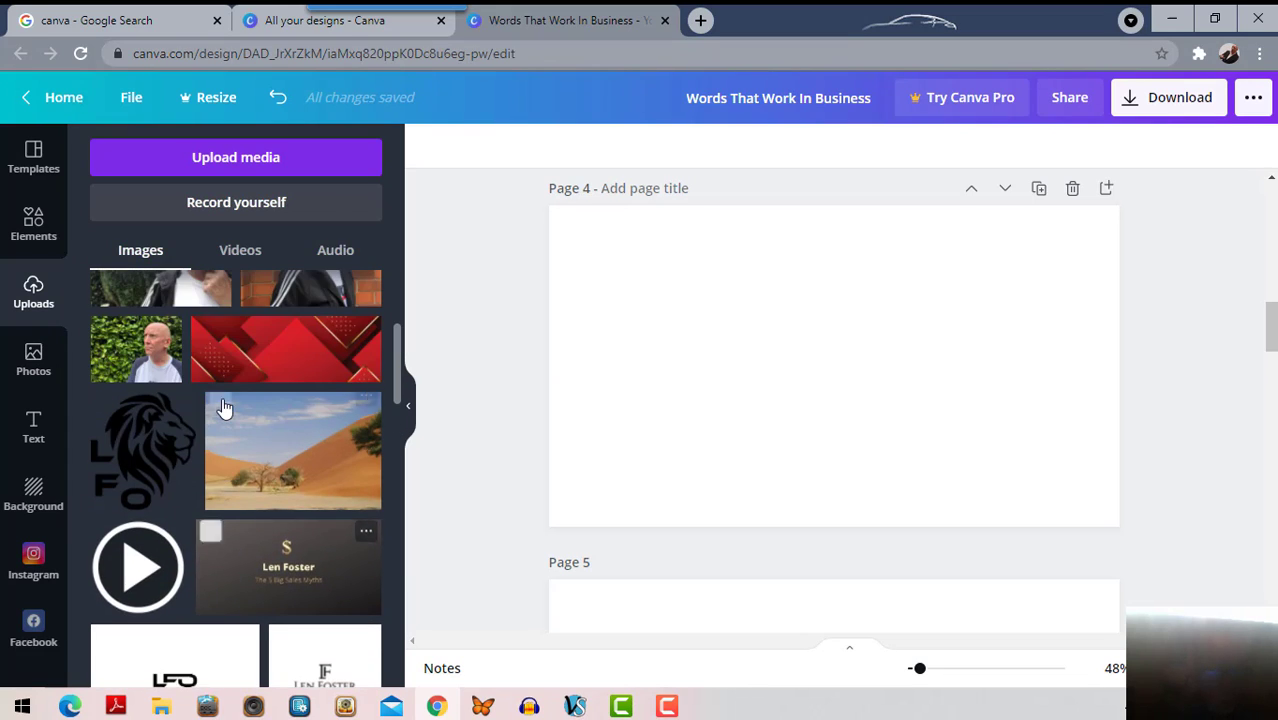
scroll(222, 405, "down", 5)
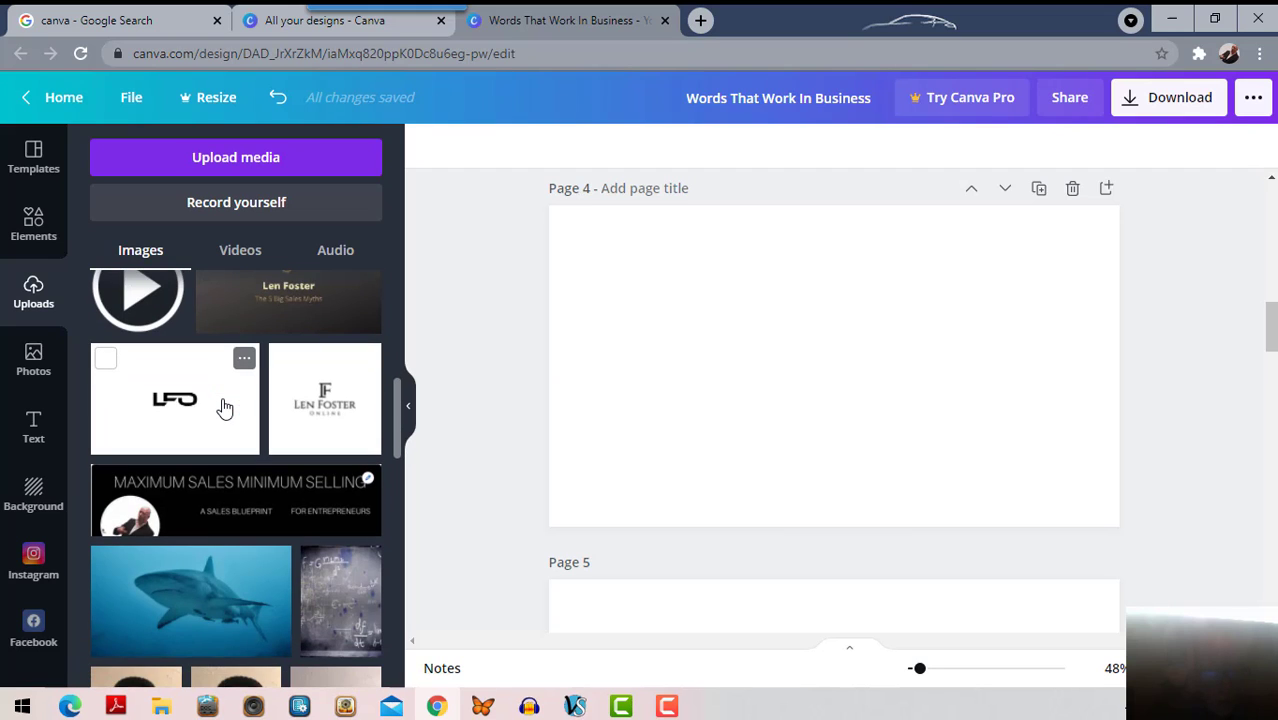
- Browse the uploaded images for one to place on page 4
scroll(222, 405, "up", 5)
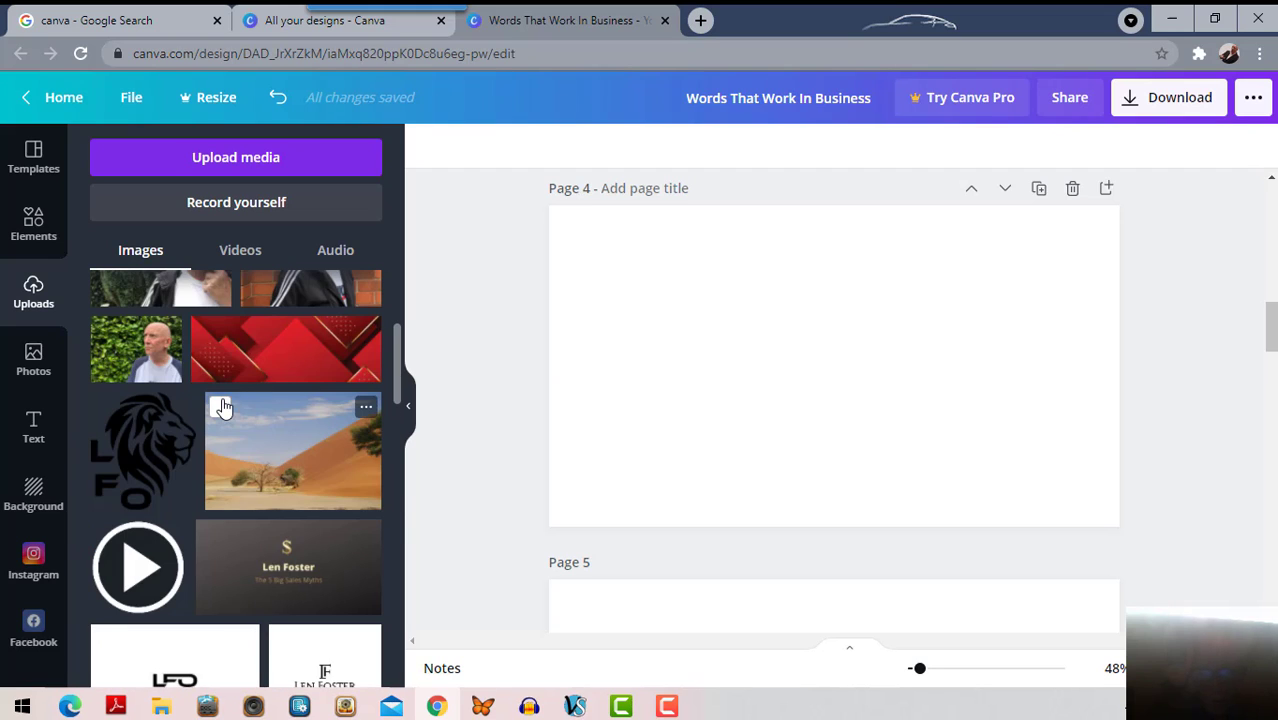
scroll(222, 405, "up", 3)
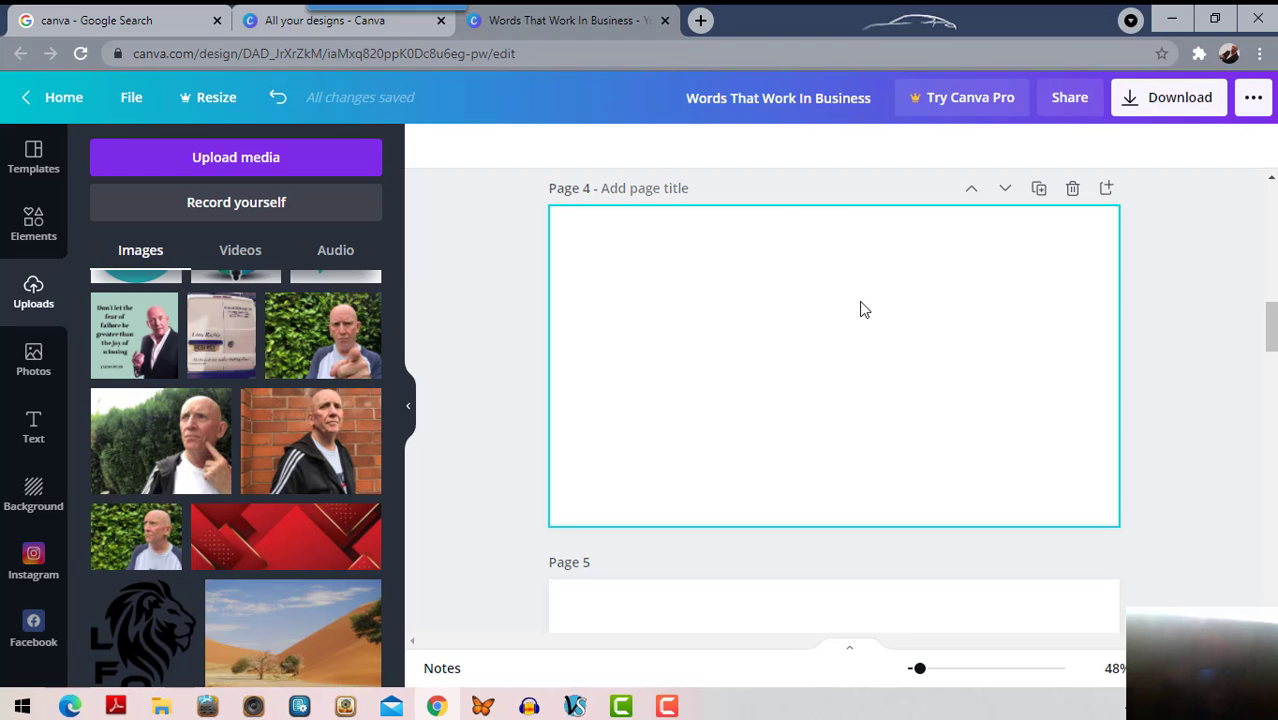
scroll(216, 438, "down", 5)
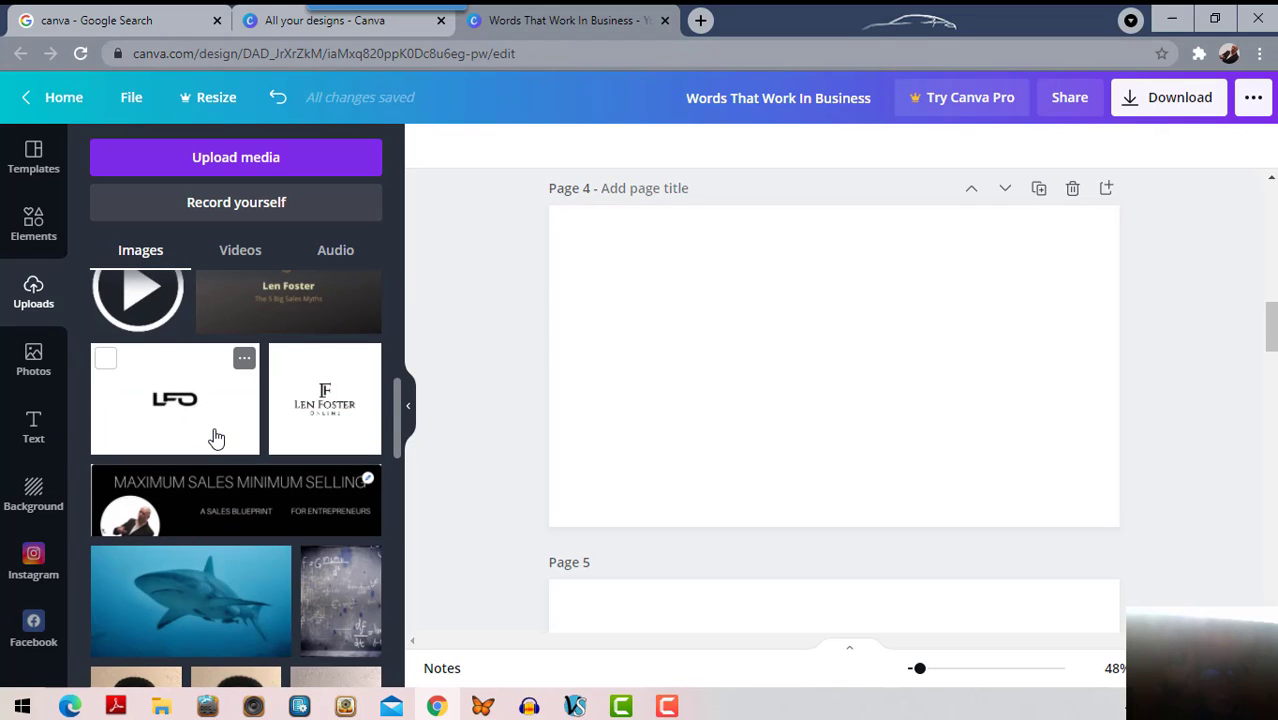
scroll(216, 438, "up", 5)
scroll(216, 438, "down", 6)
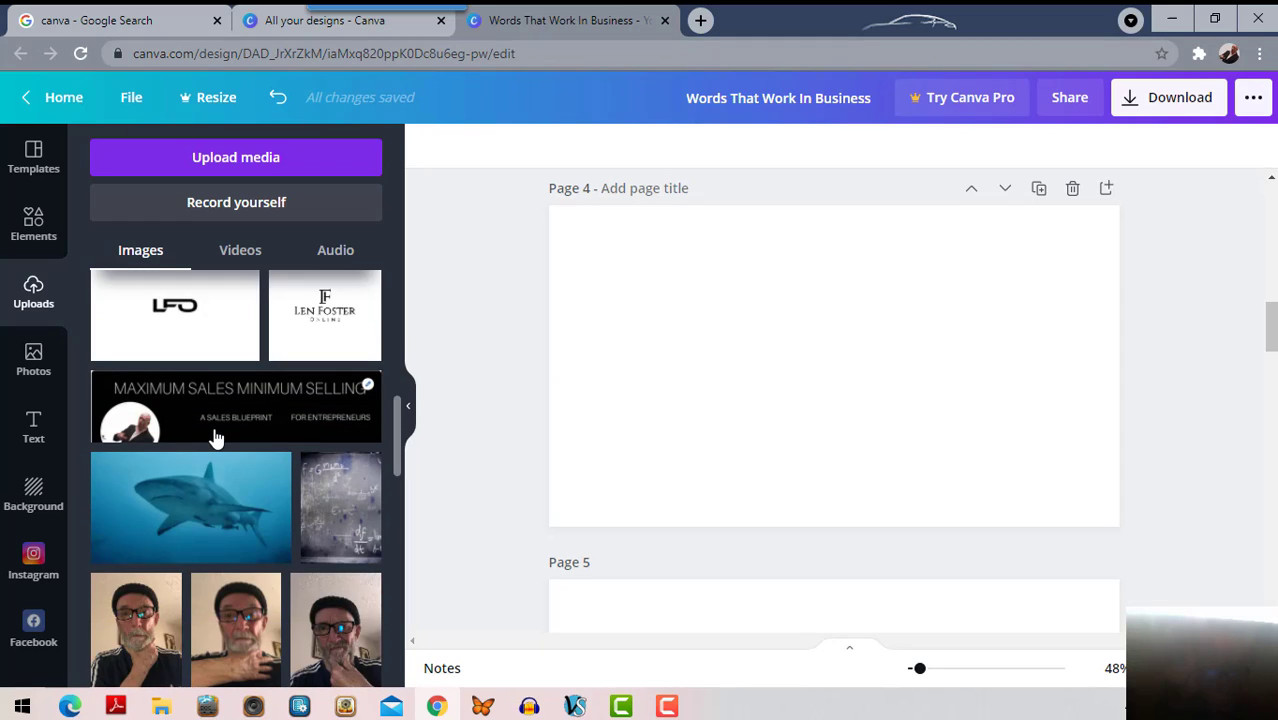
scroll(216, 438, "down", 3)
scroll(216, 438, "up", 6)
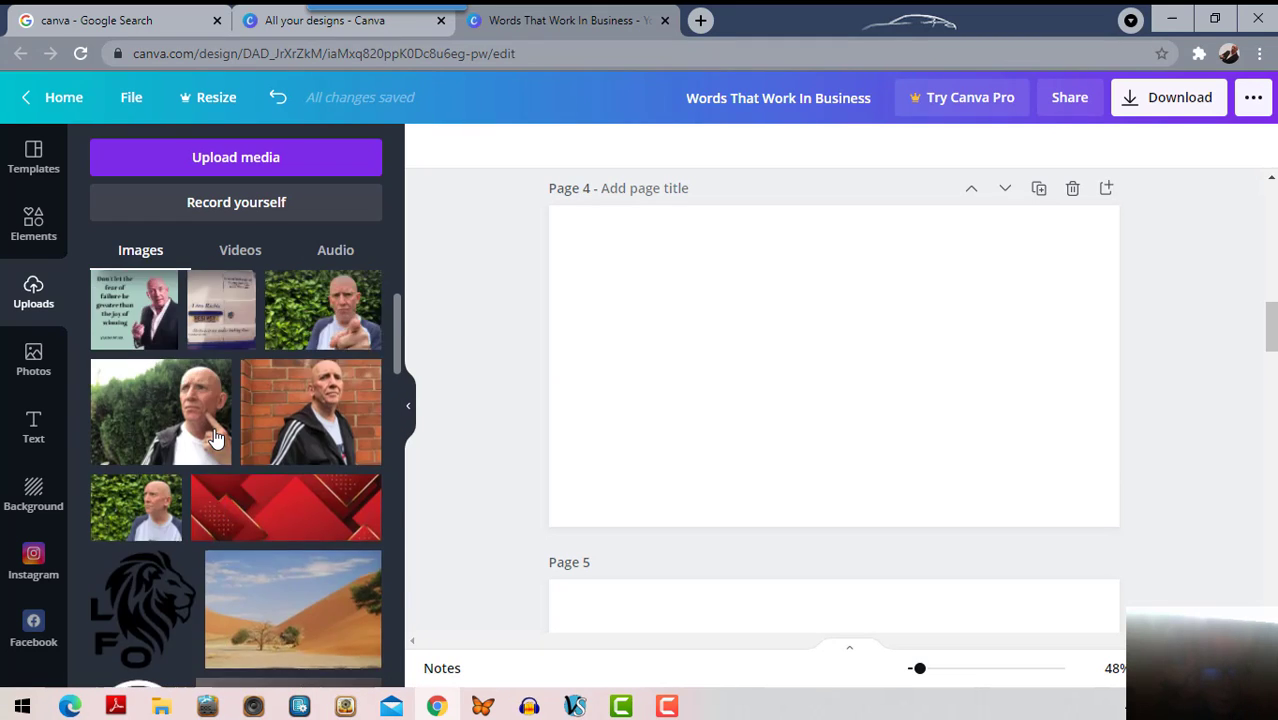
scroll(216, 438, "up", 1)
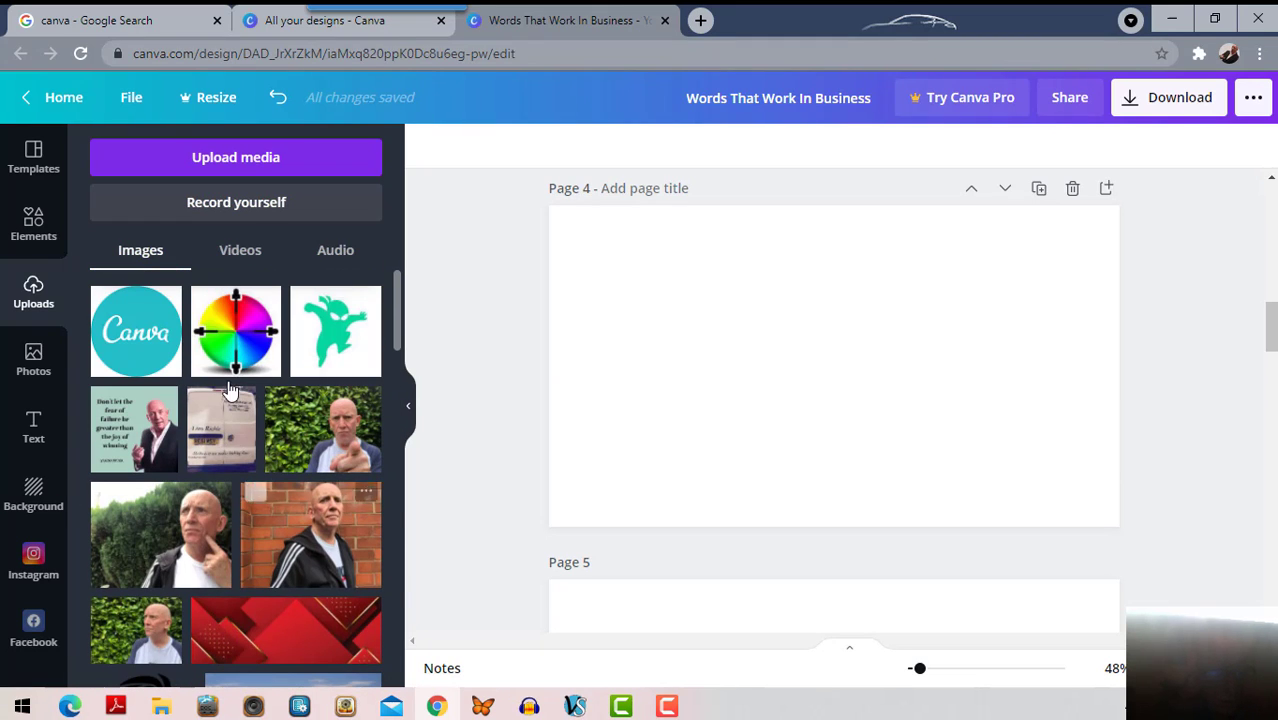
scroll(233, 378, "down", 4)
scroll(232, 378, "up", 2)
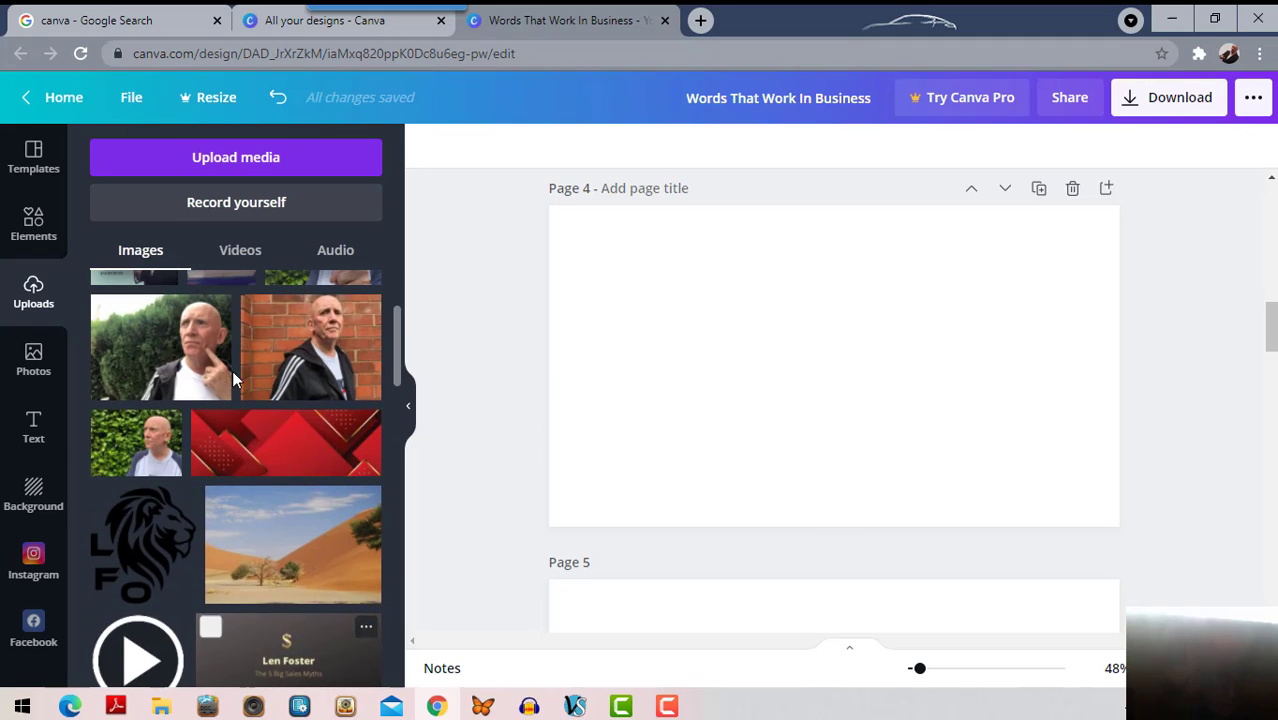
scroll(232, 378, "down", 2)
scroll(150, 430, "up", 2)
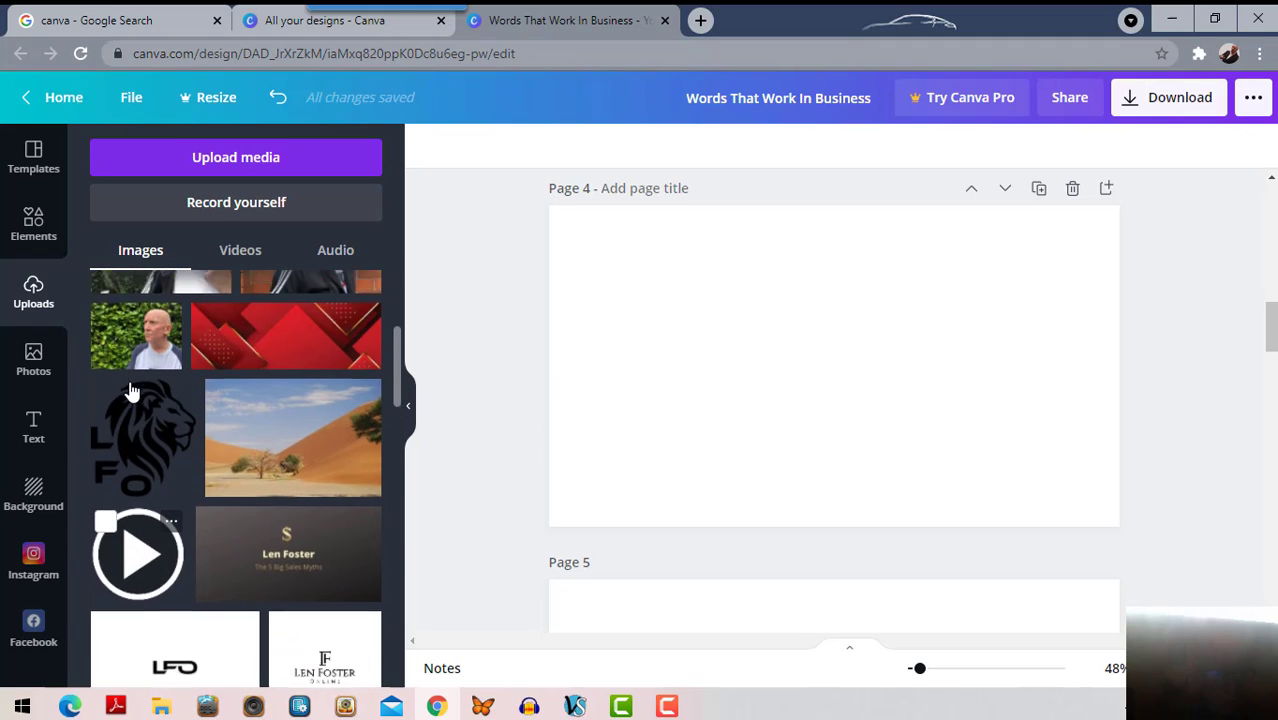
- Add the uploaded lion logo to page 4, move it to the page's upper-right corner and deselect it
left_click(146, 455)
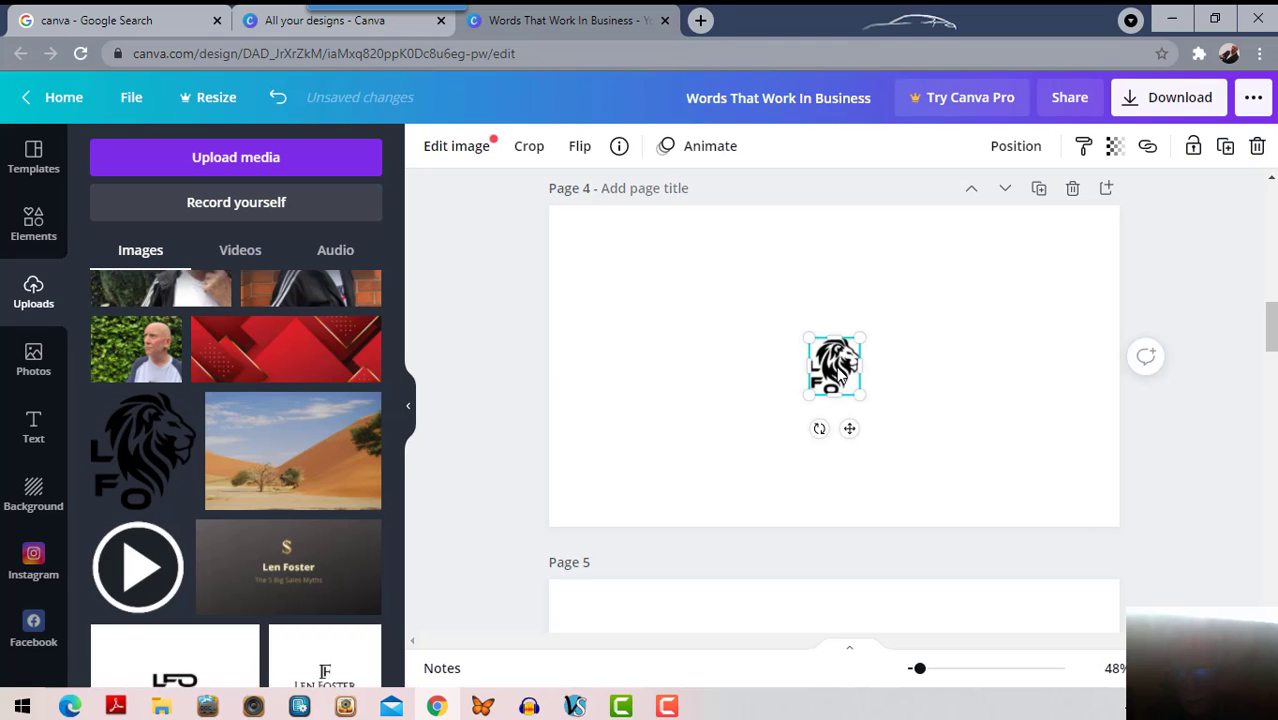
left_click_drag(834, 366, 1075, 260)
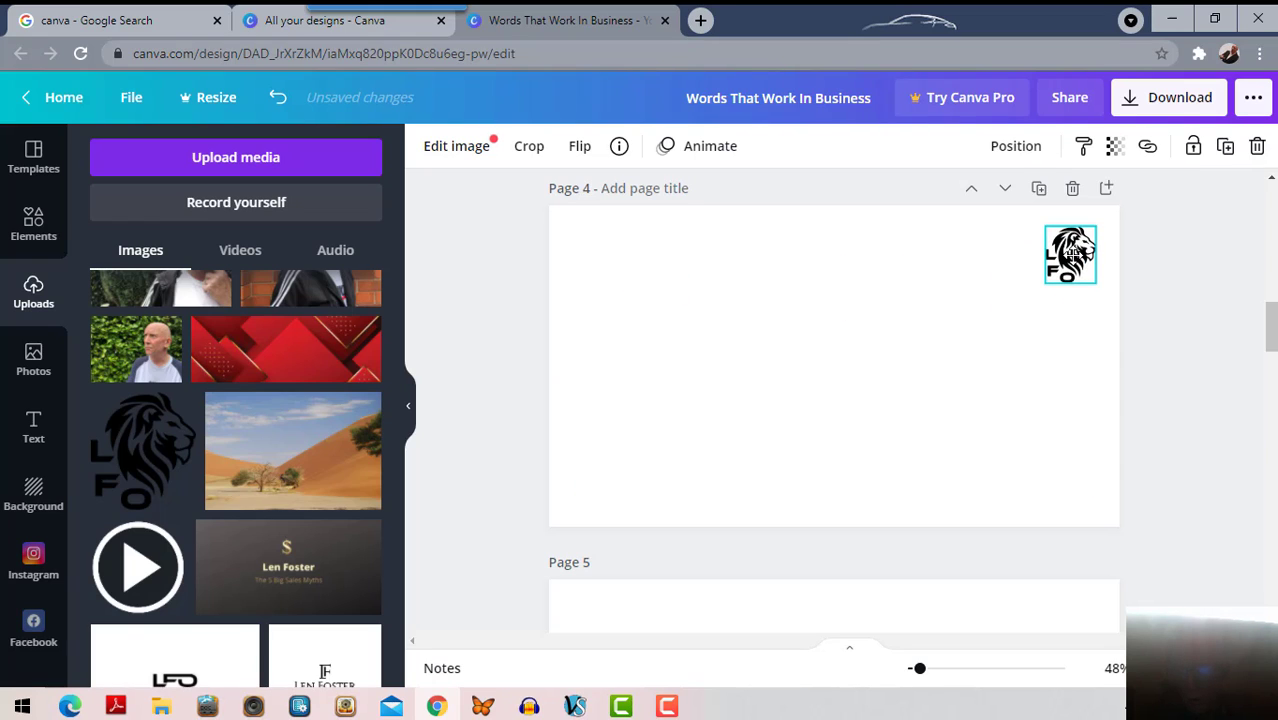
left_click(1036, 314)
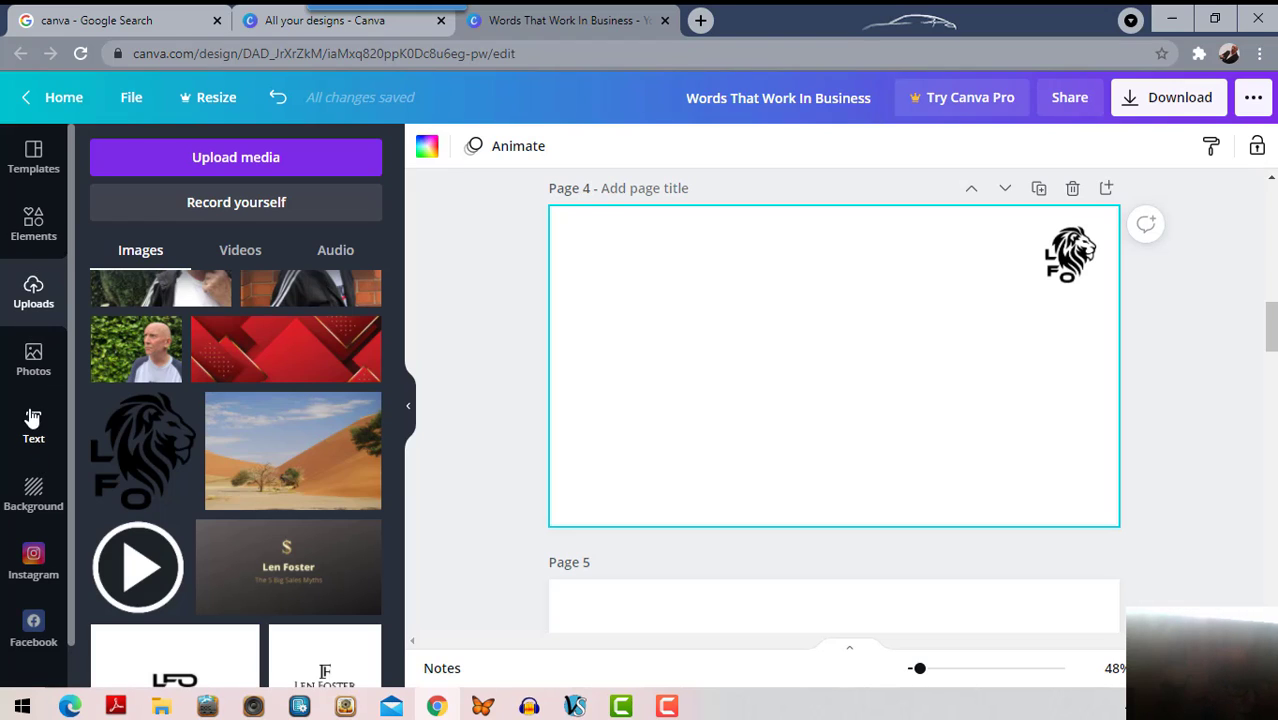
- Try the recently used pink gradient and starry nebula backgrounds on page 4 before applying the sunset mountain background
left_click(33, 490)
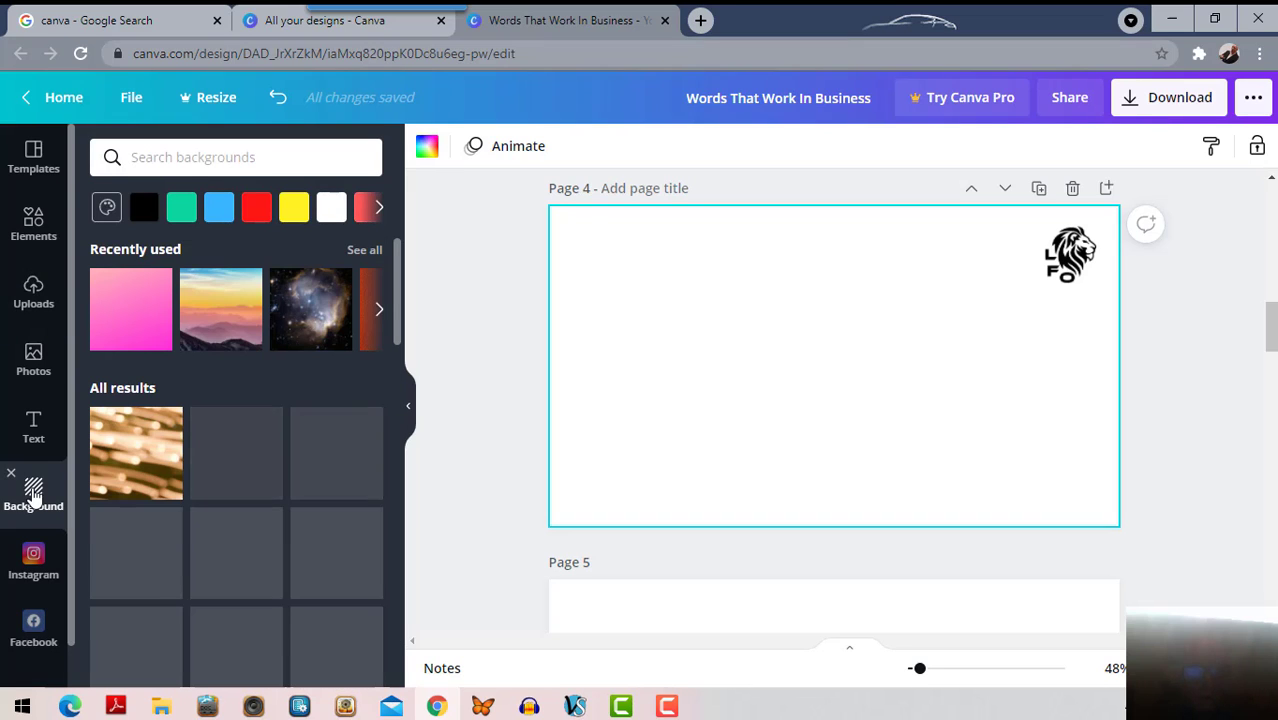
left_click(379, 313)
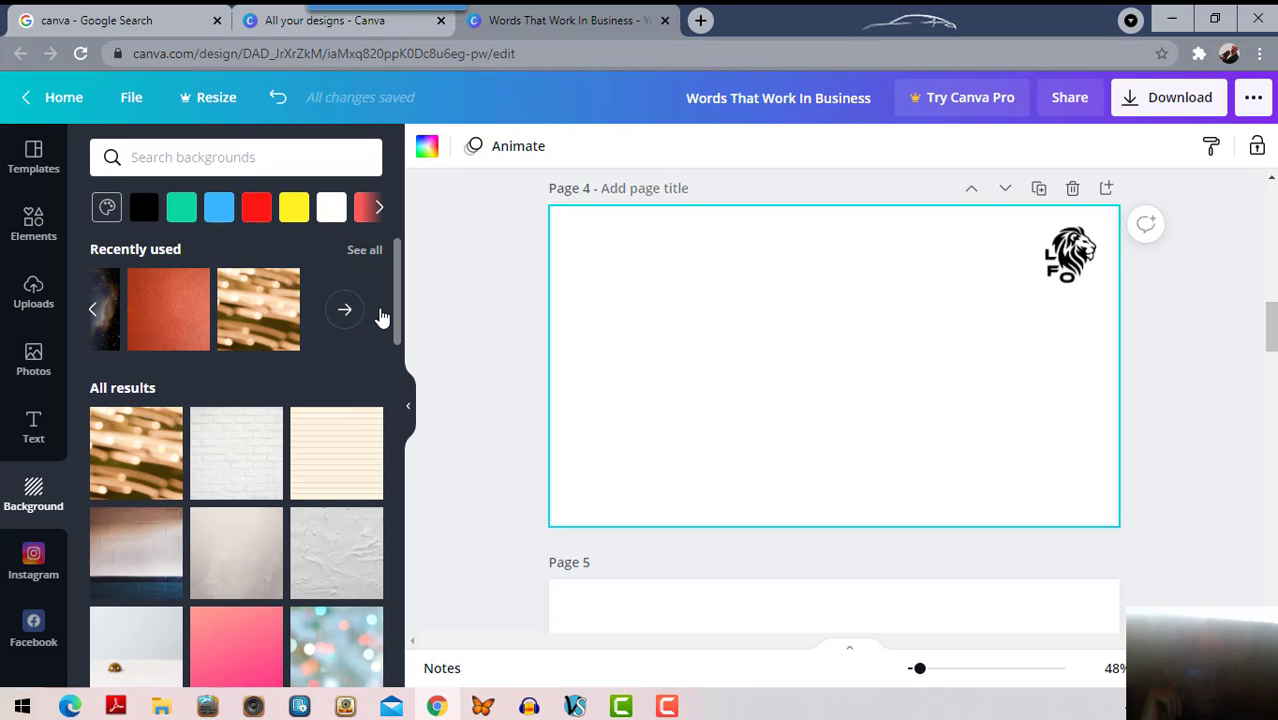
left_click(93, 313)
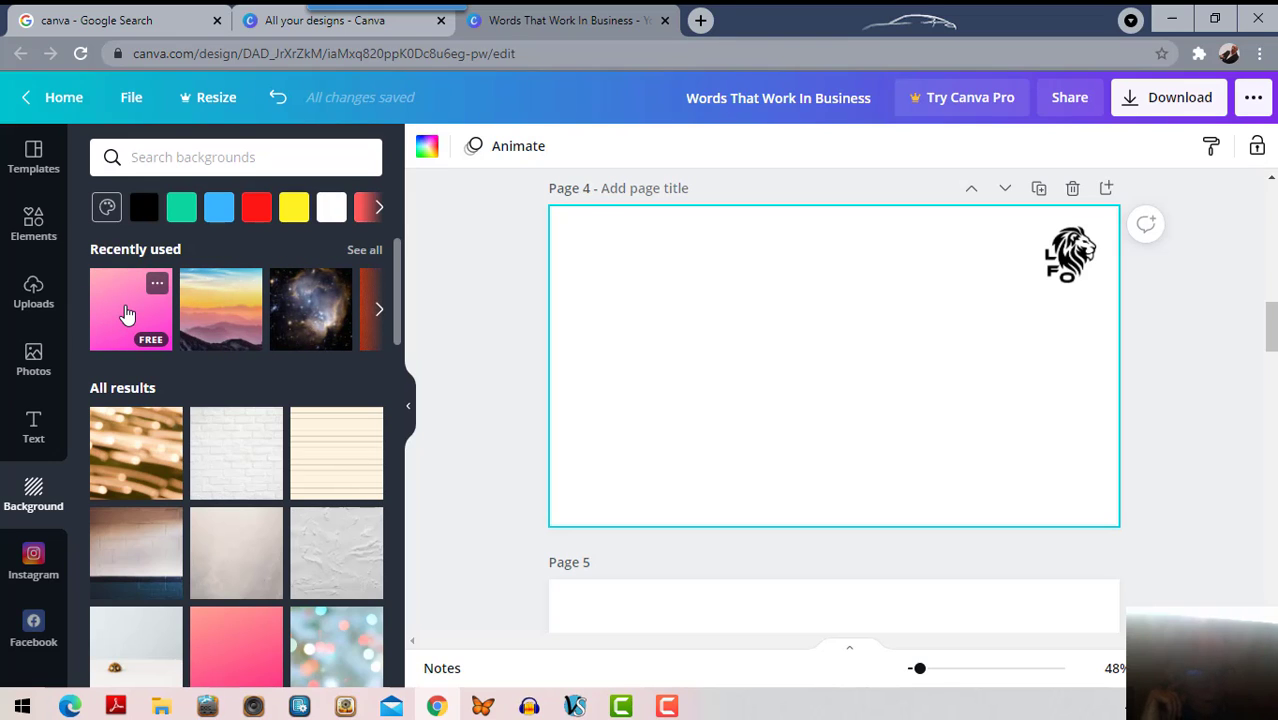
left_click(127, 315)
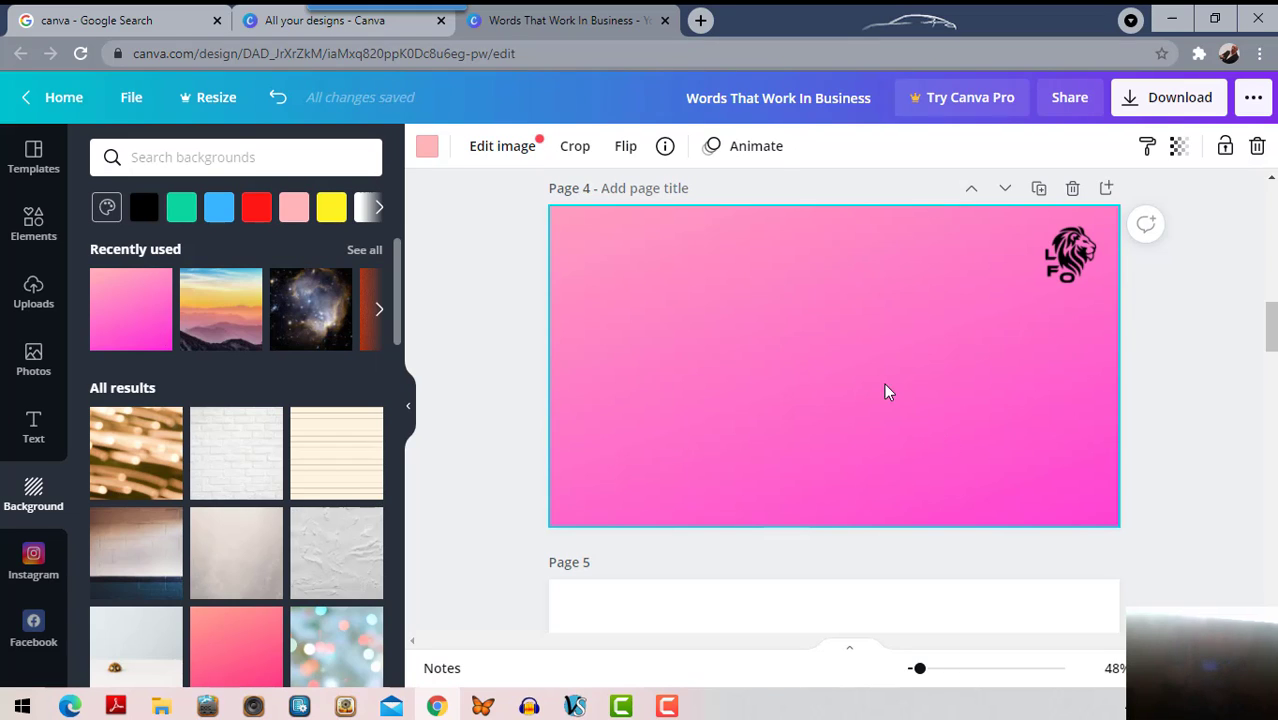
left_click(336, 330)
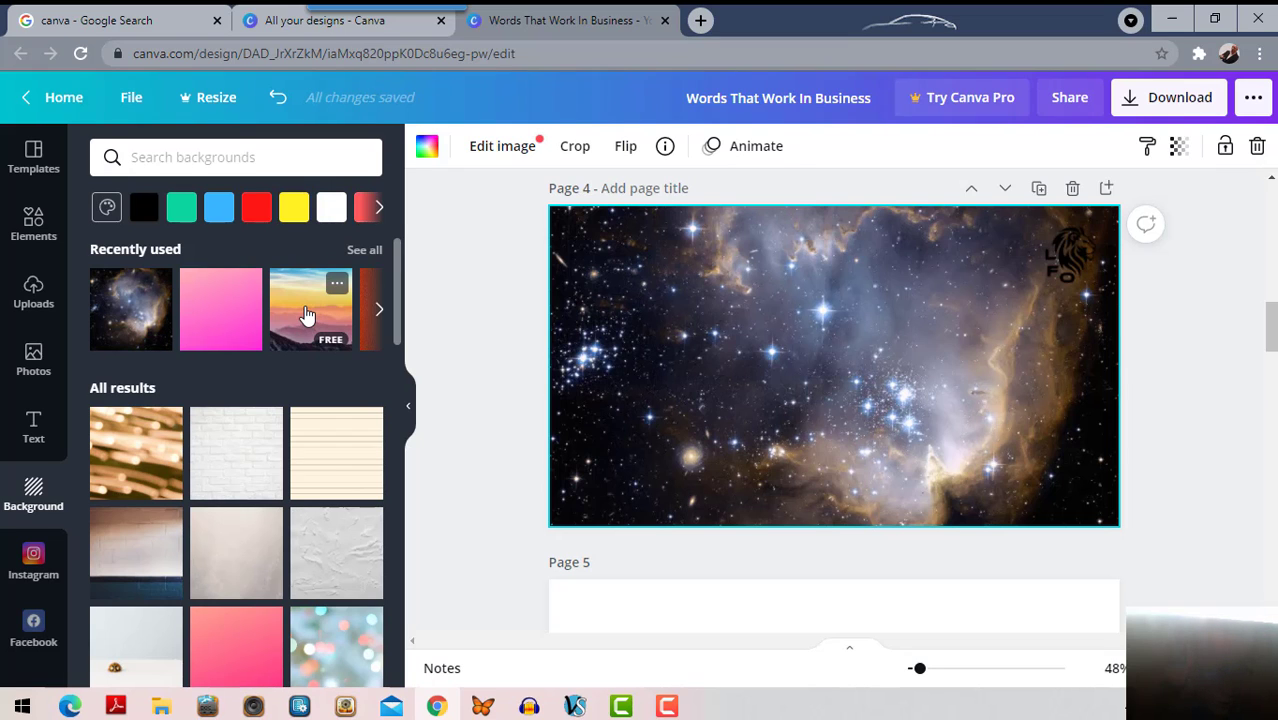
left_click(307, 311)
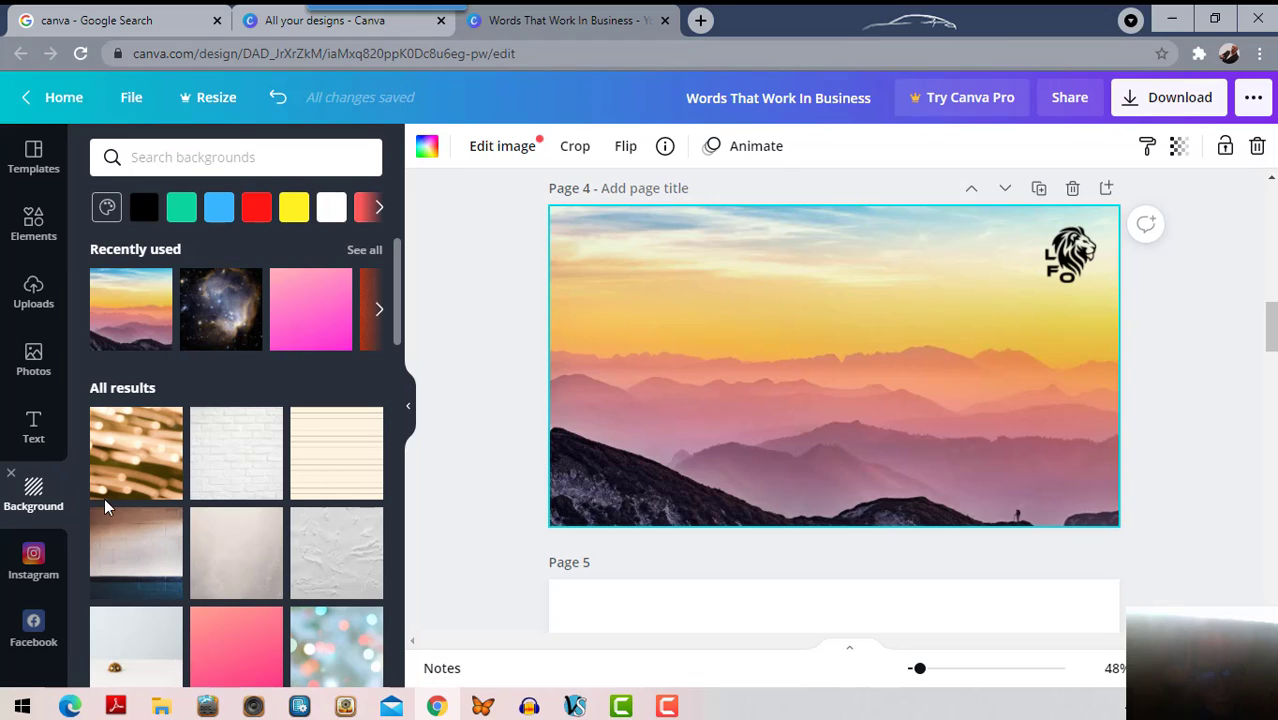
- Add a heading to page 4 reading "Nice day for a walk"
left_click(35, 427)
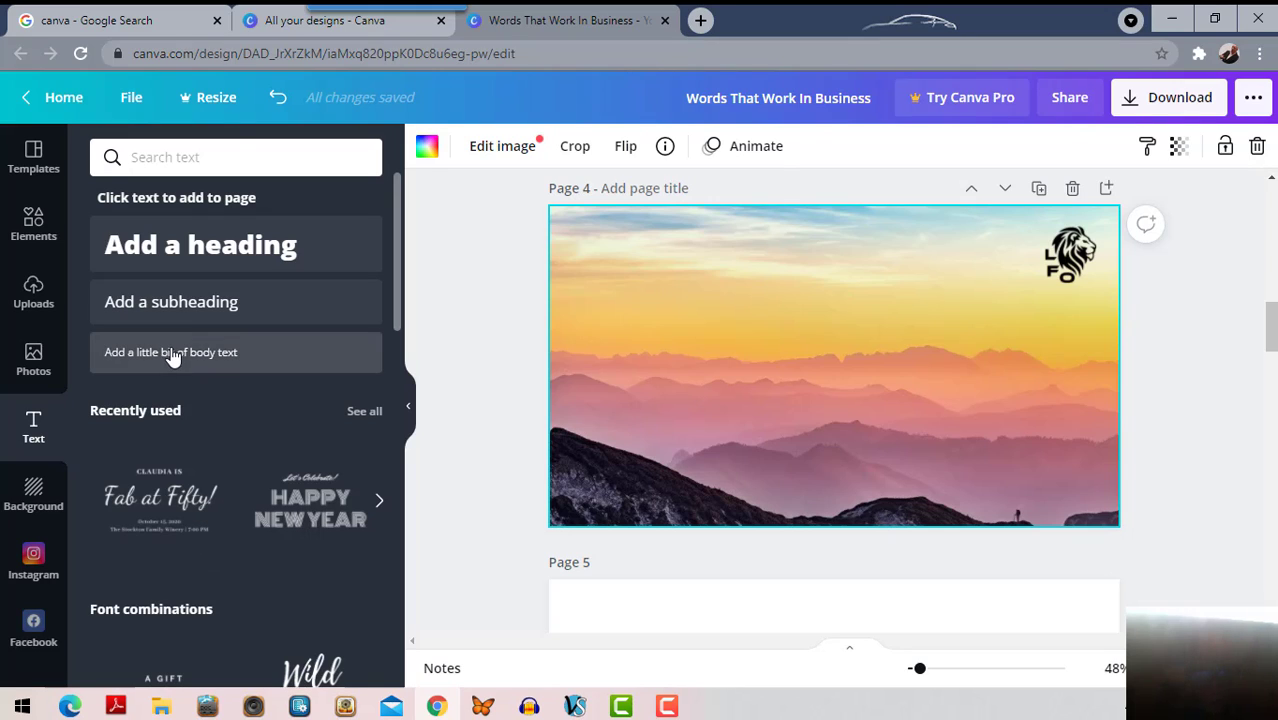
left_click(222, 255)
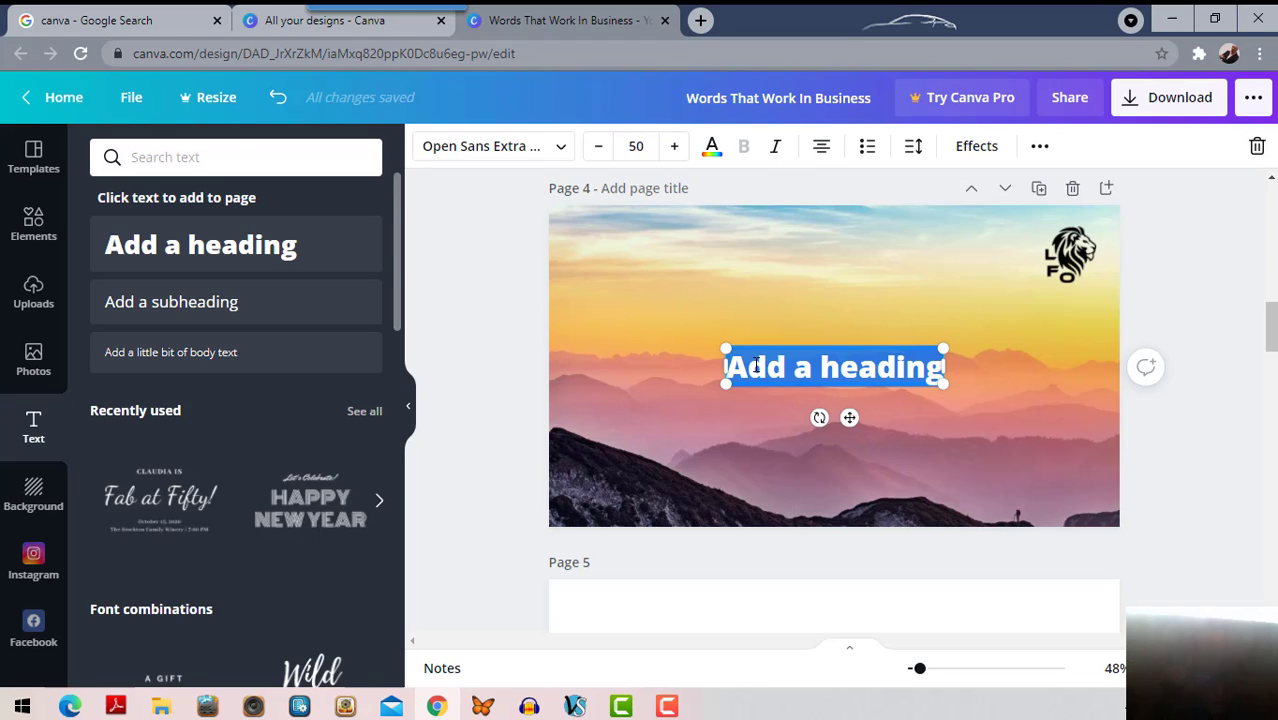
type("Nic")
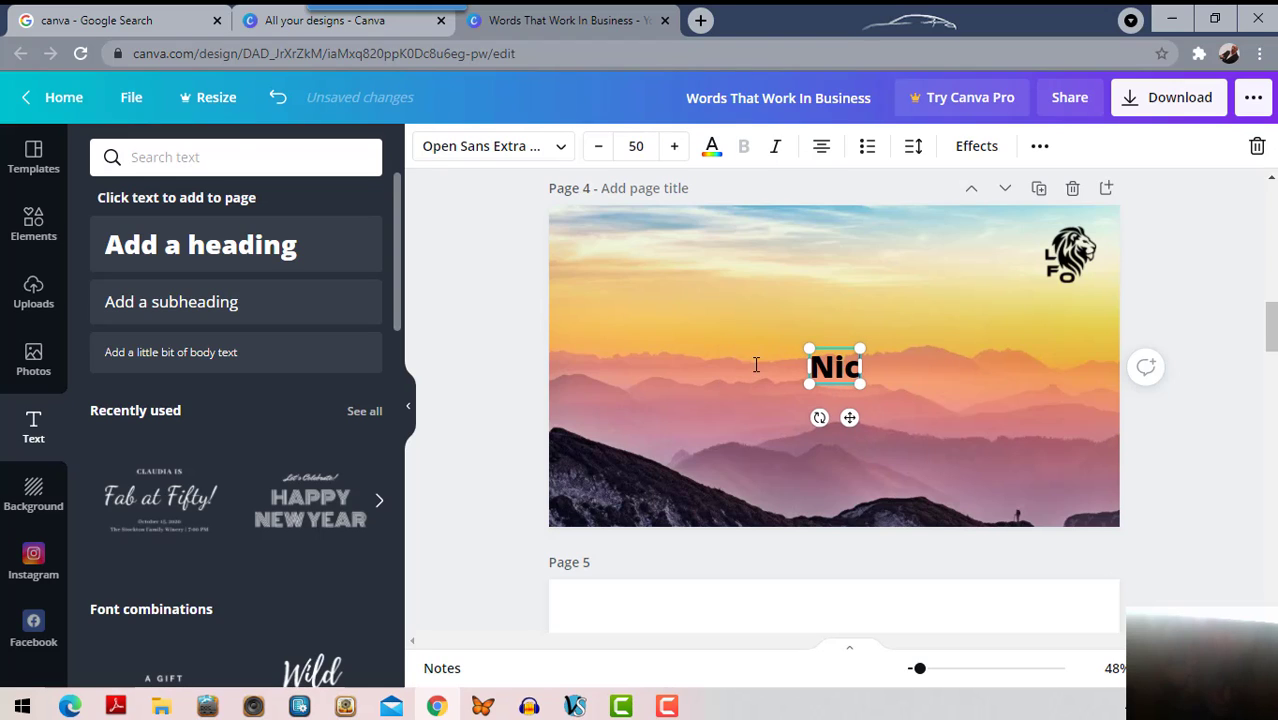
type("e day")
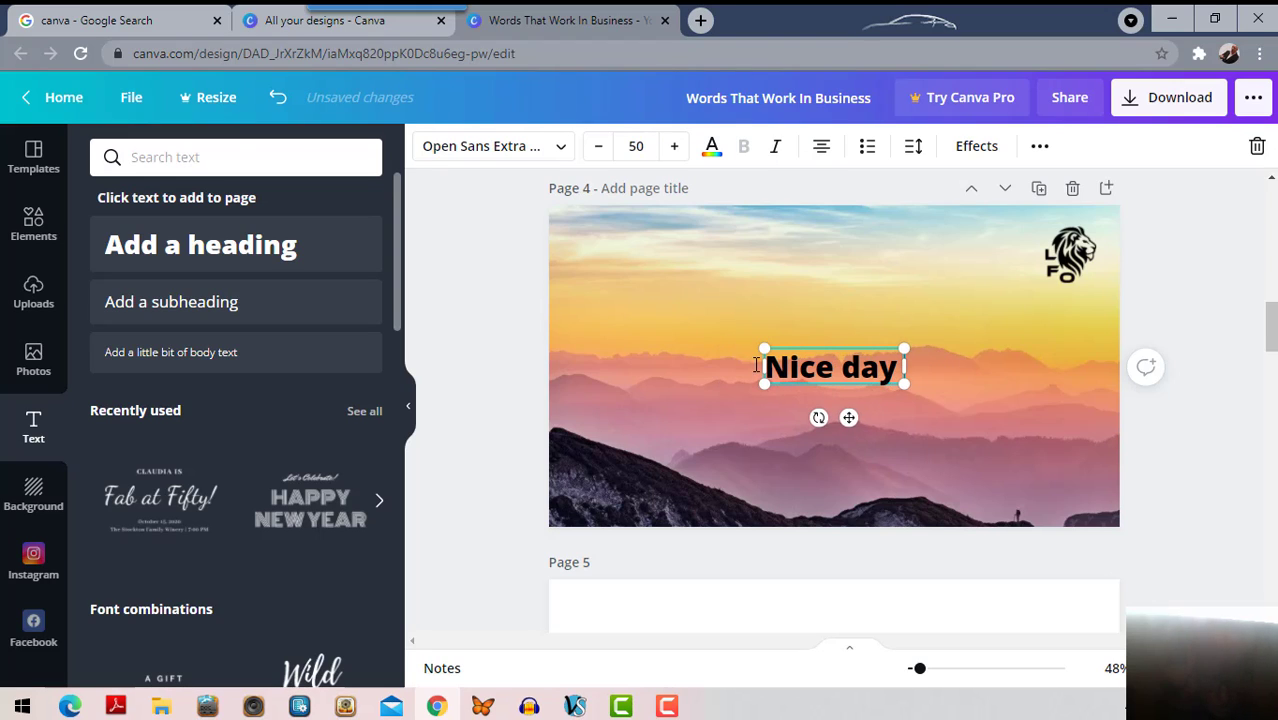
type(" for a wa")
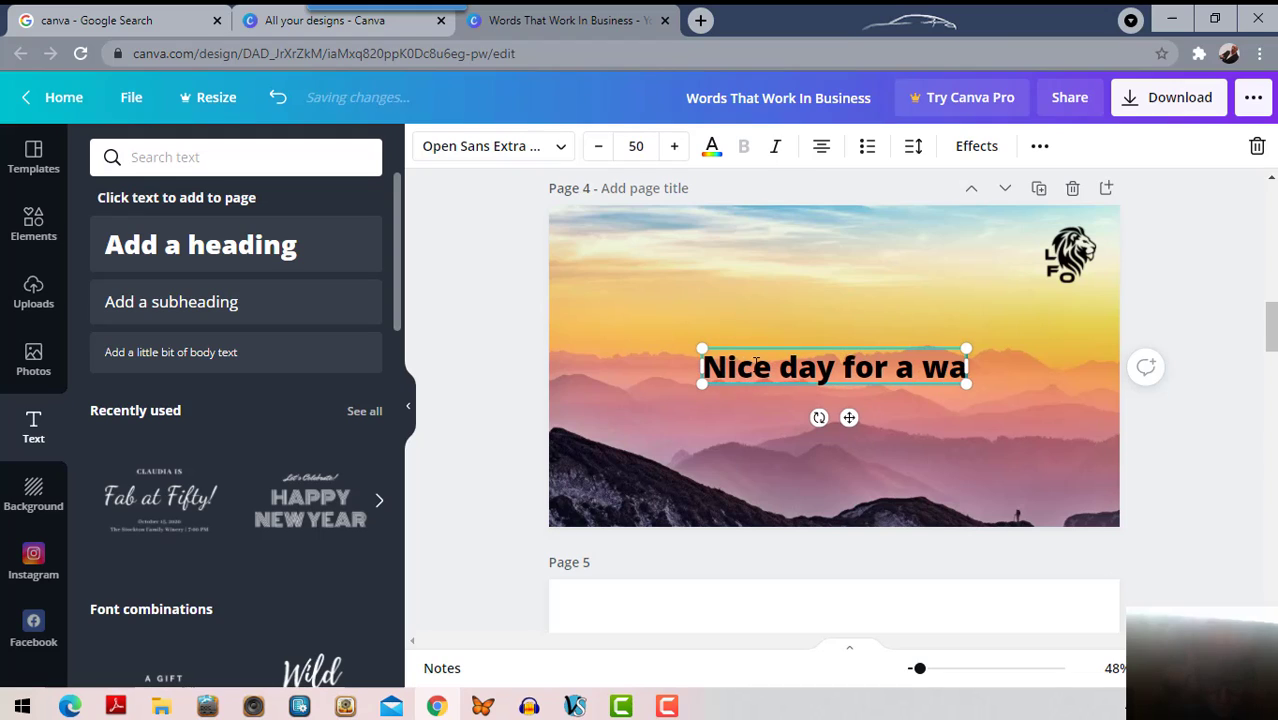
type("lk")
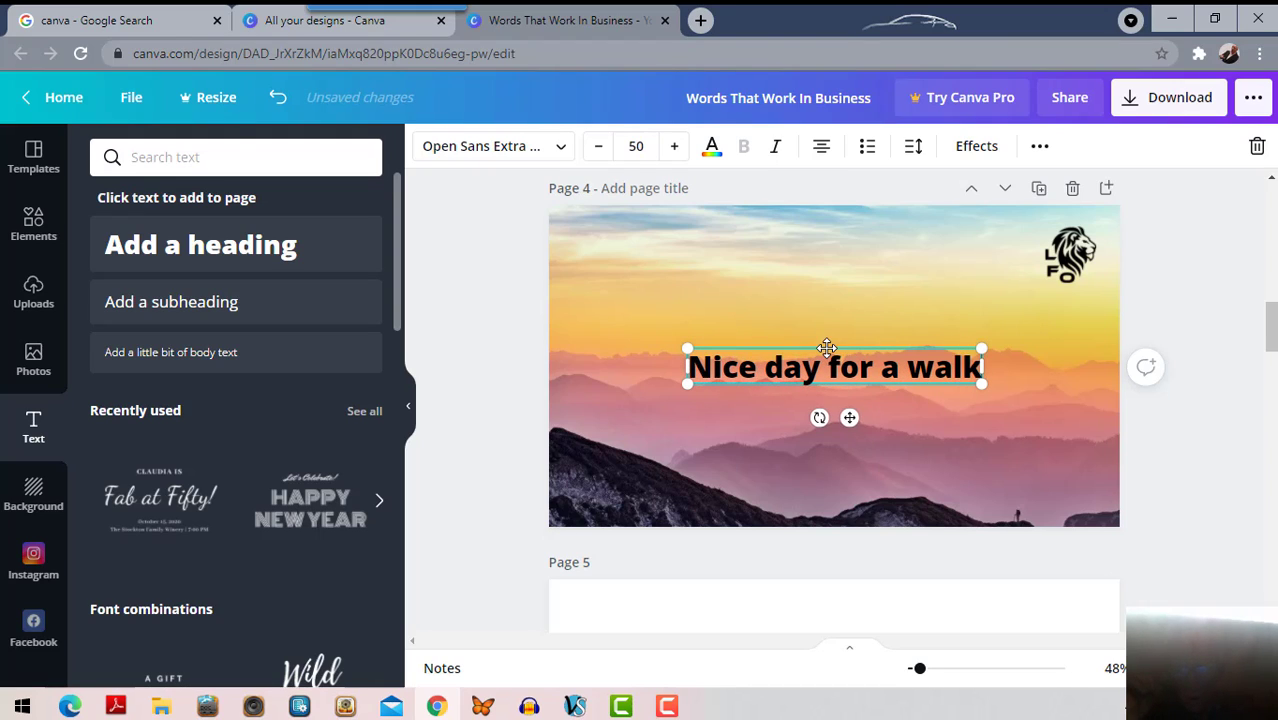
- Move the heading up into the sky area of page 4, keeping it horizontally centred, and deselect it
left_click_drag(826, 348, 827, 280)
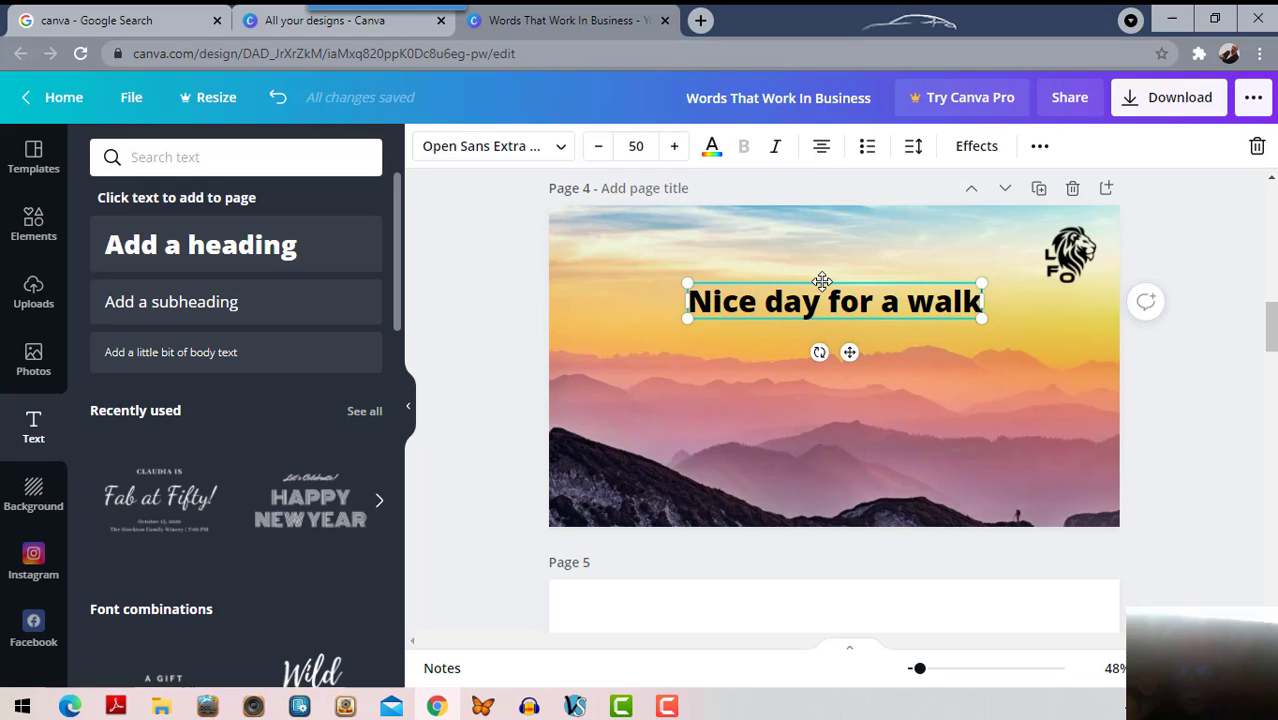
mouse_move(820, 283)
left_mouse_down()
mouse_move(832, 283)
mouse_move(829, 344)
mouse_move(833, 249)
mouse_move(833, 261)
left_mouse_up()
left_click(780, 358)
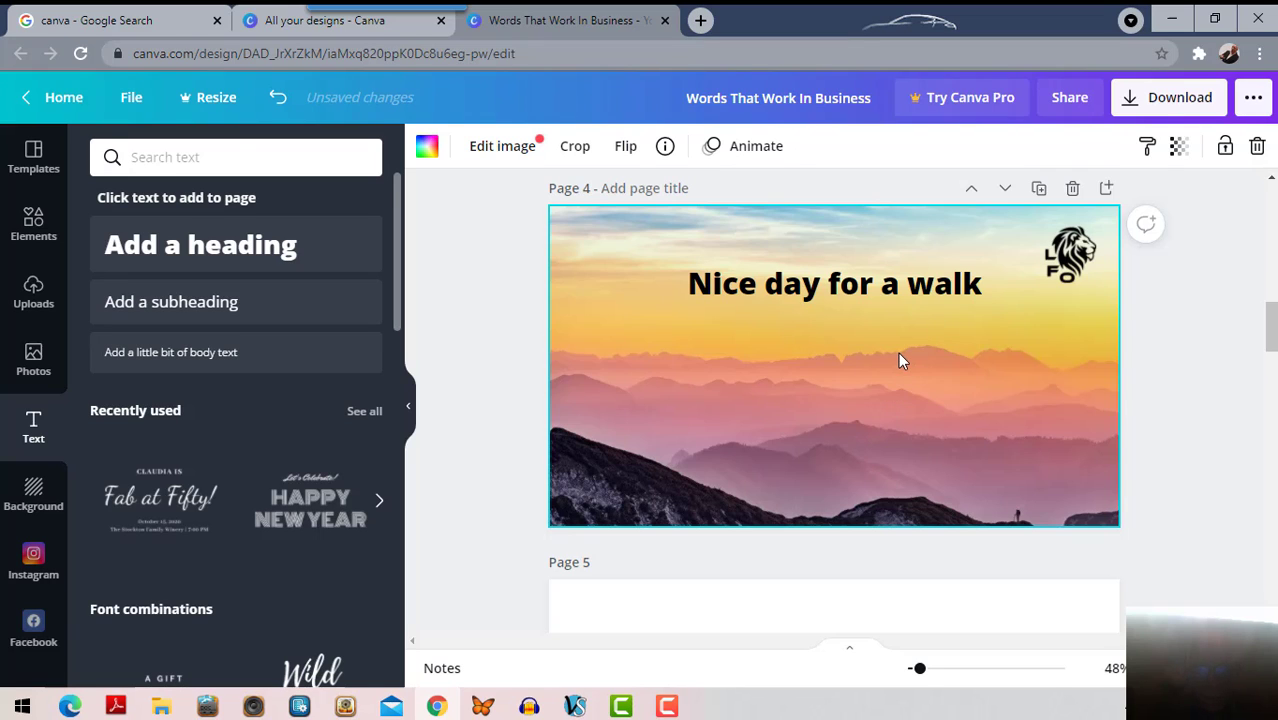
- Add a subheading to page 4 and set its font to Amsterdam Four
scroll(898, 360, "up", 5)
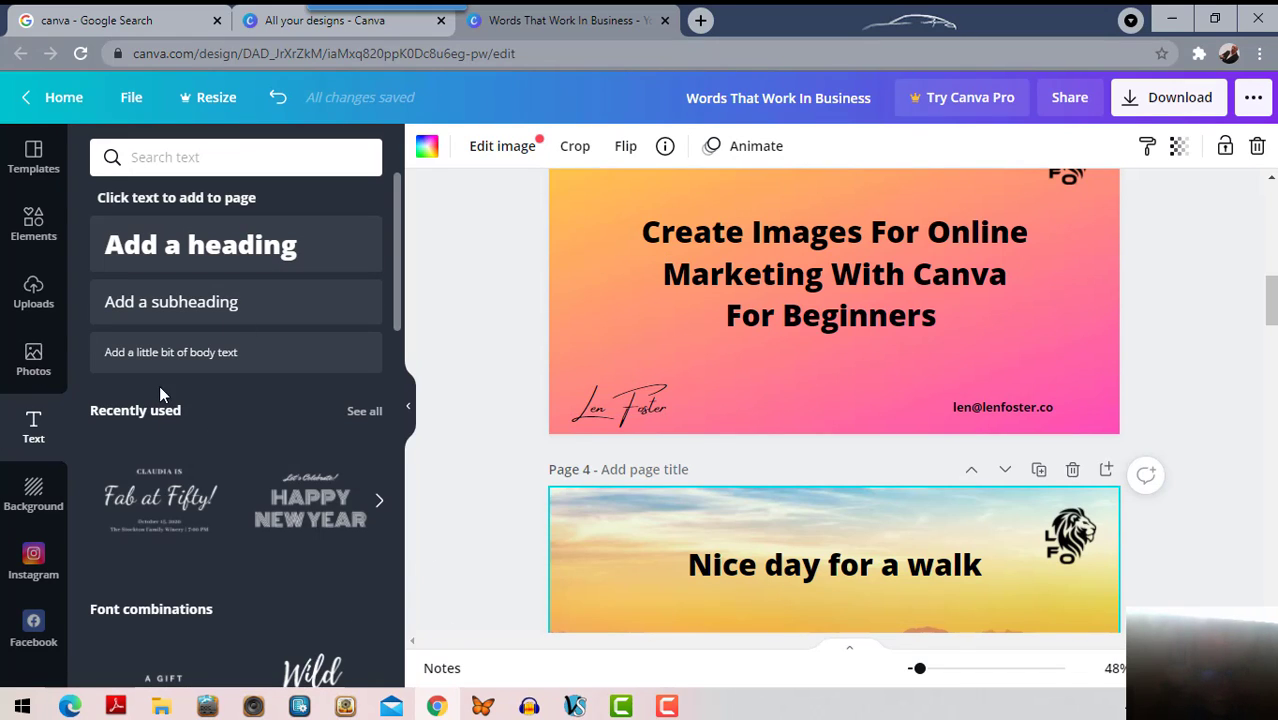
scroll(736, 541, "down", 3)
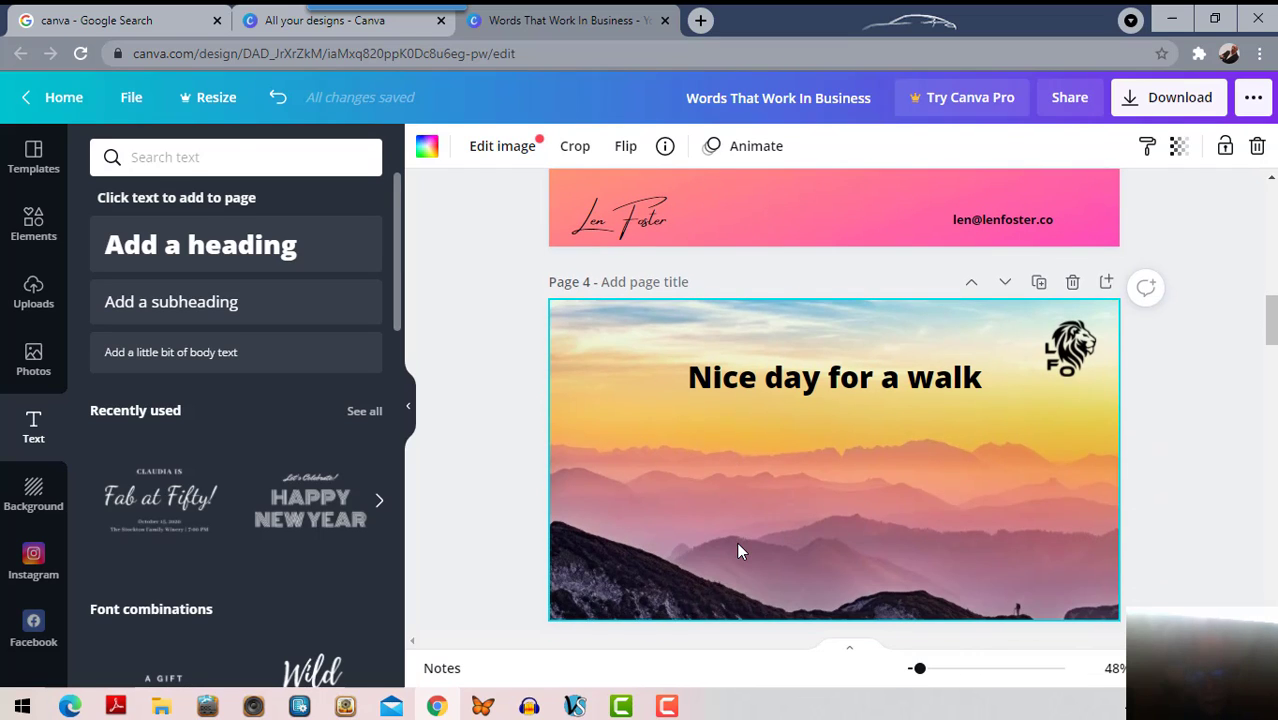
left_click(183, 303)
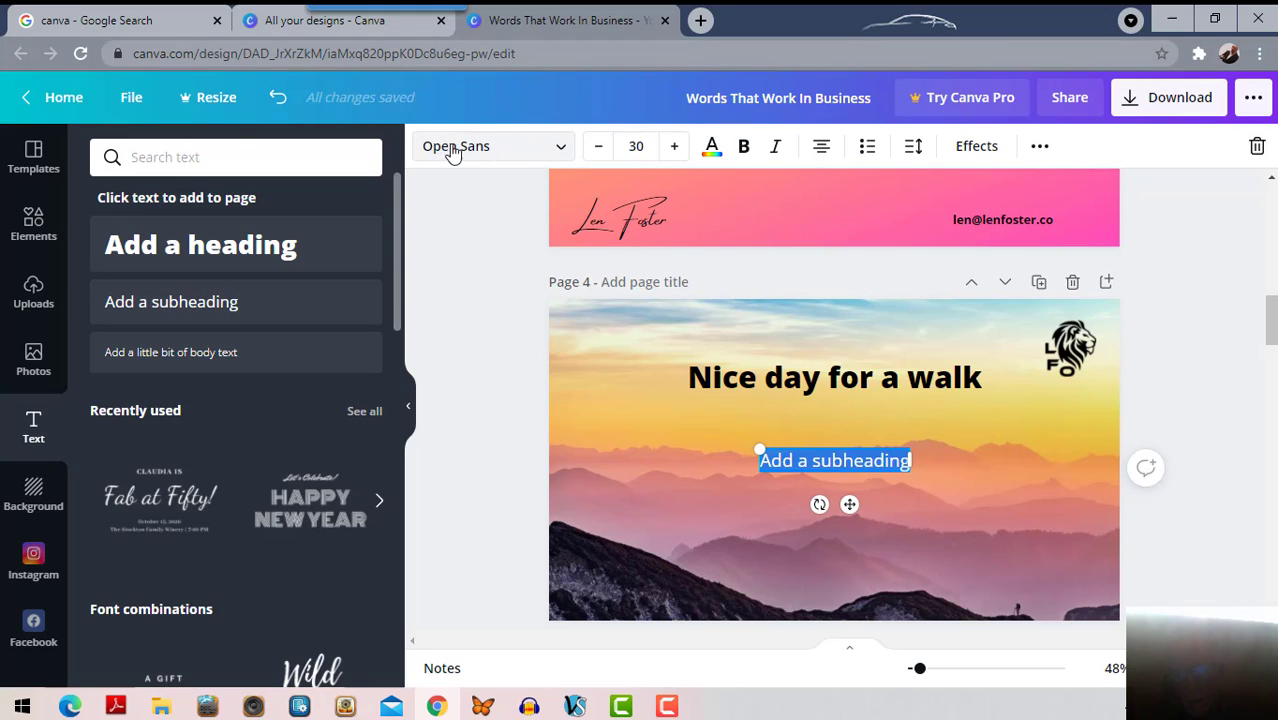
left_click(561, 150)
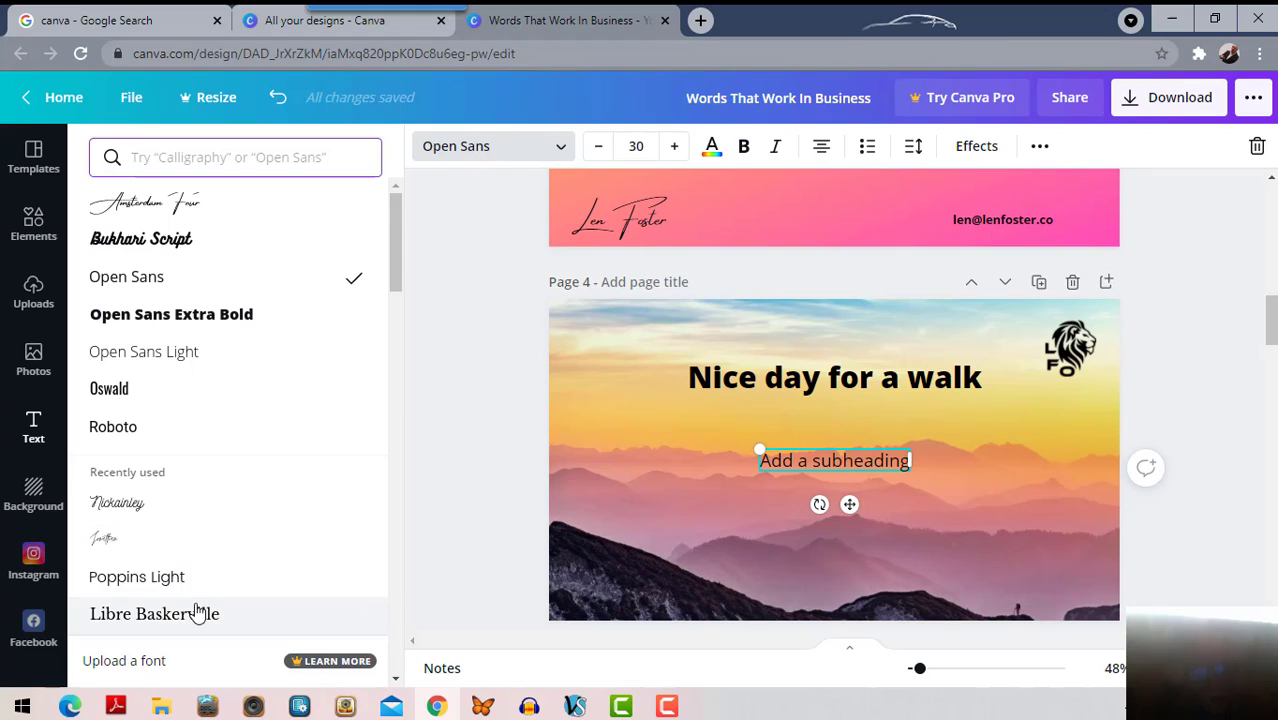
left_click(148, 207)
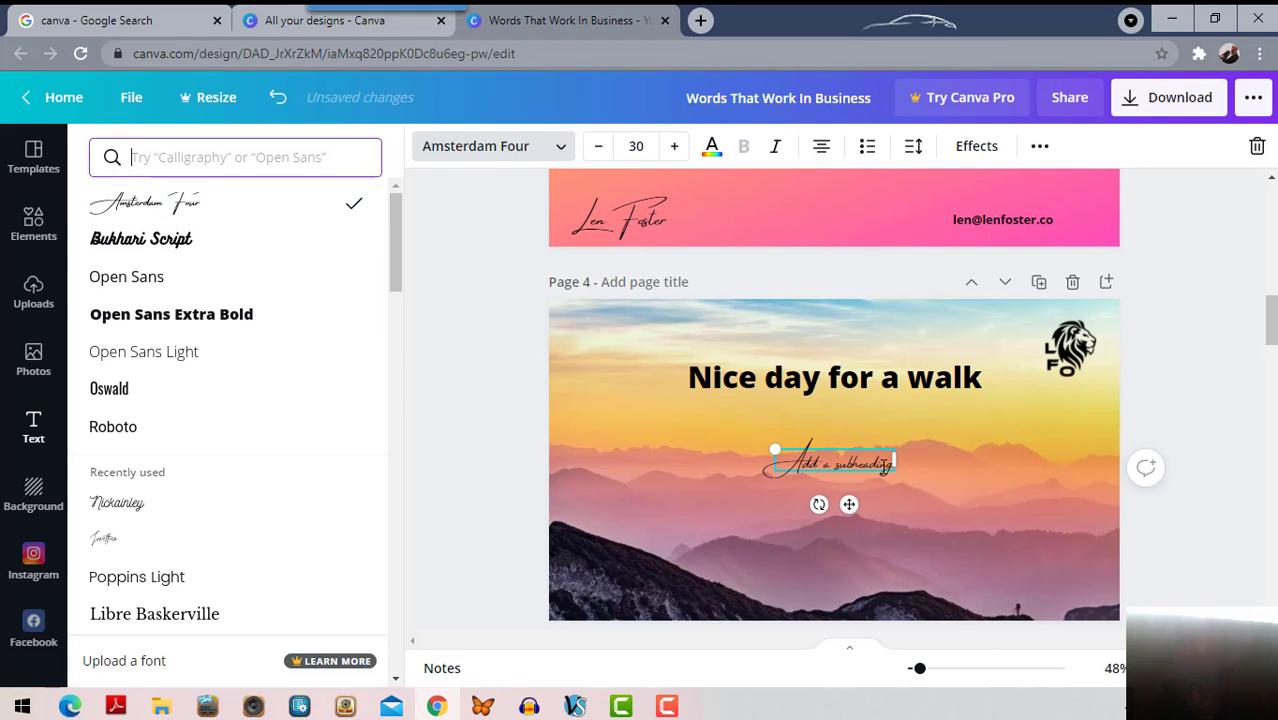
- Replace the placeholder text of the subheading on page 4 with the author's full name
left_click(887, 461)
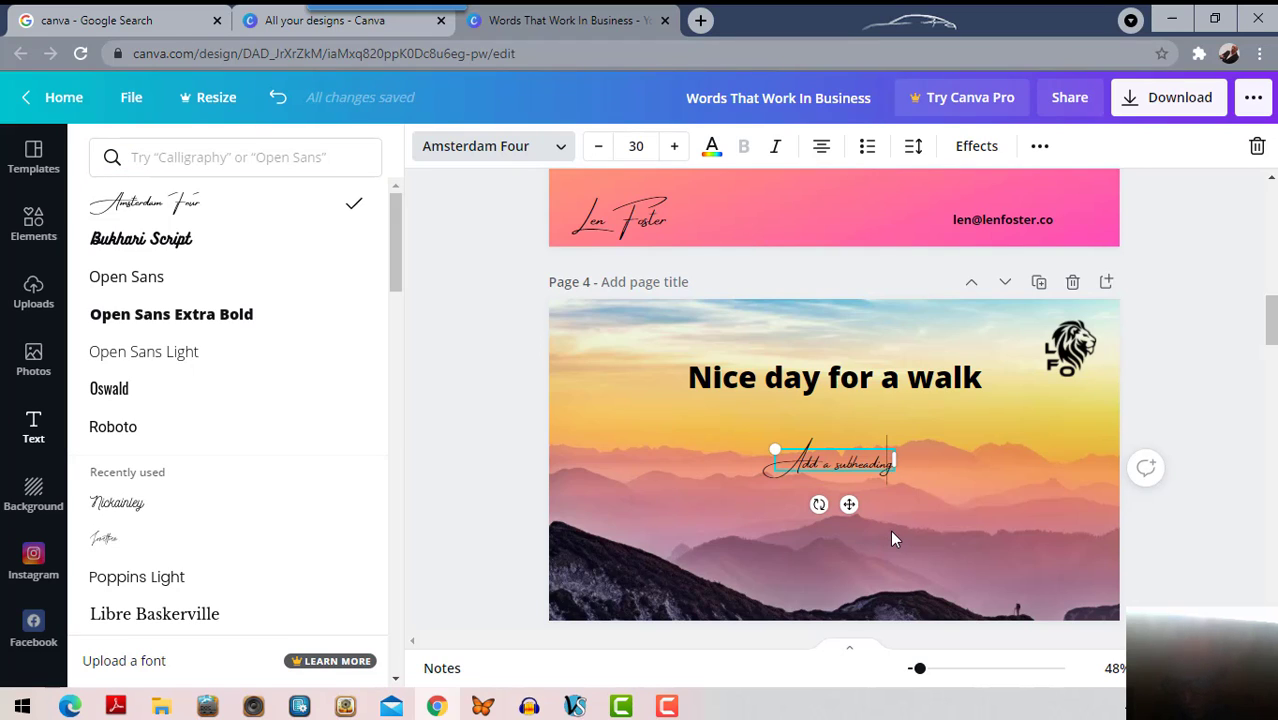
key("BackSpace")
key("BackSpace")
key("BackSpace")
key("BackSpace")
key("BackSpace")
key("BackSpace")
key("BackSpace")
key("BackSpace")
key("BackSpace")
key("BackSpace")
key("BackSpace")
key("BackSpace")
key("BackSpace")
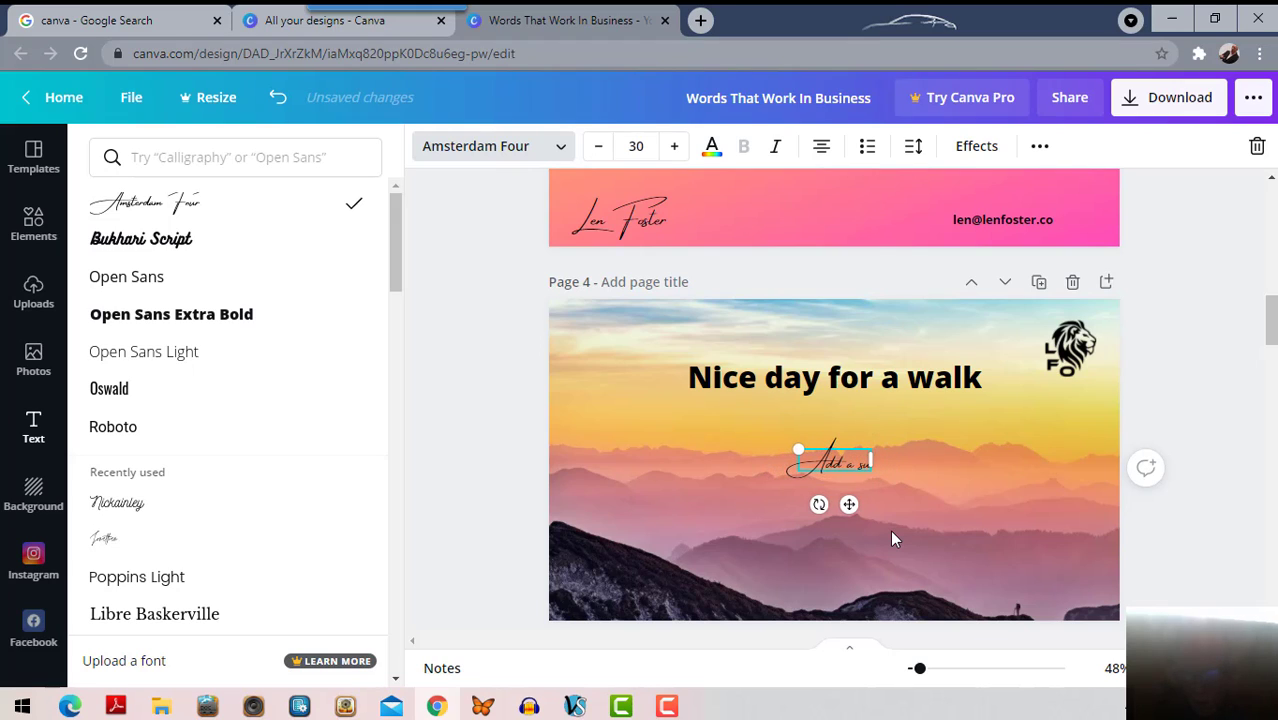
key("BackSpace")
key("BackSpace")
key("BackSpace")
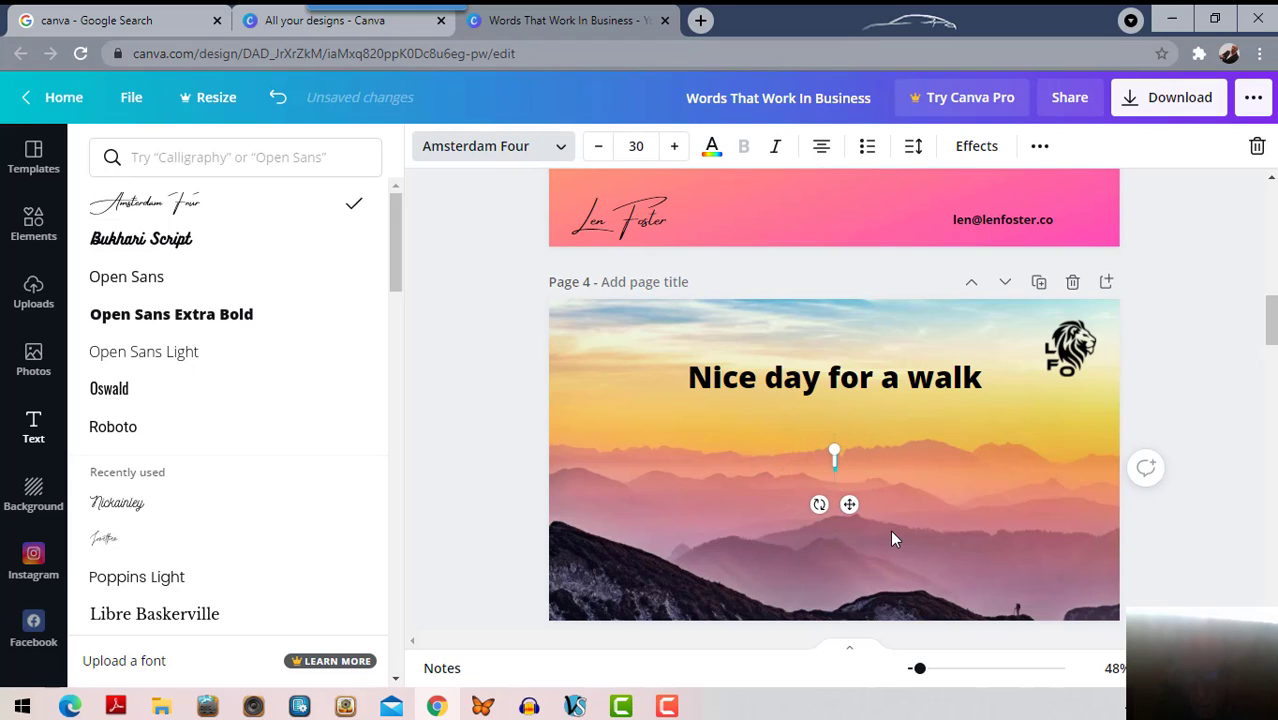
type("Len F")
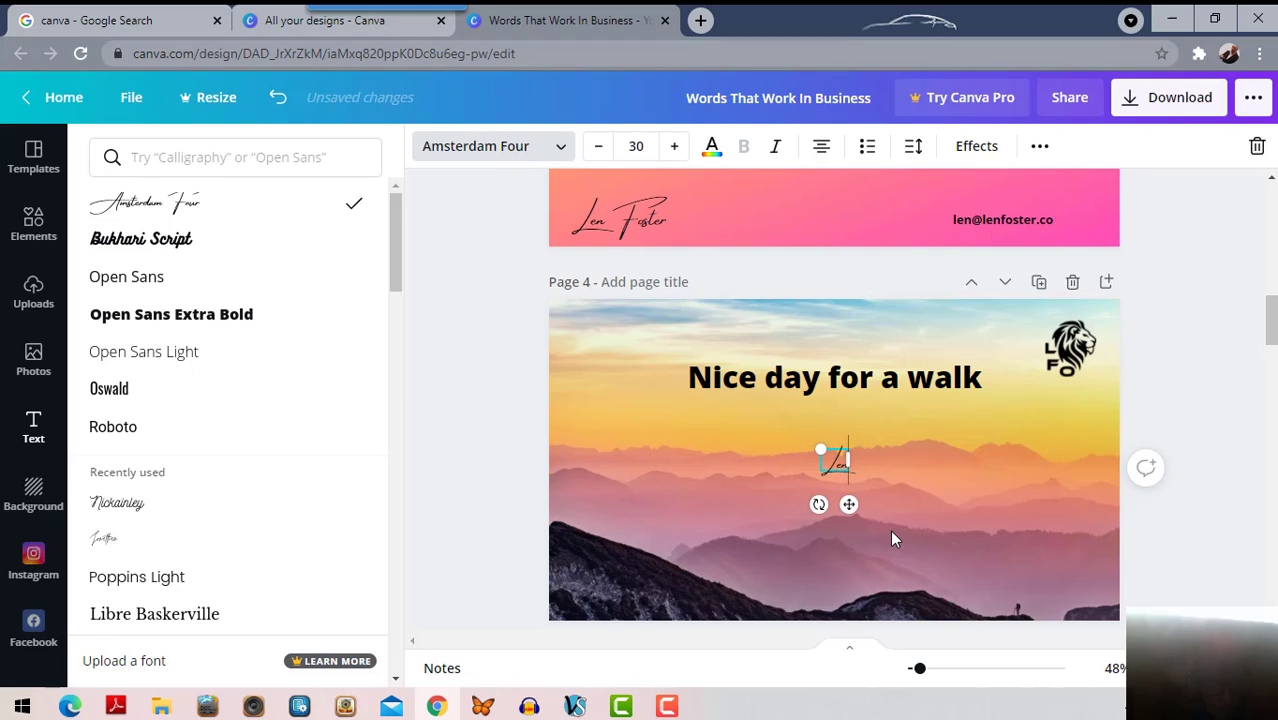
type("oster")
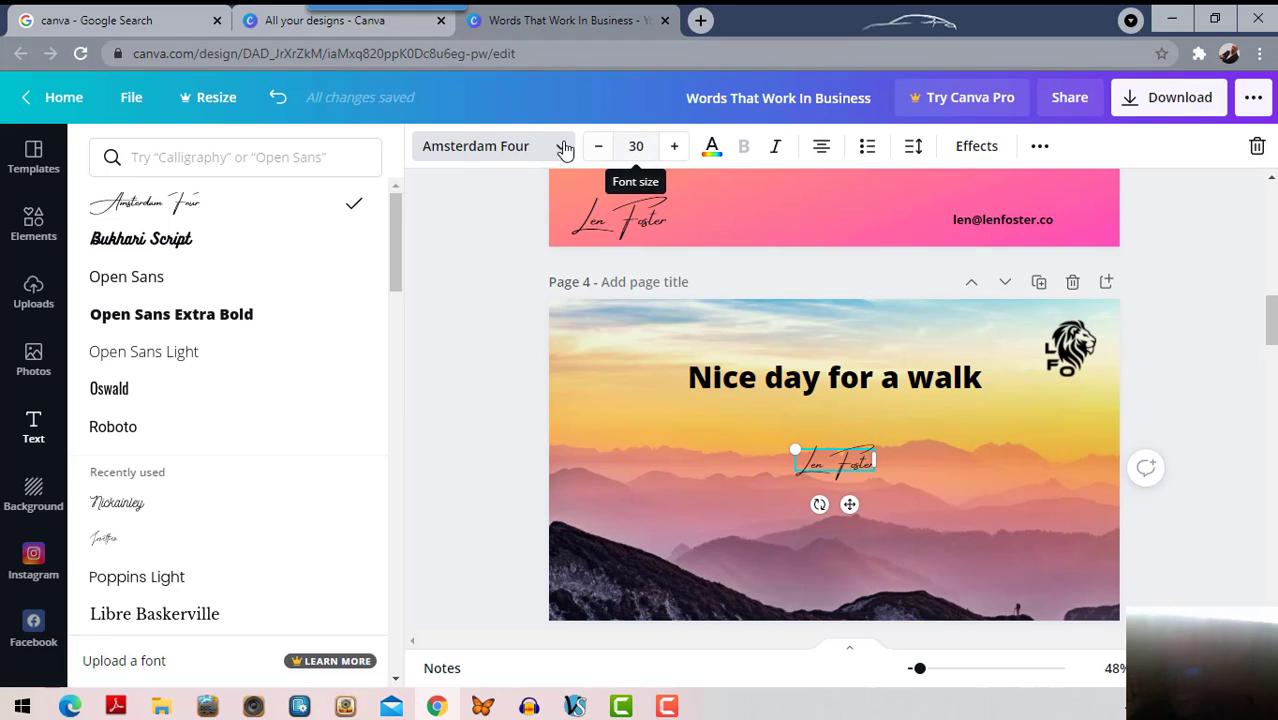
- Set the signature text's font size to 42, move it into the lower-right corner of page 4 and deselect it
left_click(645, 148)
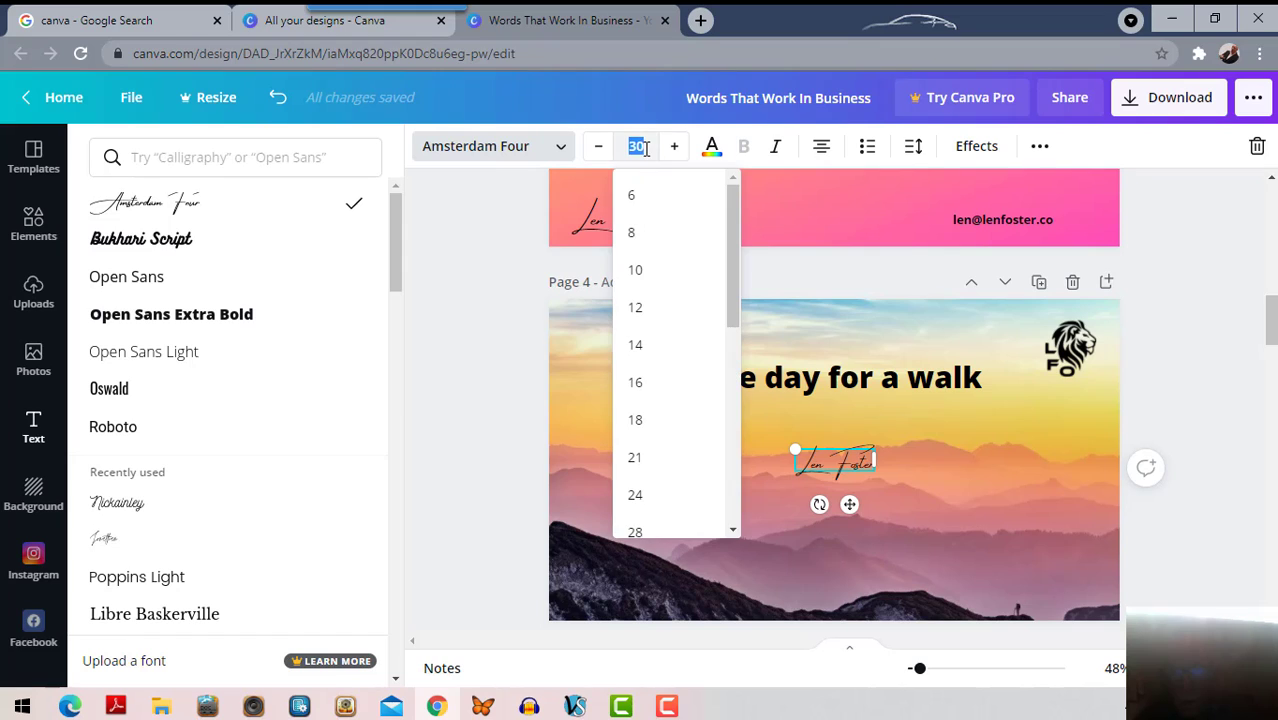
scroll(664, 330, "down", 3)
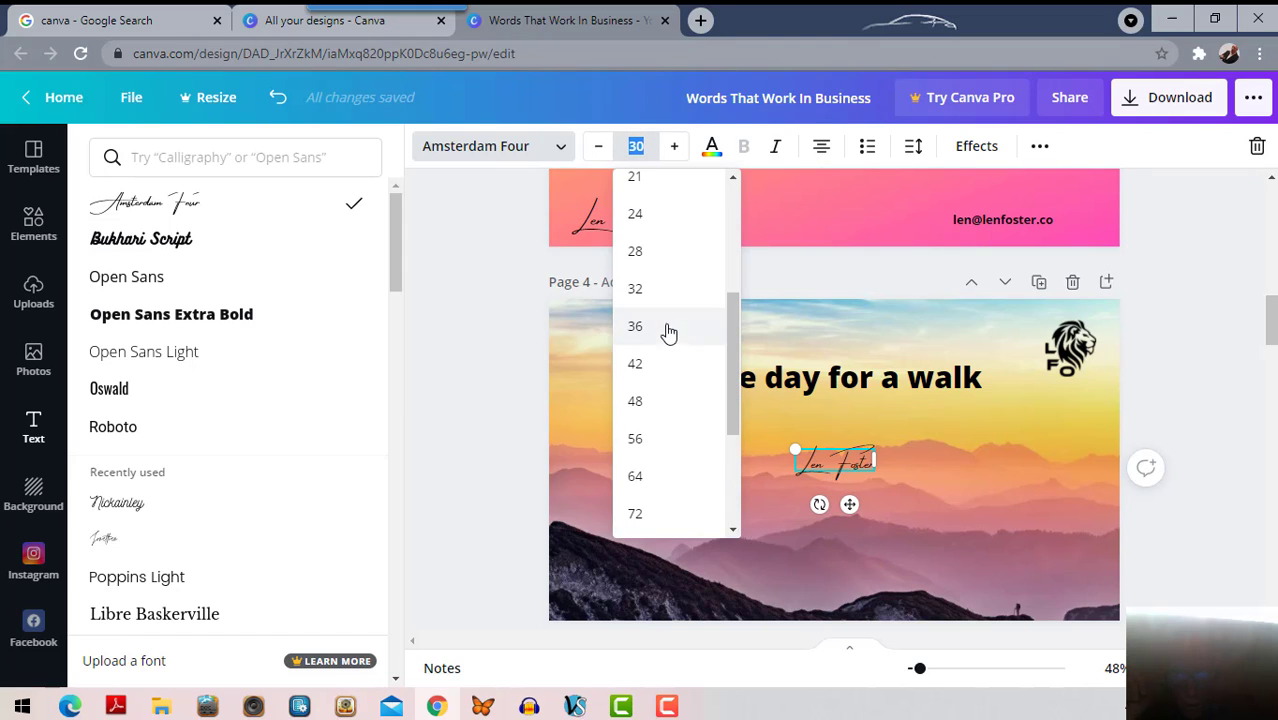
left_click(643, 366)
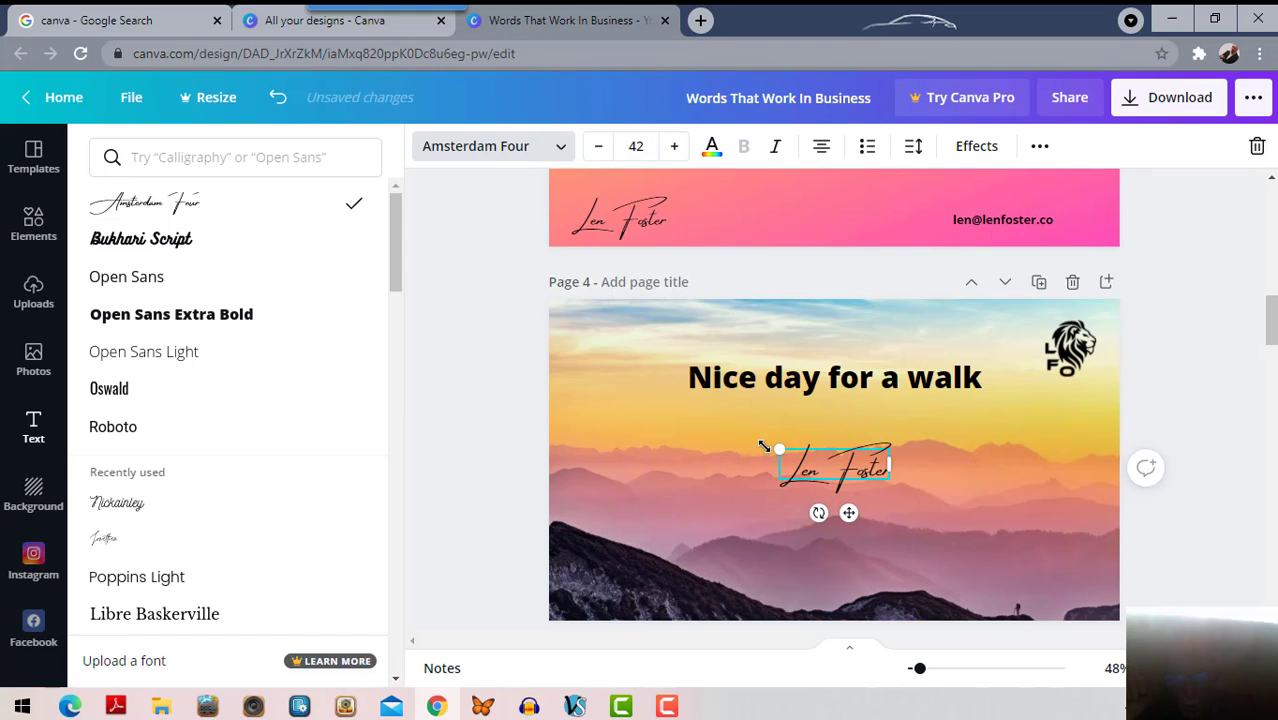
left_click_drag(823, 445, 1024, 560)
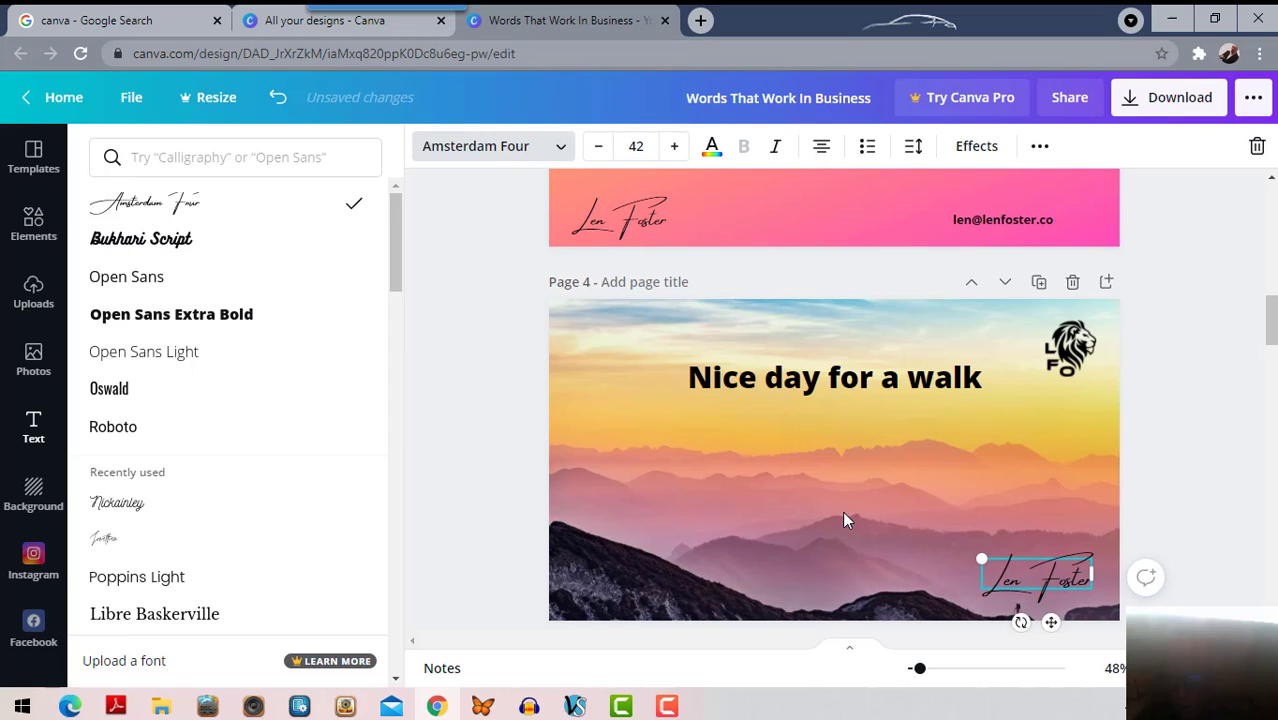
left_click(920, 581)
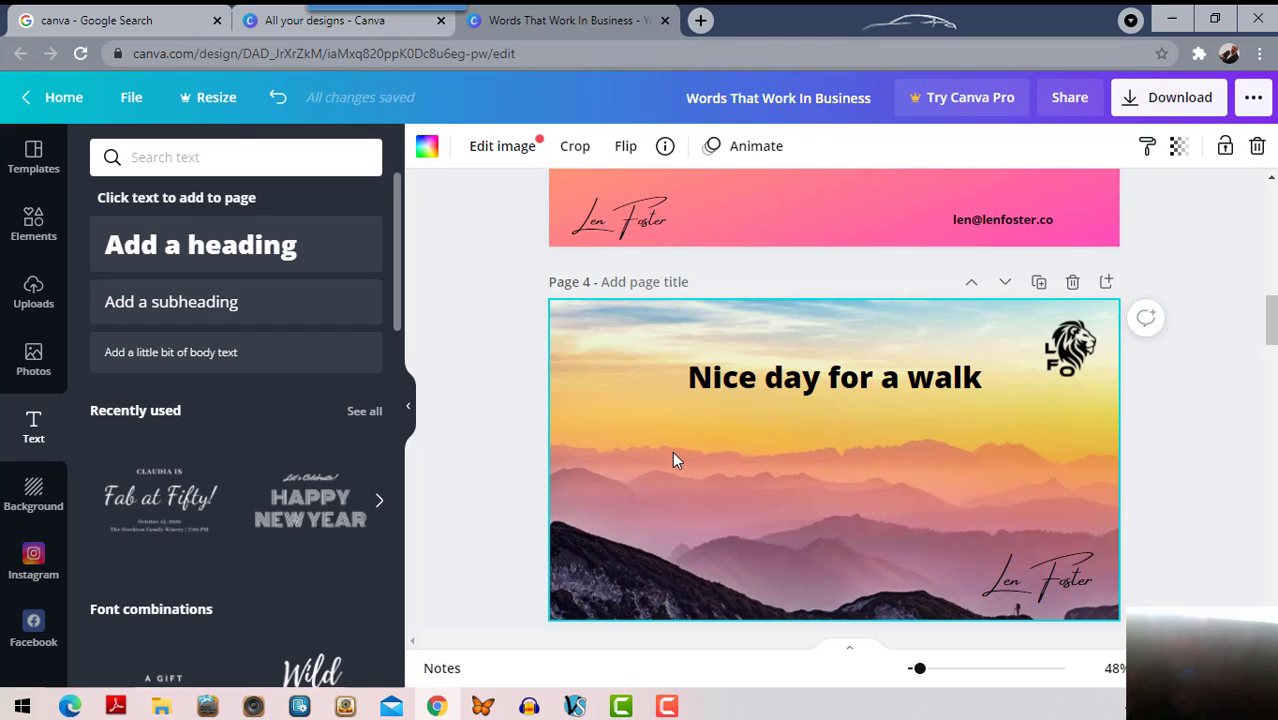
- Add a second heading with its placeholder text to the middle of page 4
left_click(222, 258)
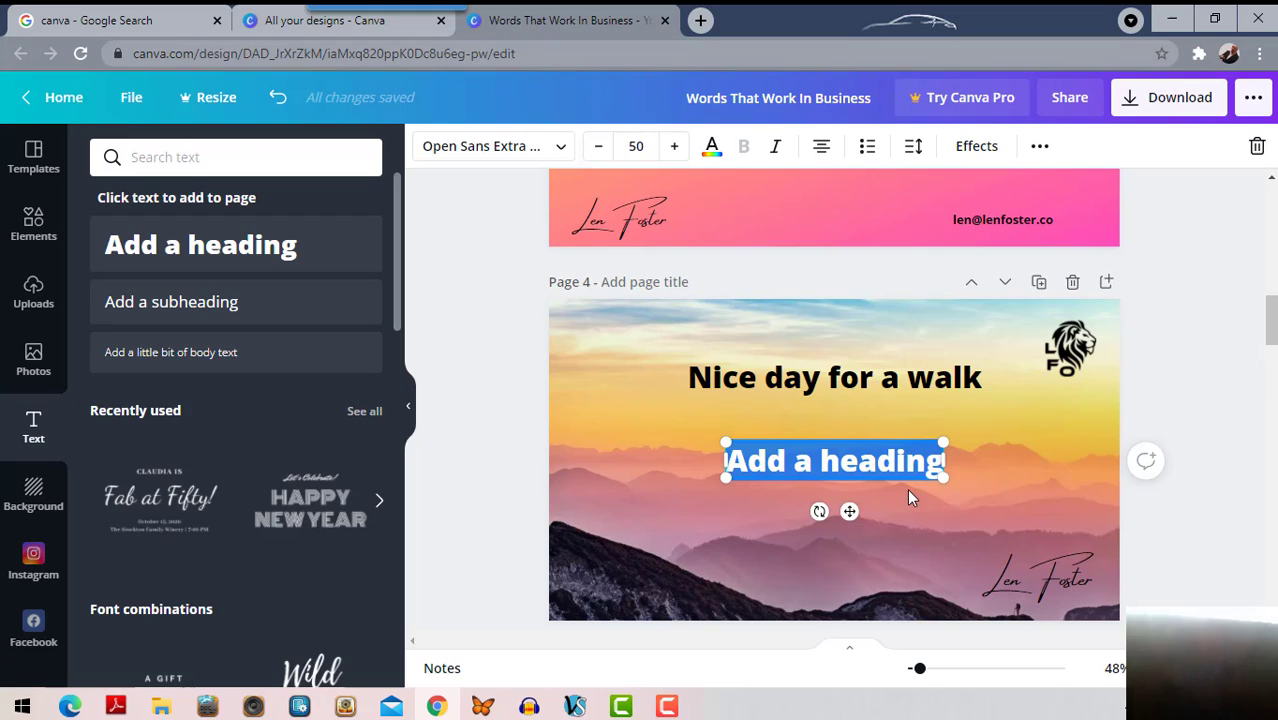
scroll(874, 430, "down", 3)
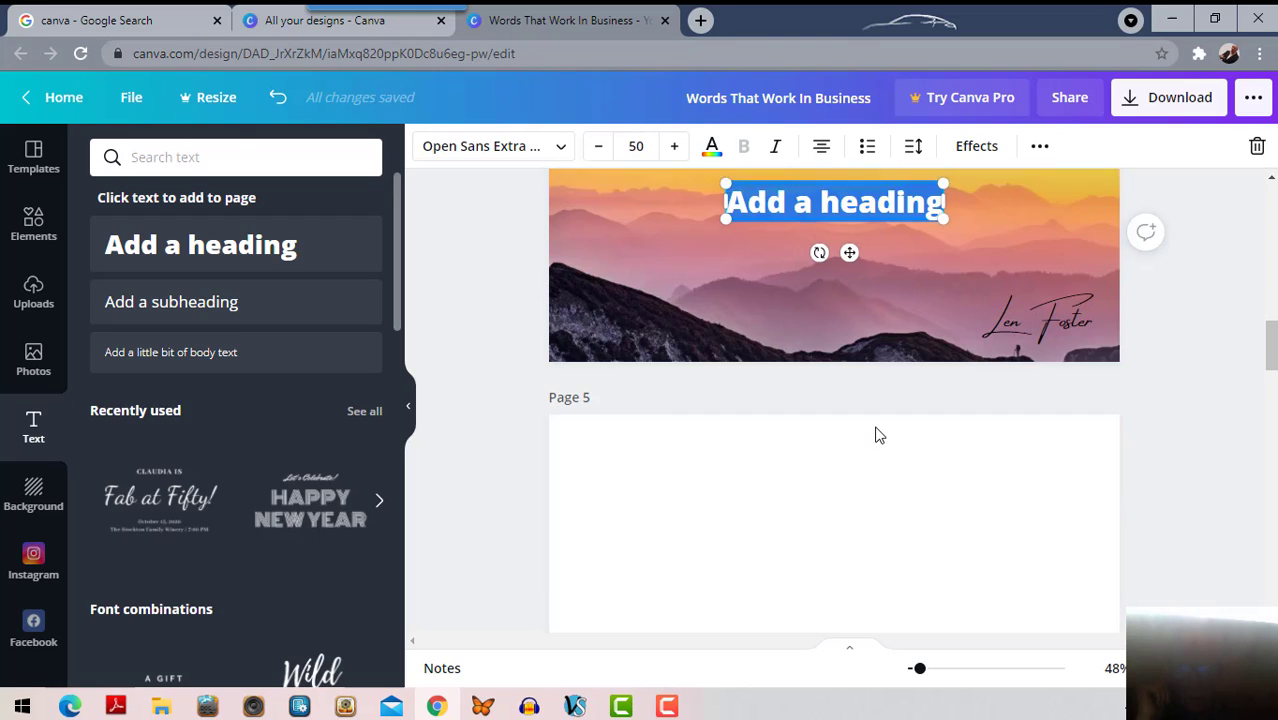
scroll(868, 520, "down", 1)
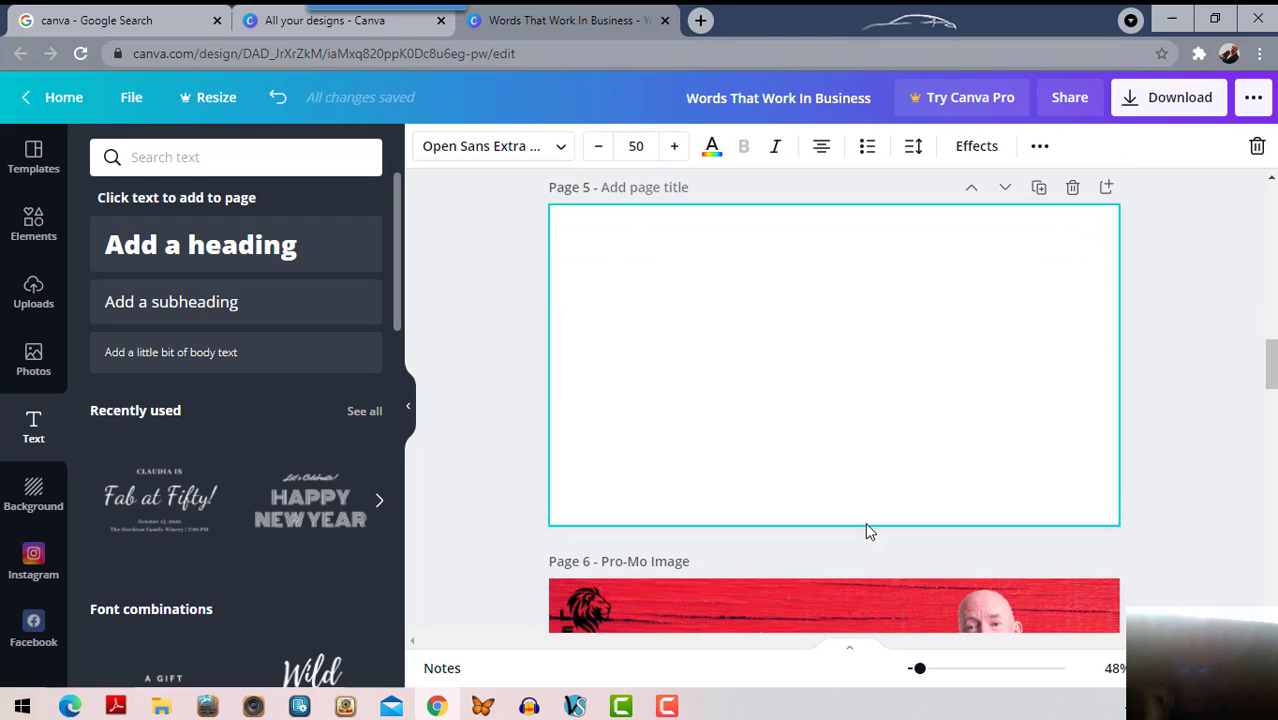
scroll(803, 374, "down", 4)
scroll(801, 375, "down", 1)
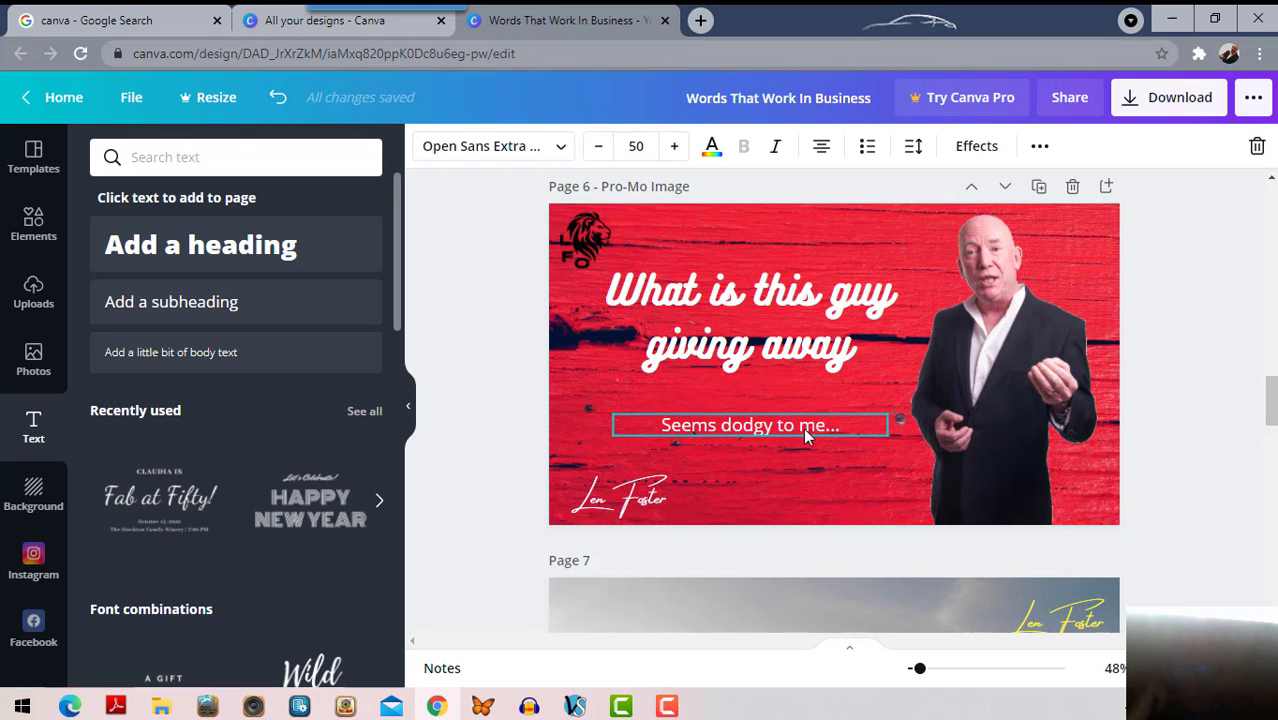
scroll(827, 423, "up", 5)
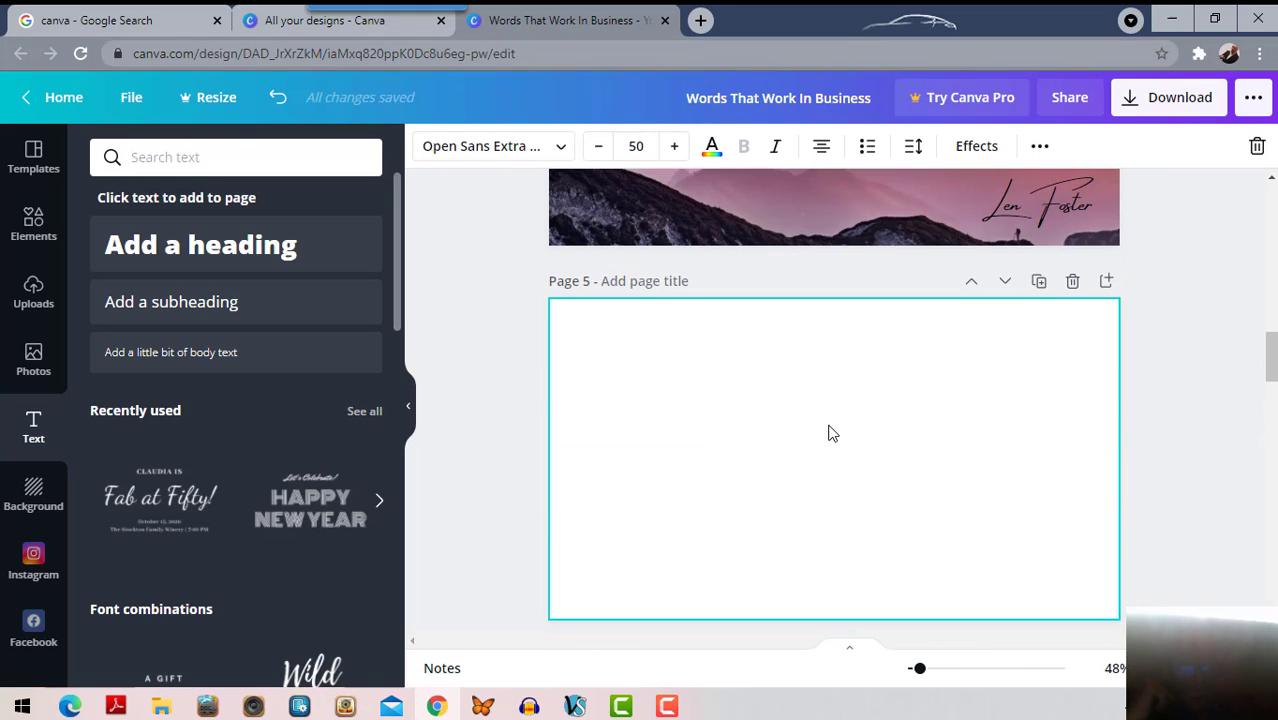
- Browse the trending stock photos and search the photo library for "money"
left_click(33, 358)
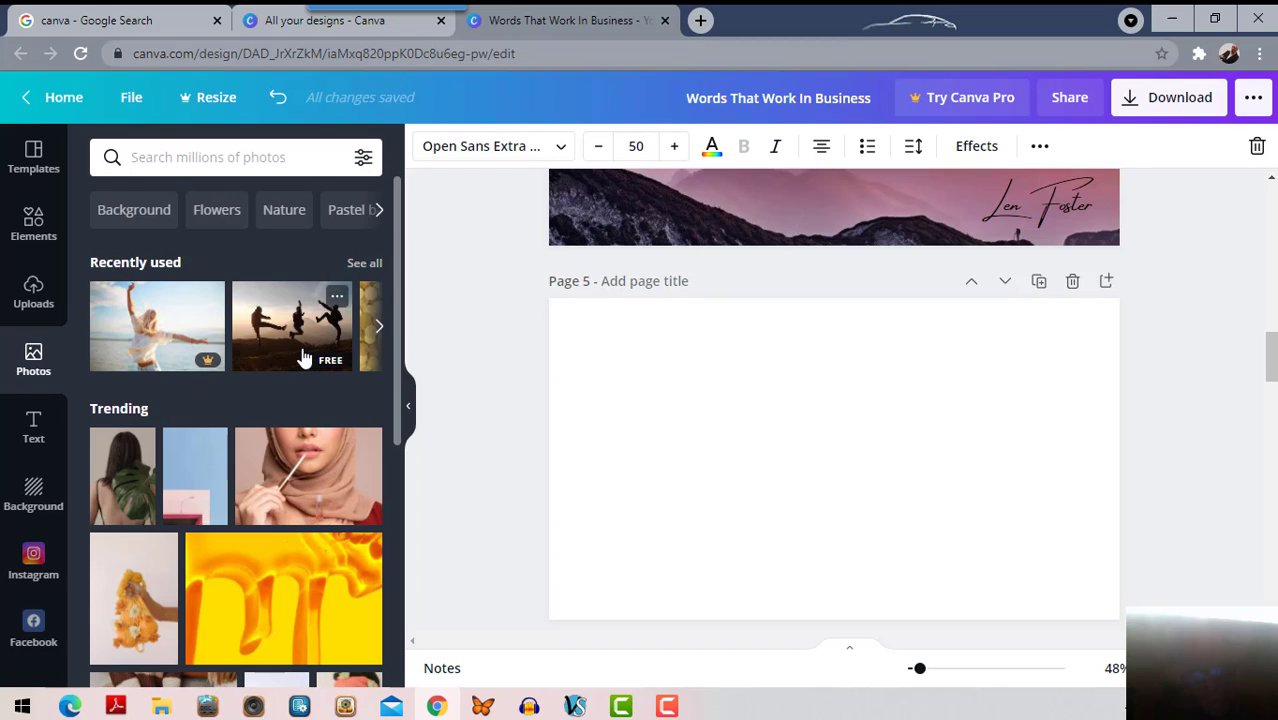
scroll(285, 510, "down", 4)
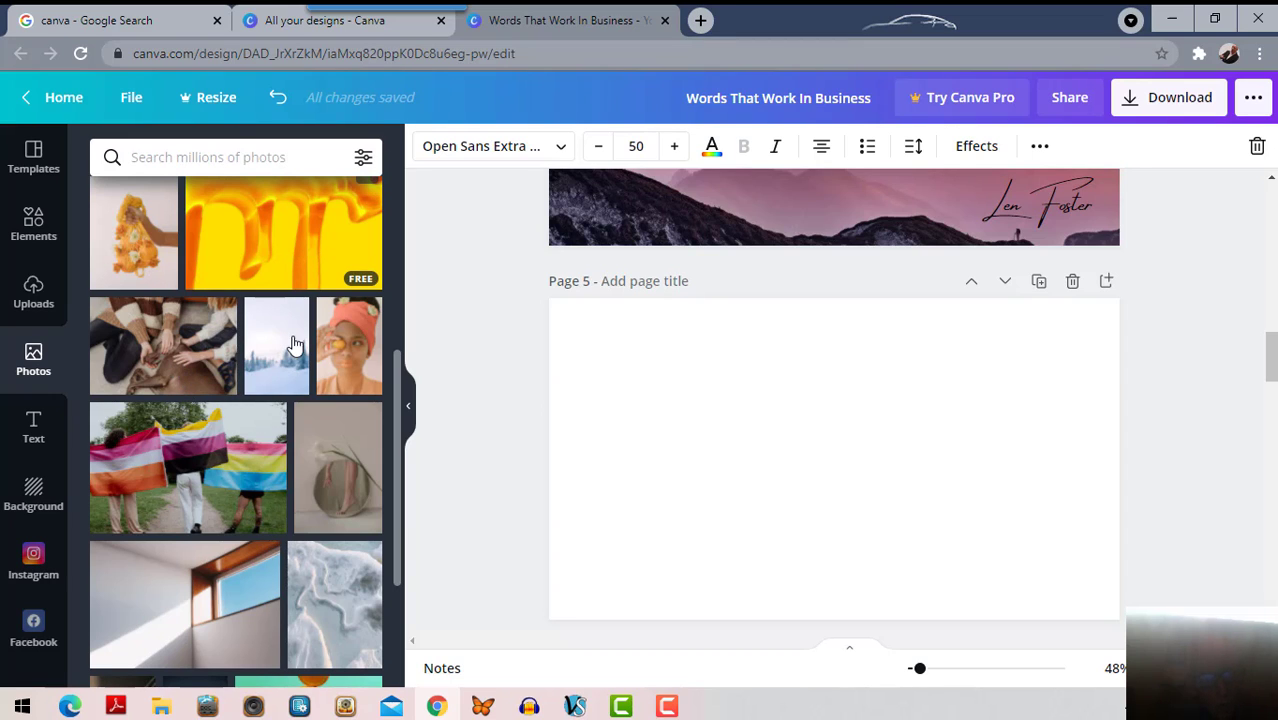
scroll(267, 488, "down", 1)
scroll(267, 488, "down", 10)
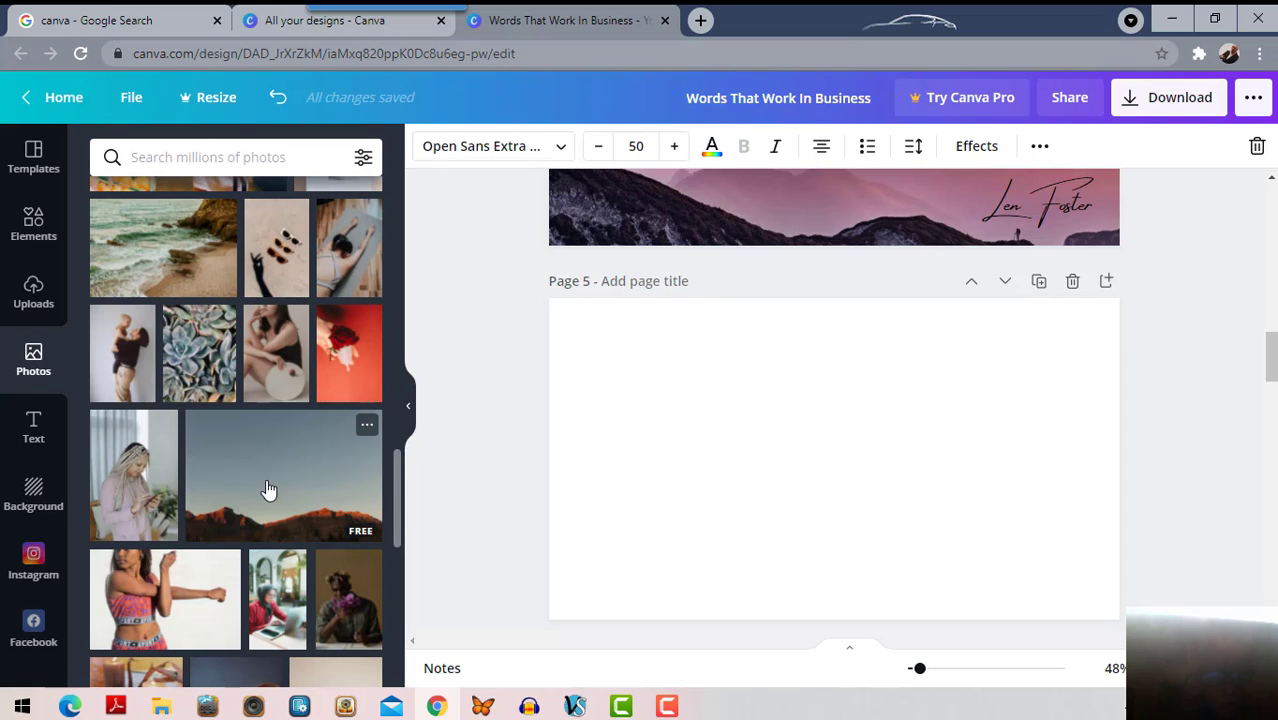
scroll(267, 485, "down", 6)
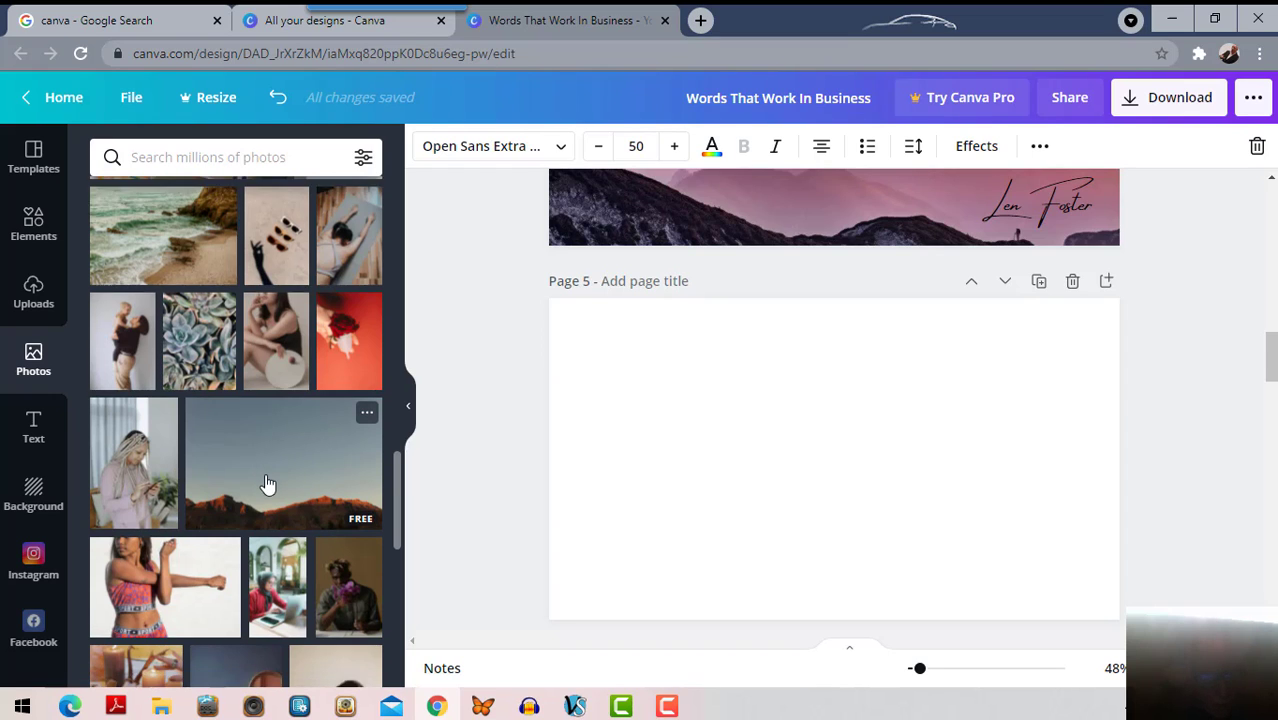
left_click(195, 157)
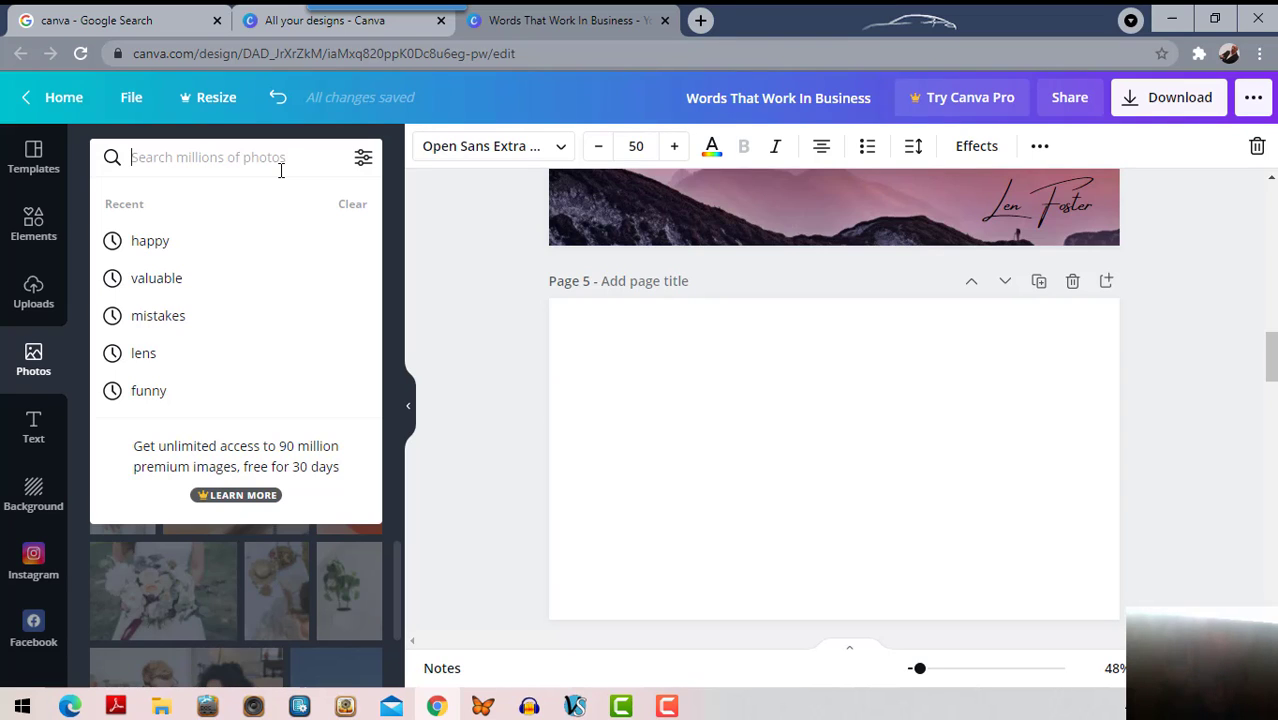
type("mone")
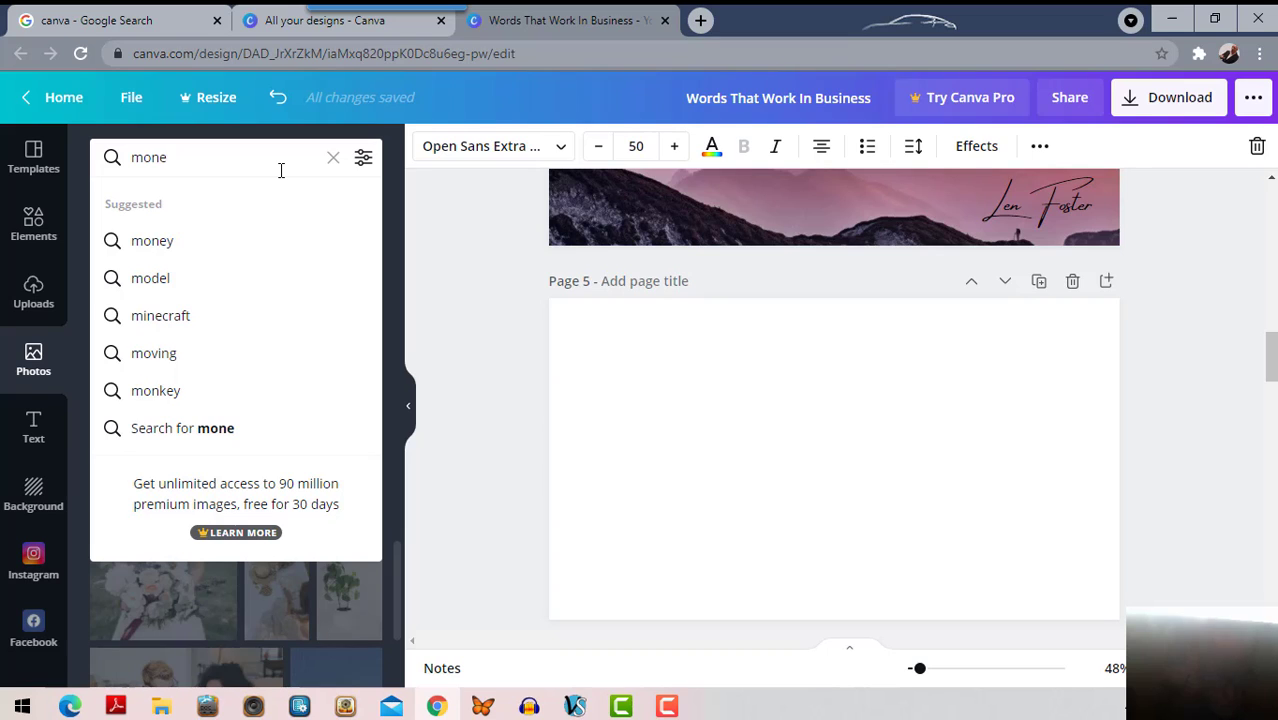
type("y")
key("Return")
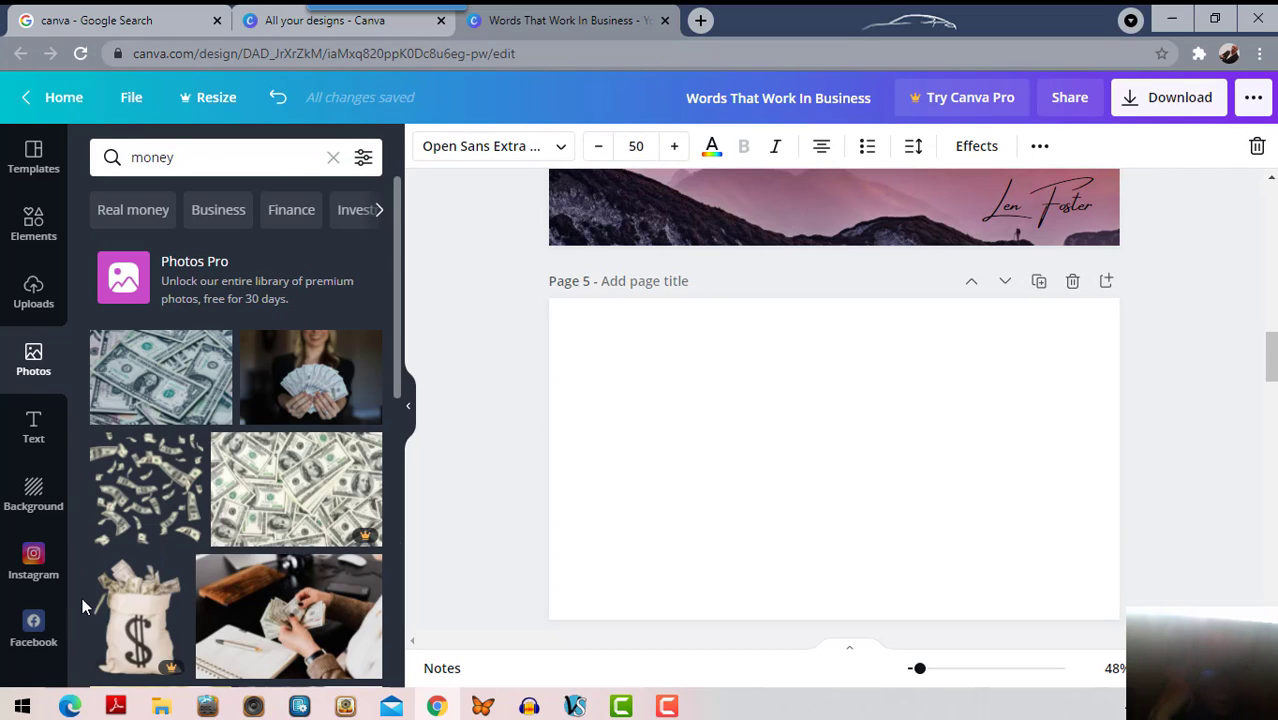
- Add the premium photo of a hand with glowing dollar signs to page 5 and enlarge it to cover the page
scroll(232, 585, "down", 1)
scroll(240, 578, "down", 4)
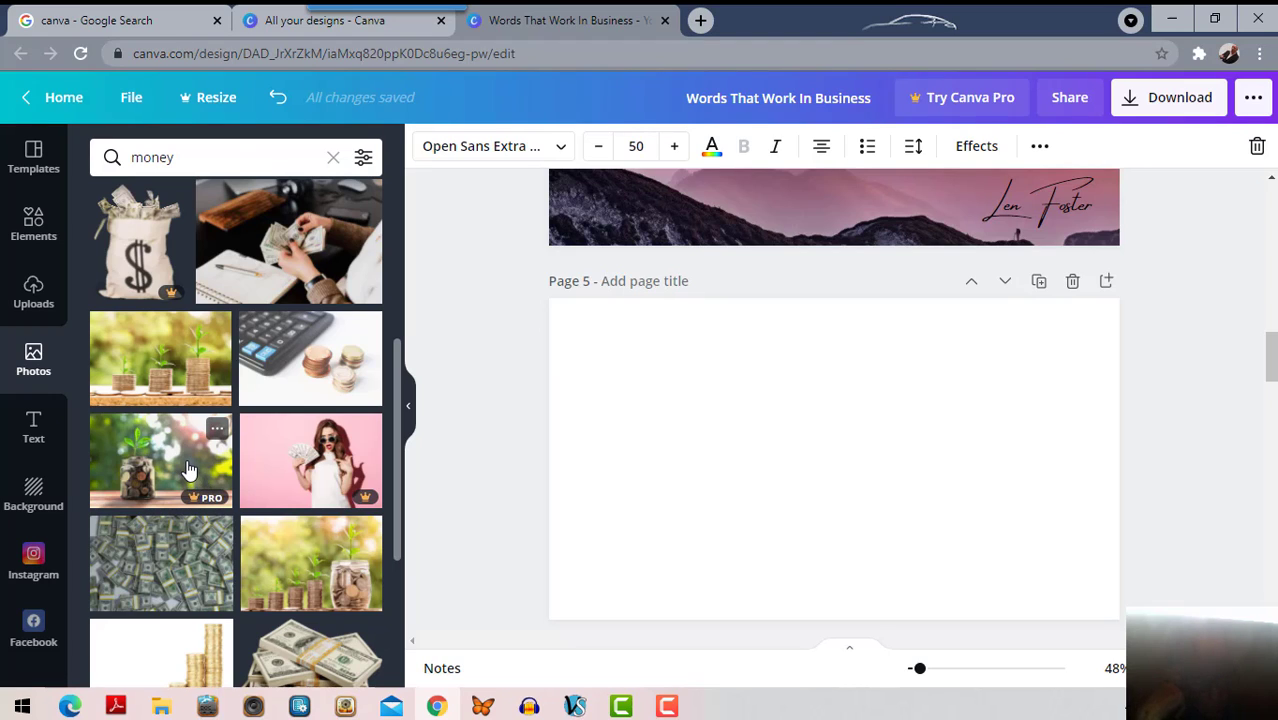
scroll(193, 484, "down", 6)
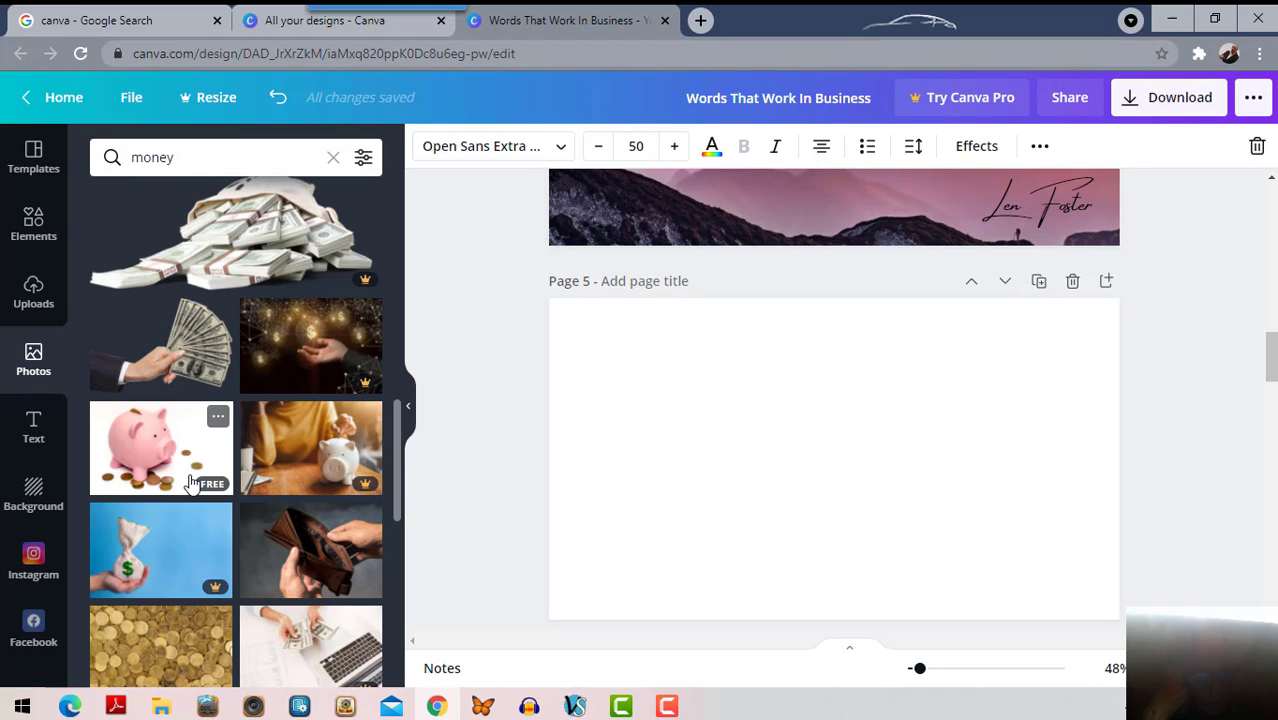
left_click(312, 350)
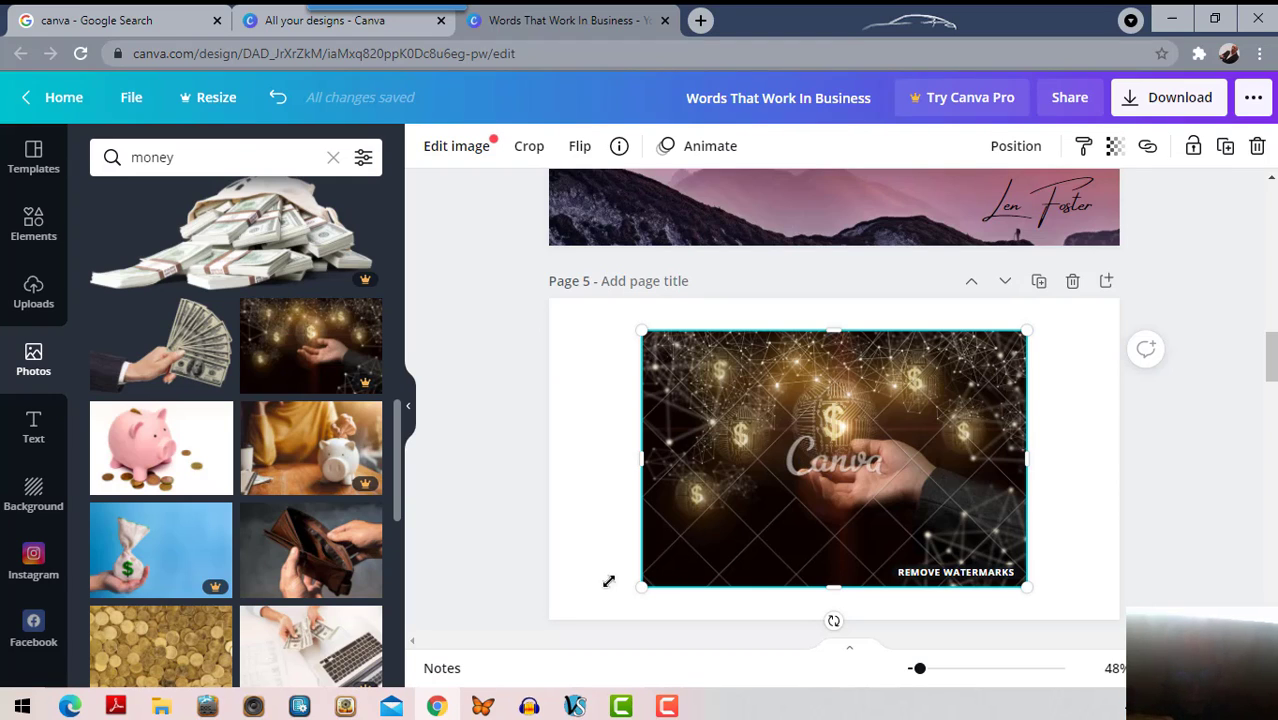
left_click_drag(641, 587, 642, 585)
left_click_drag(625, 328, 584, 306)
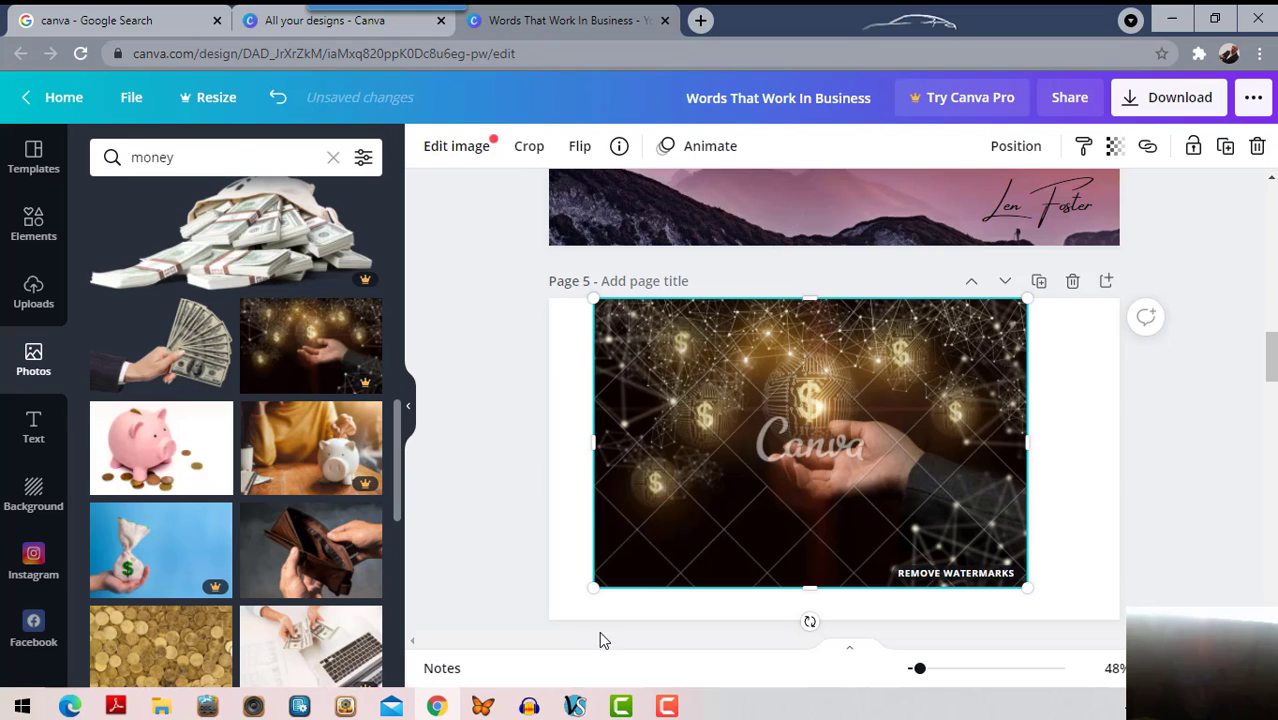
left_click_drag(595, 590, 547, 607)
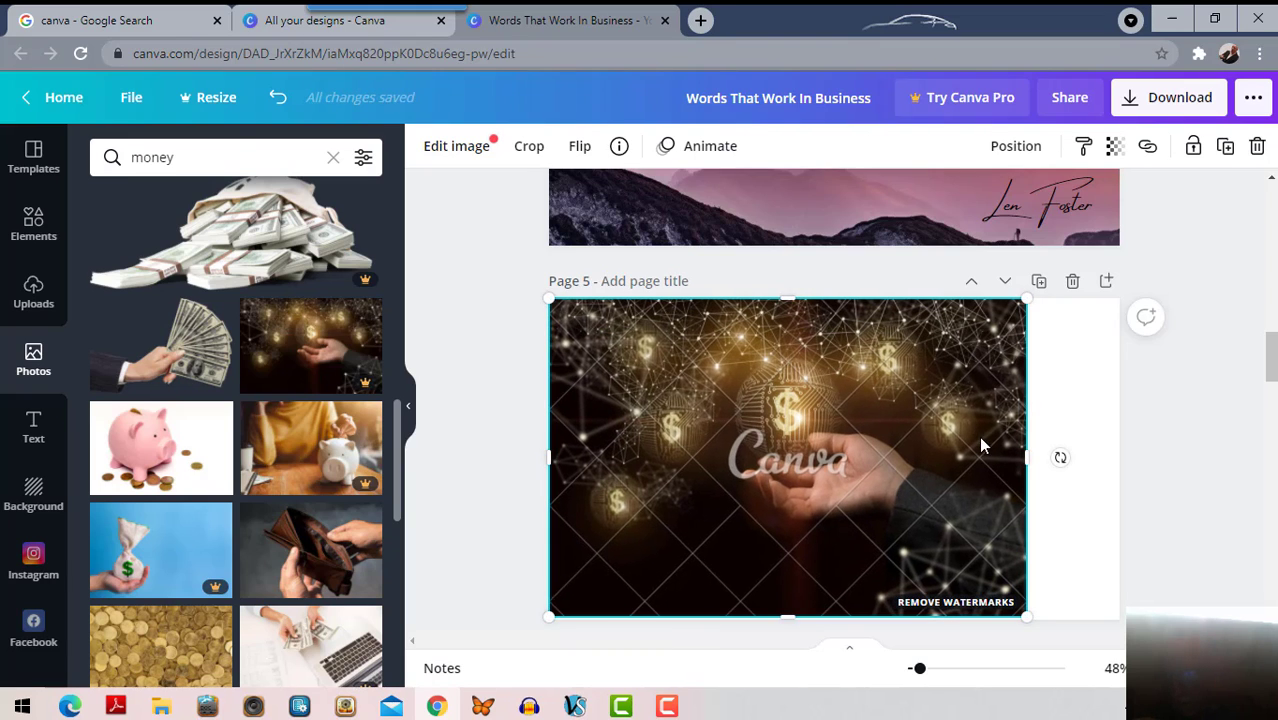
left_click_drag(1050, 455, 1130, 467)
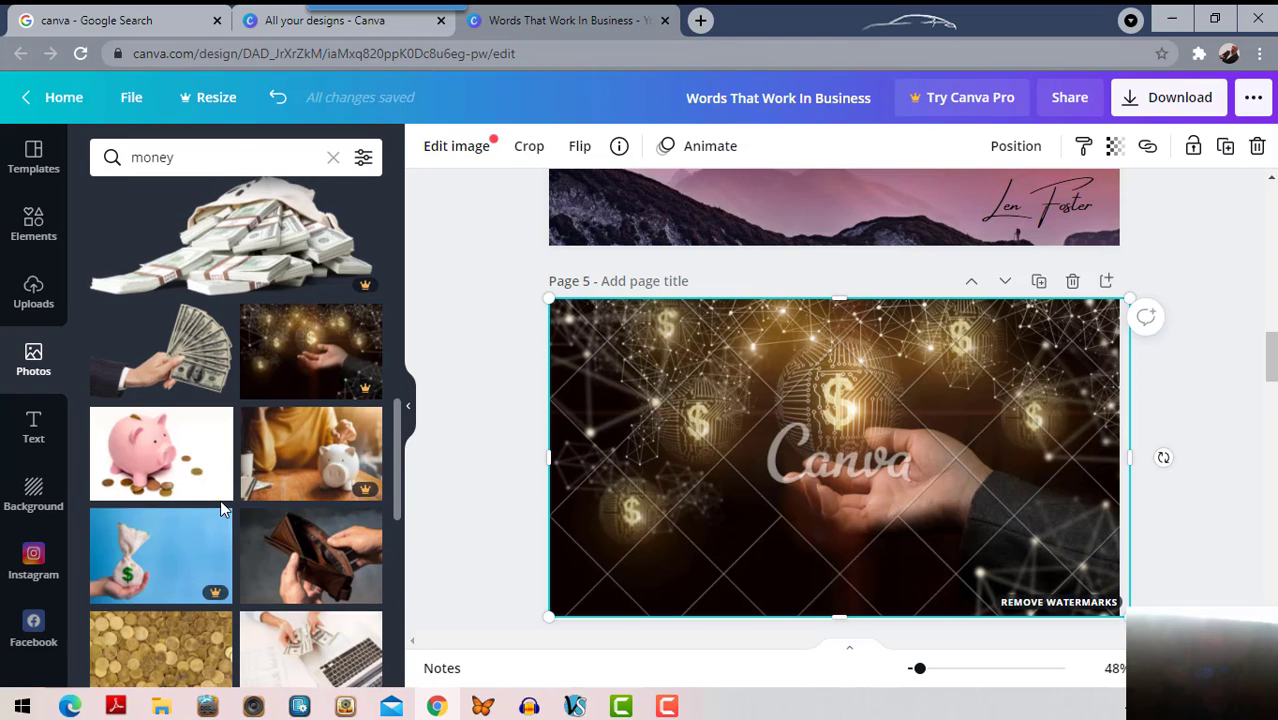
- Add the free photo of scattered dollar bills to page 5 and delete the watermarked hand photo behind it
scroll(220, 505, "up", 5)
scroll(222, 509, "up", 1)
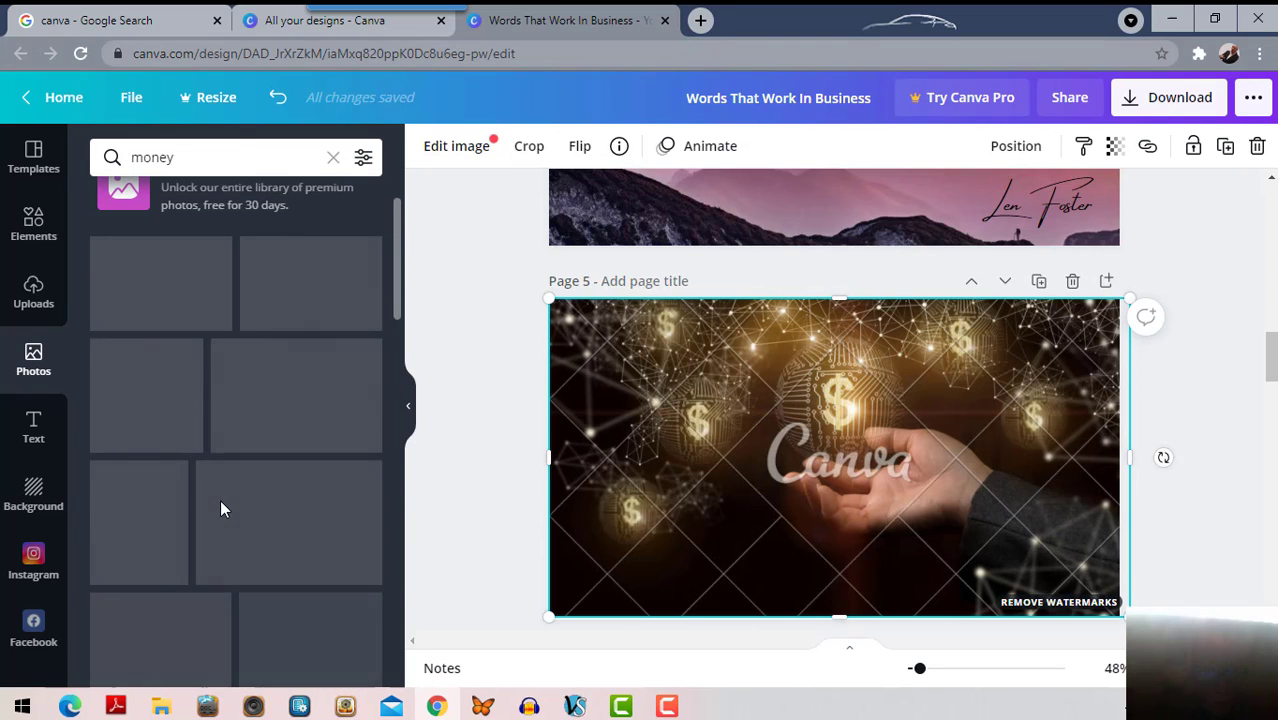
scroll(224, 505, "up", 2)
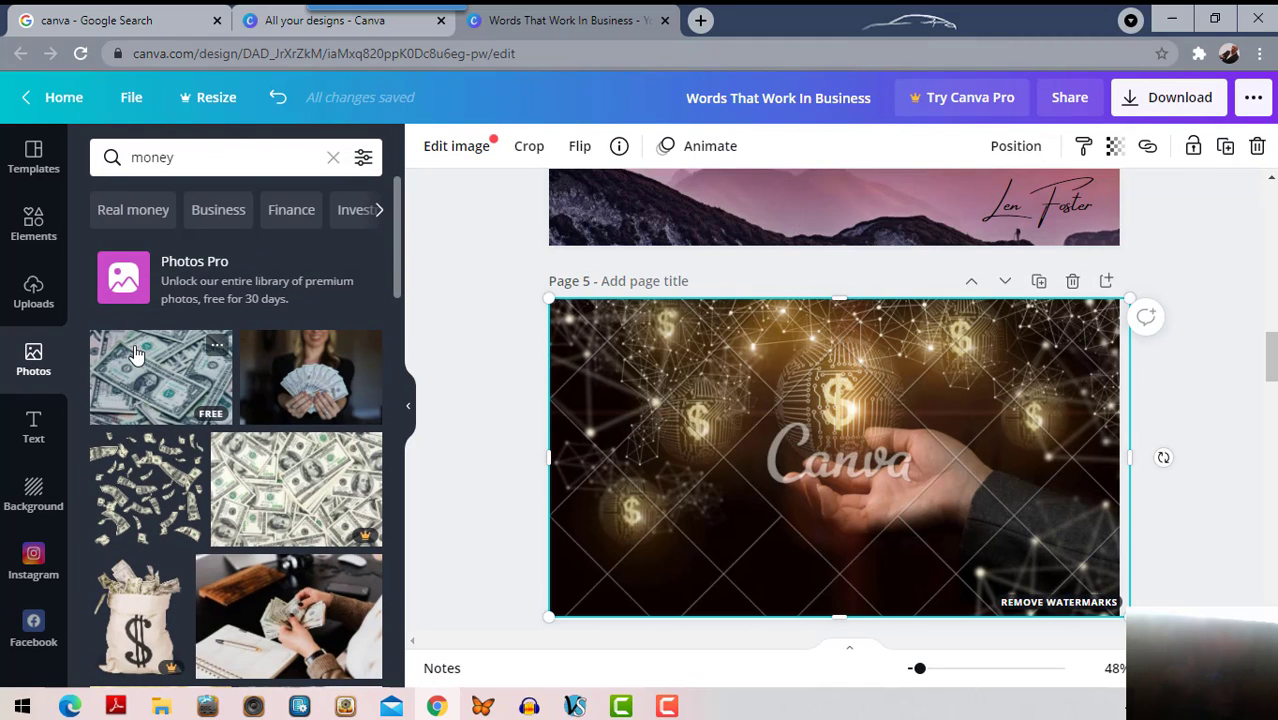
left_click_drag(147, 377, 820, 460)
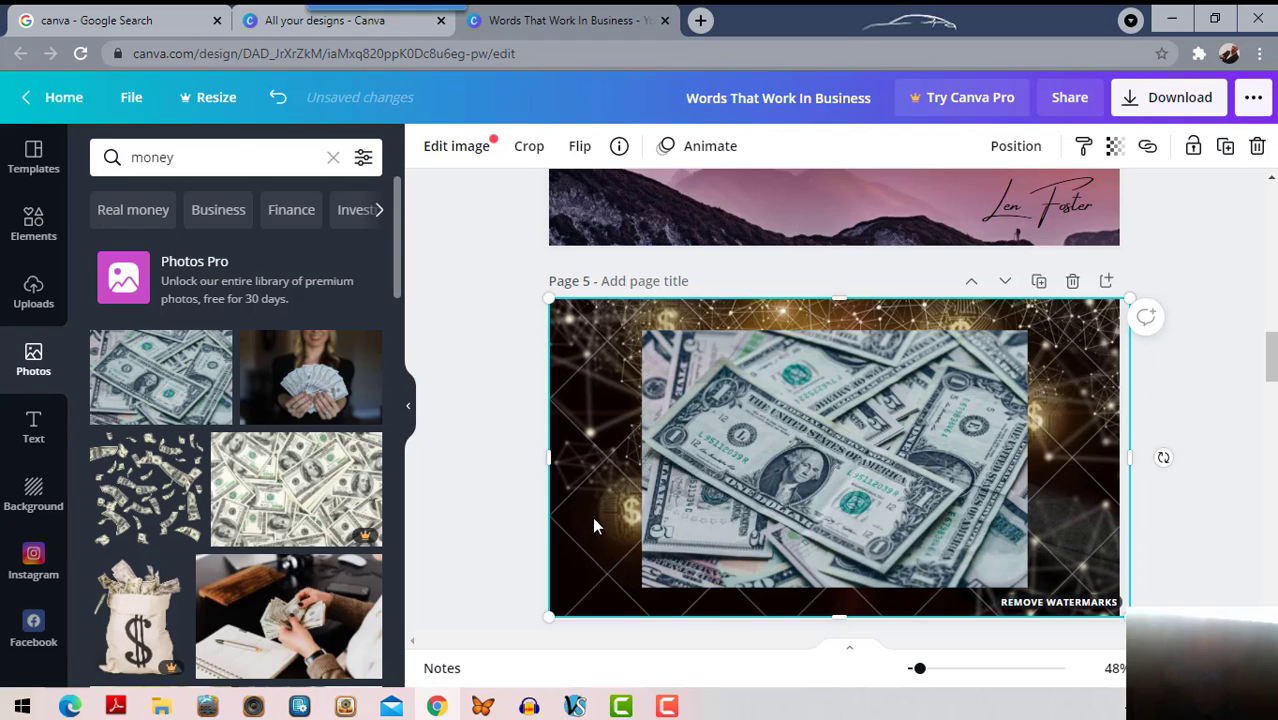
key("Delete")
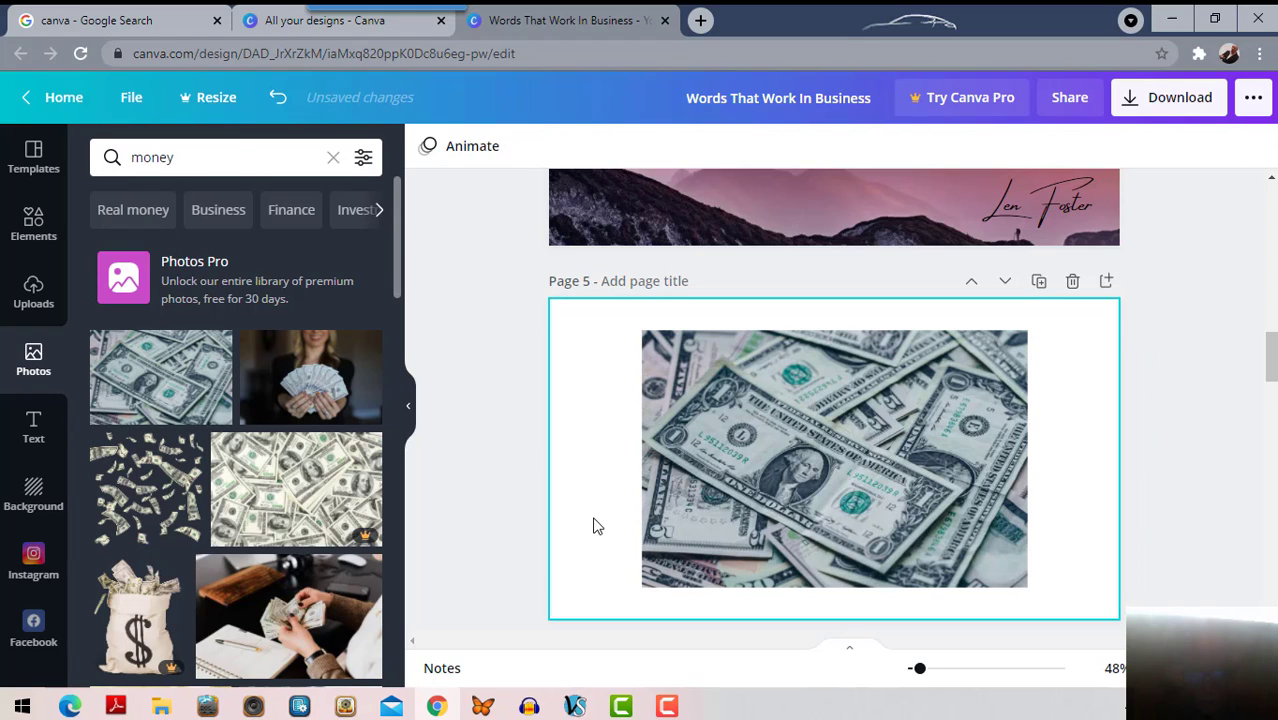
- Stretch the dollar bills photo to the full width of page 5 and add a placeholder heading over it
left_click(689, 338)
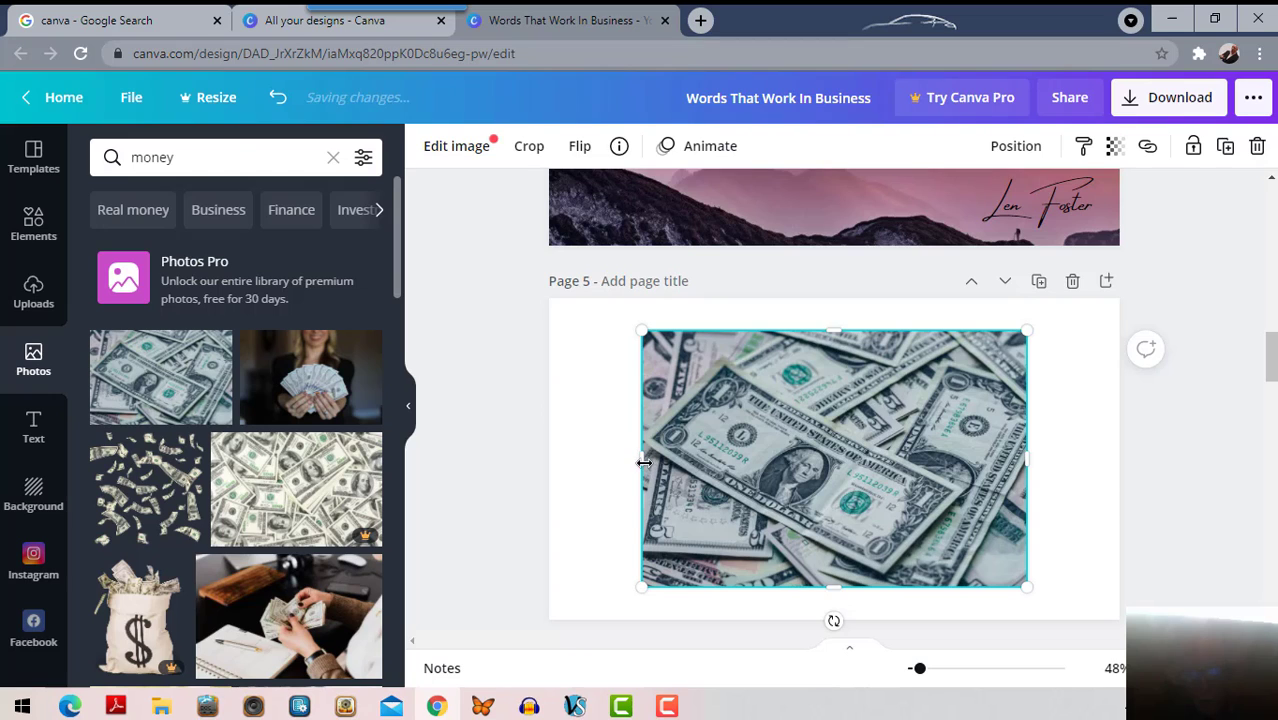
left_click_drag(636, 459, 555, 457)
left_click_drag(1025, 463, 1119, 463)
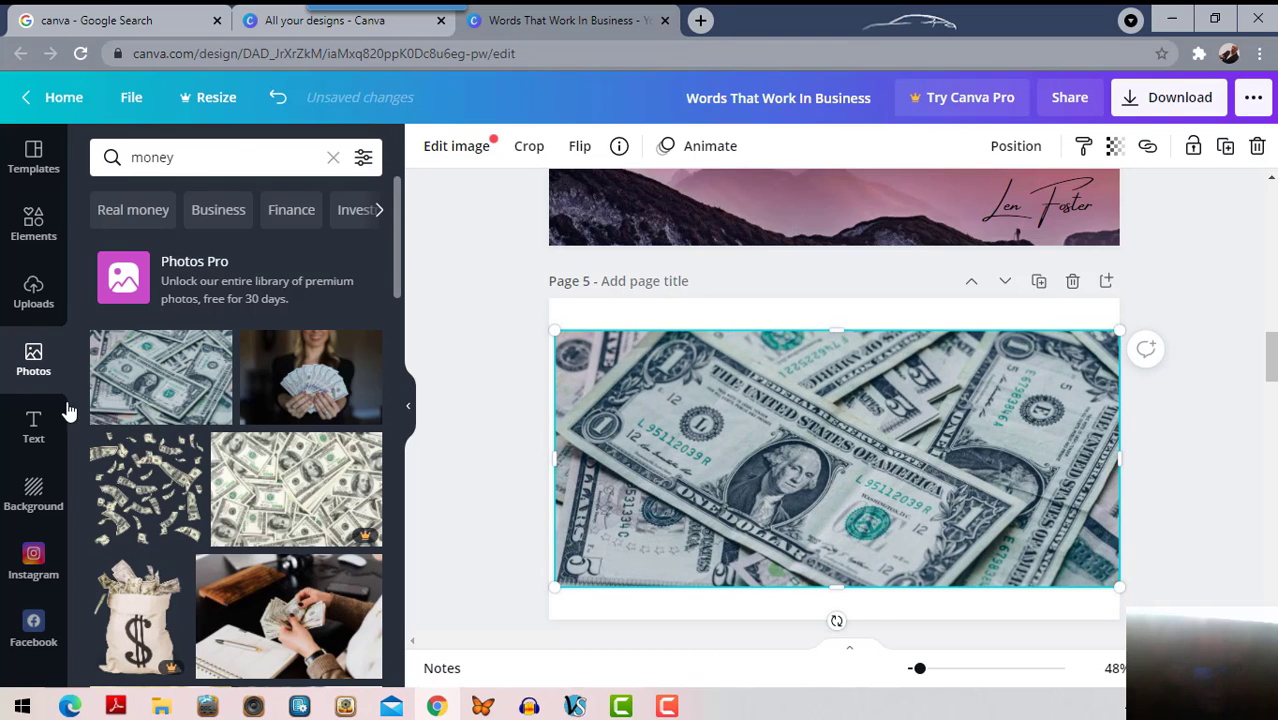
left_click(33, 428)
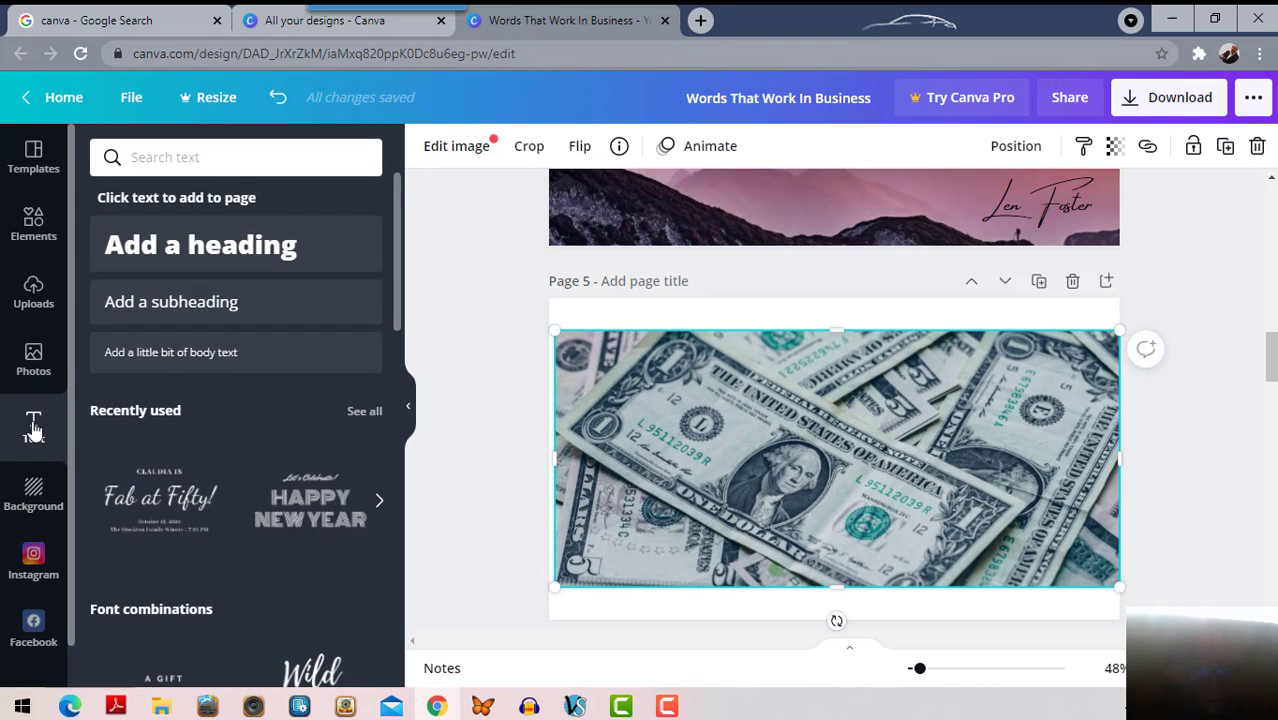
left_click(200, 248)
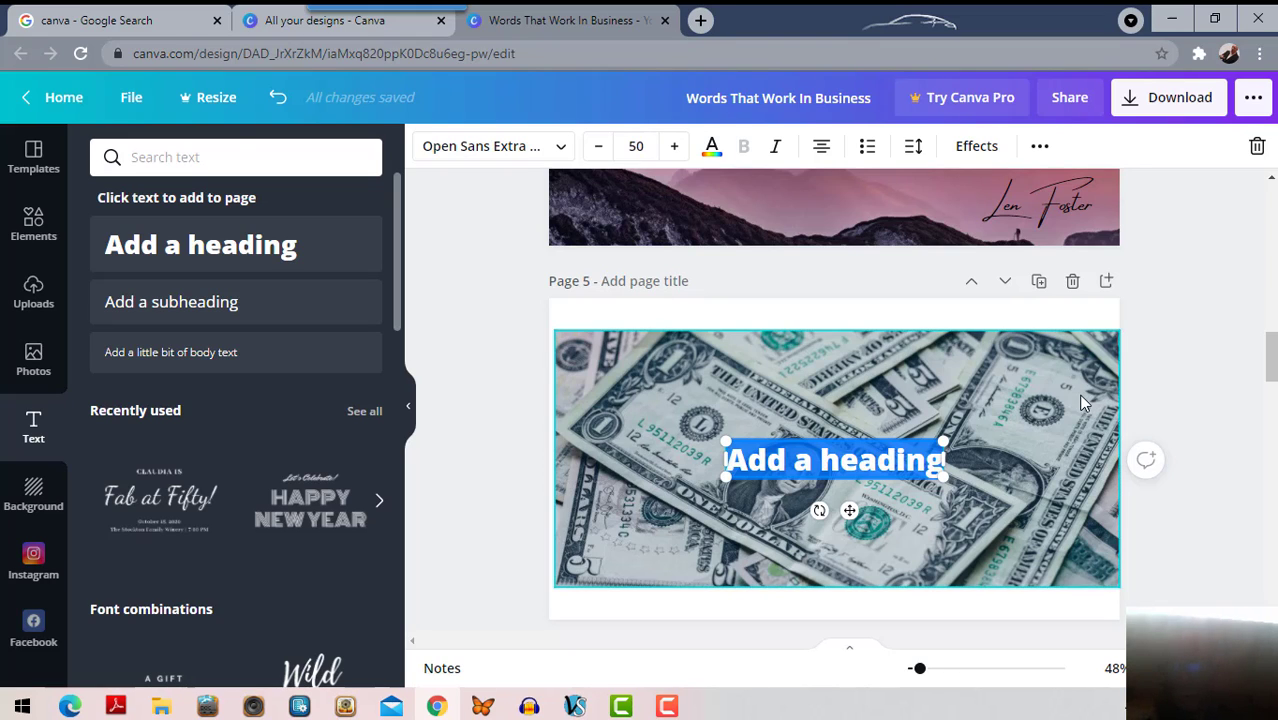
- Open the download settings for the design and set the file type to JPG
scroll(1083, 401, "up", 1)
scroll(1080, 400, "up", 3)
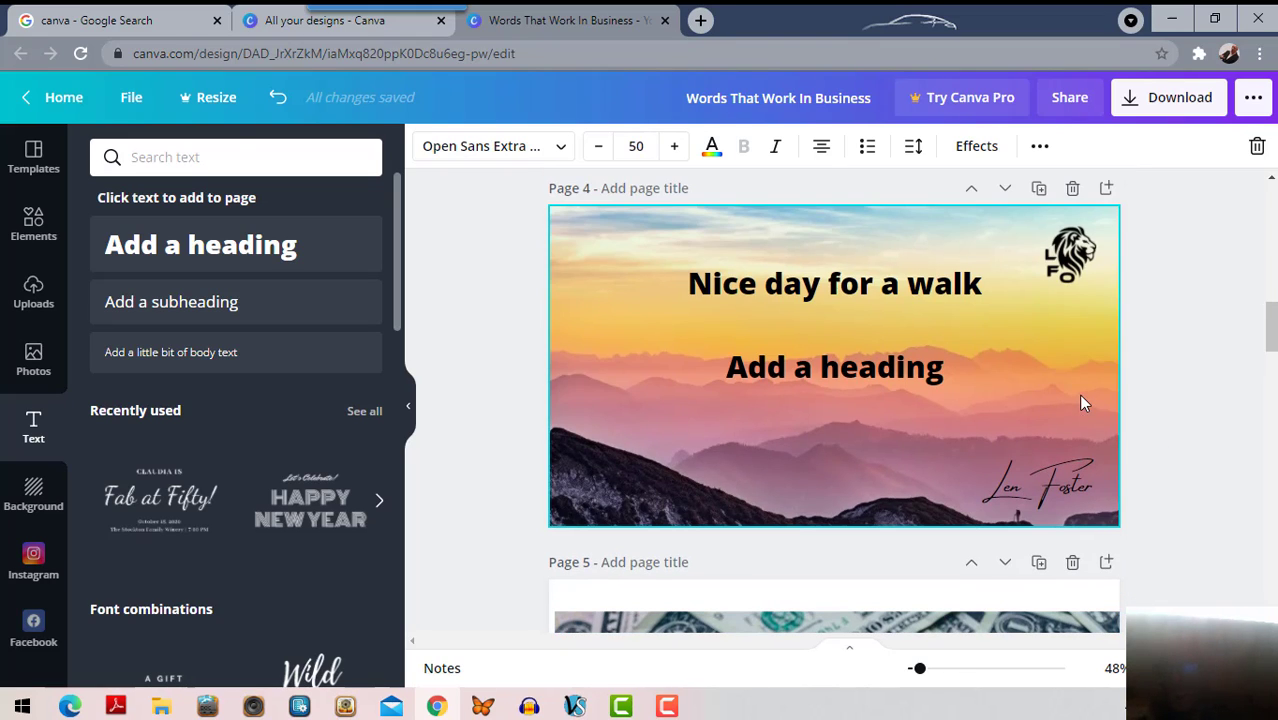
left_click(1131, 105)
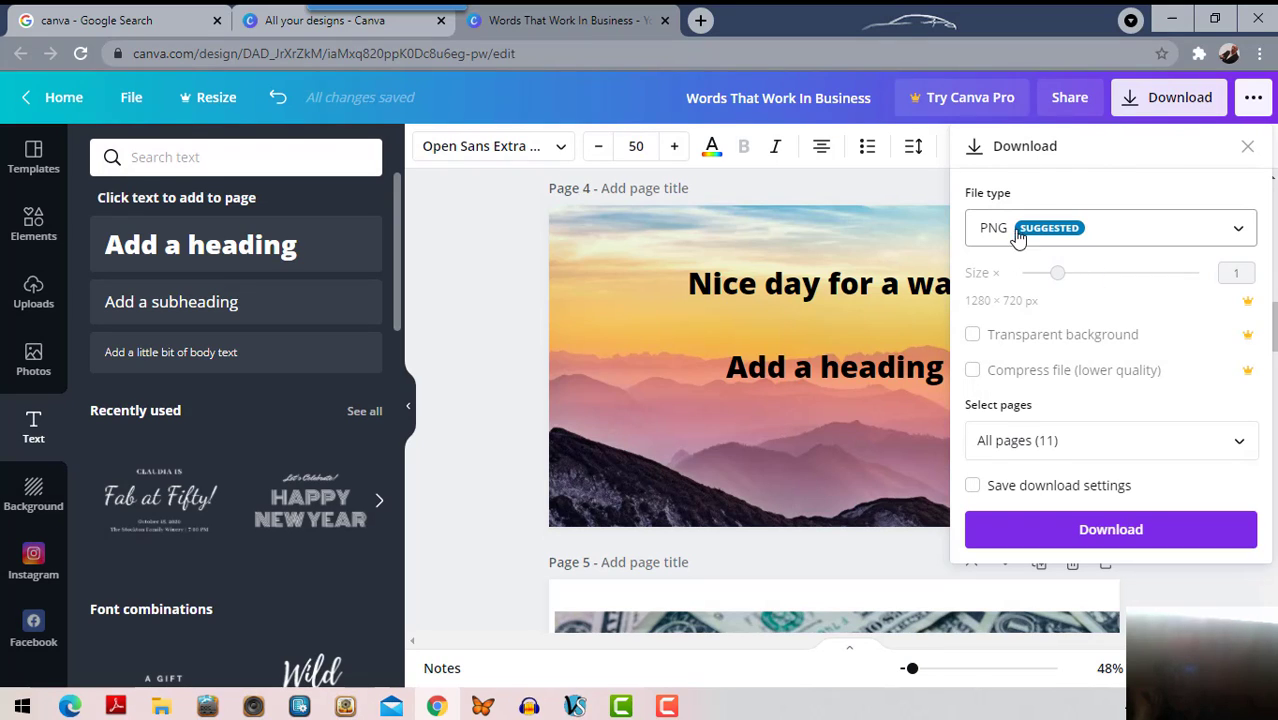
left_click(1239, 238)
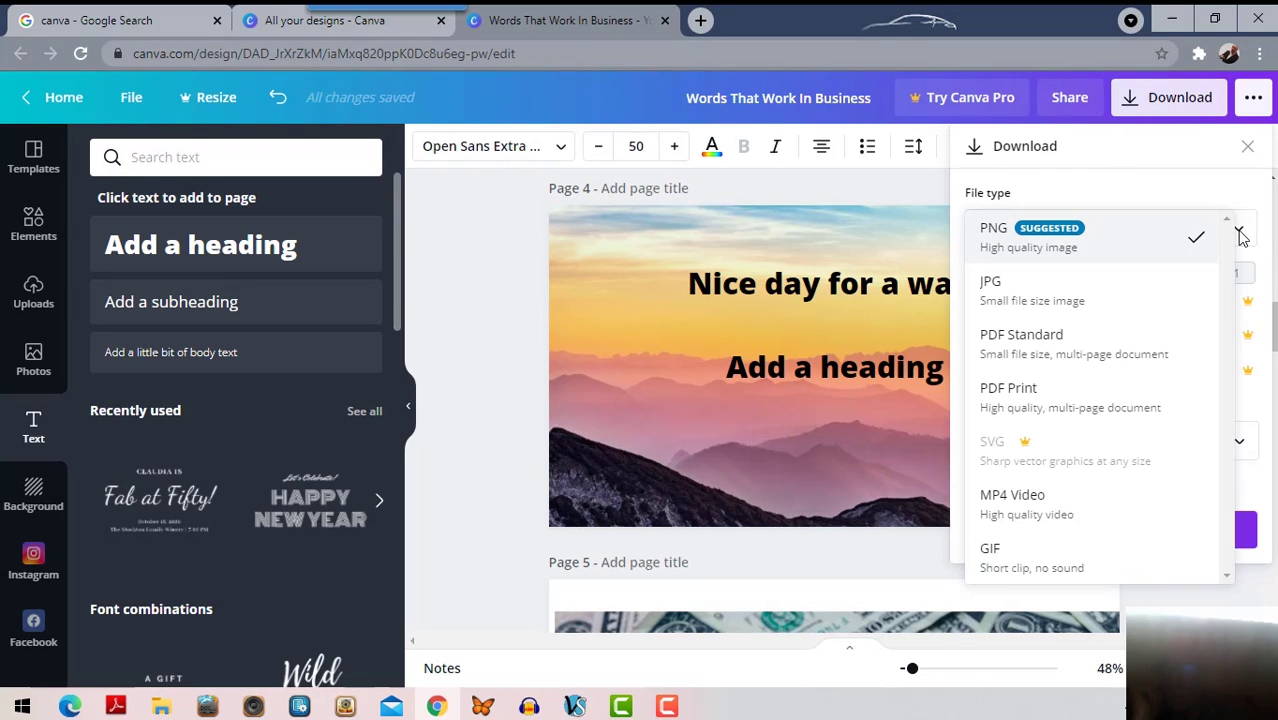
left_click(1045, 292)
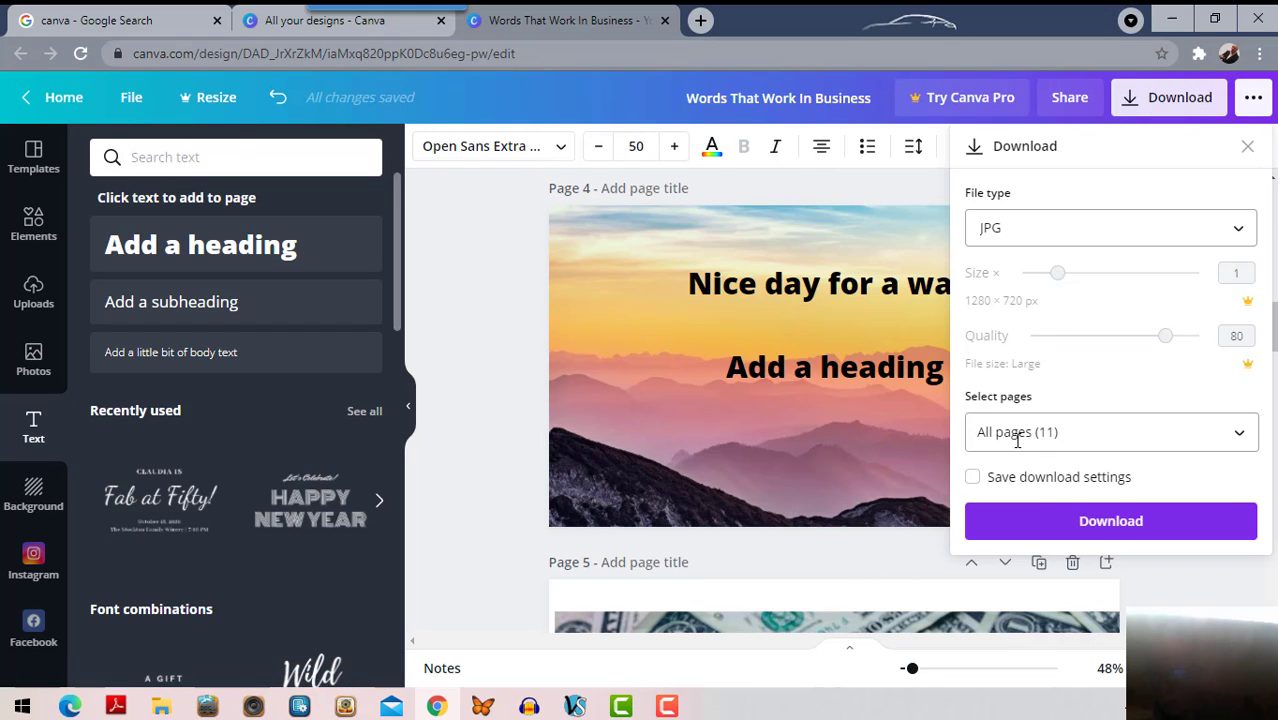
- Limit the download to page 4 only, download it as a JPG and dismiss the Canva Pro offer
left_click(1238, 440)
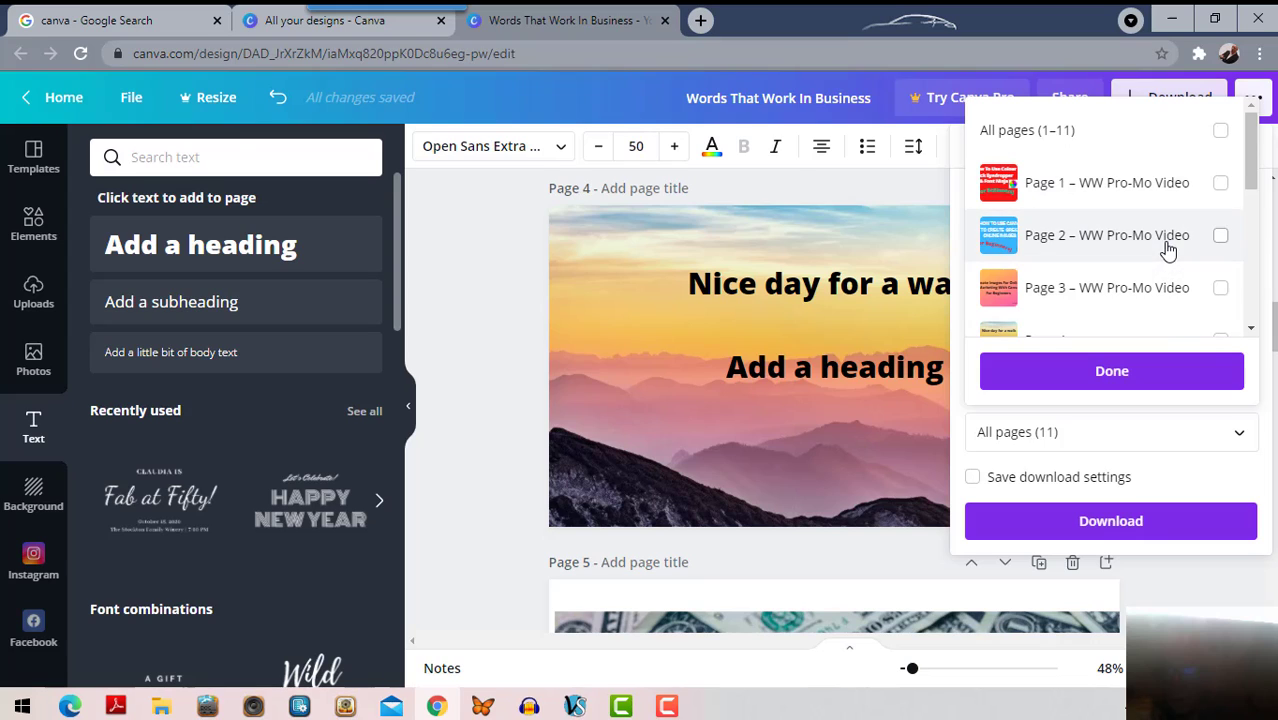
scroll(1027, 300, "down", 2)
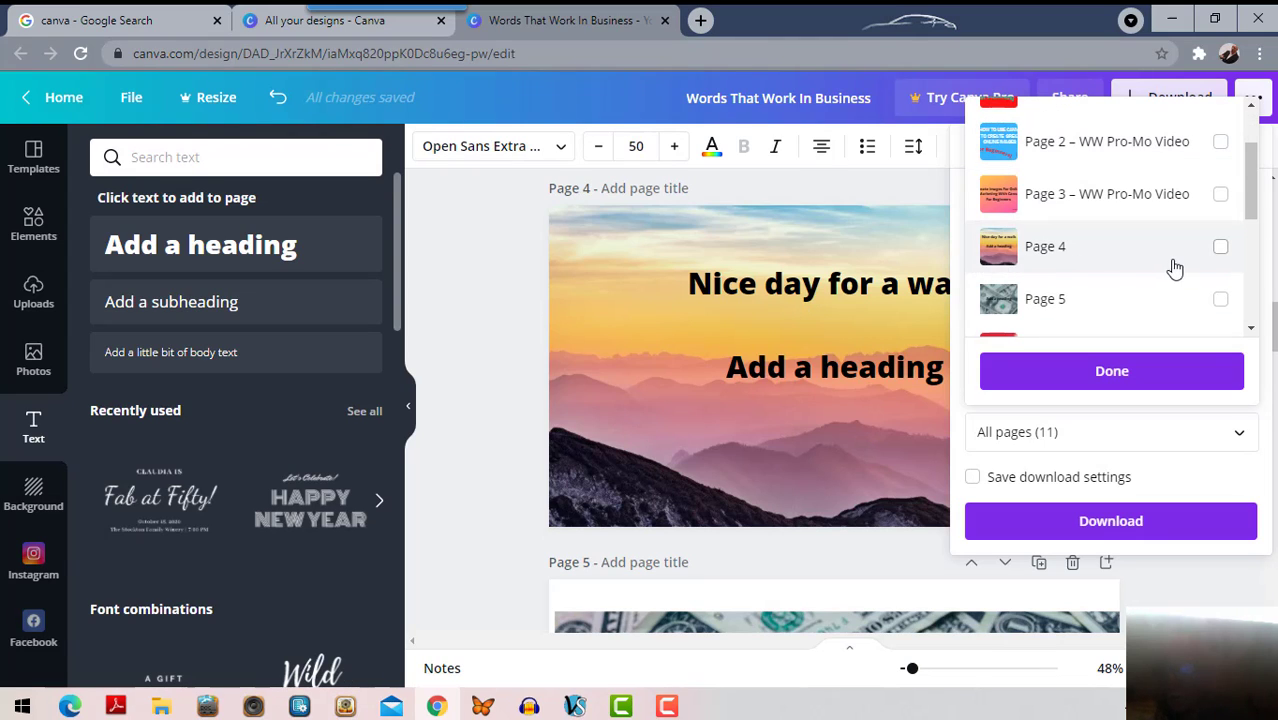
left_click(1221, 248)
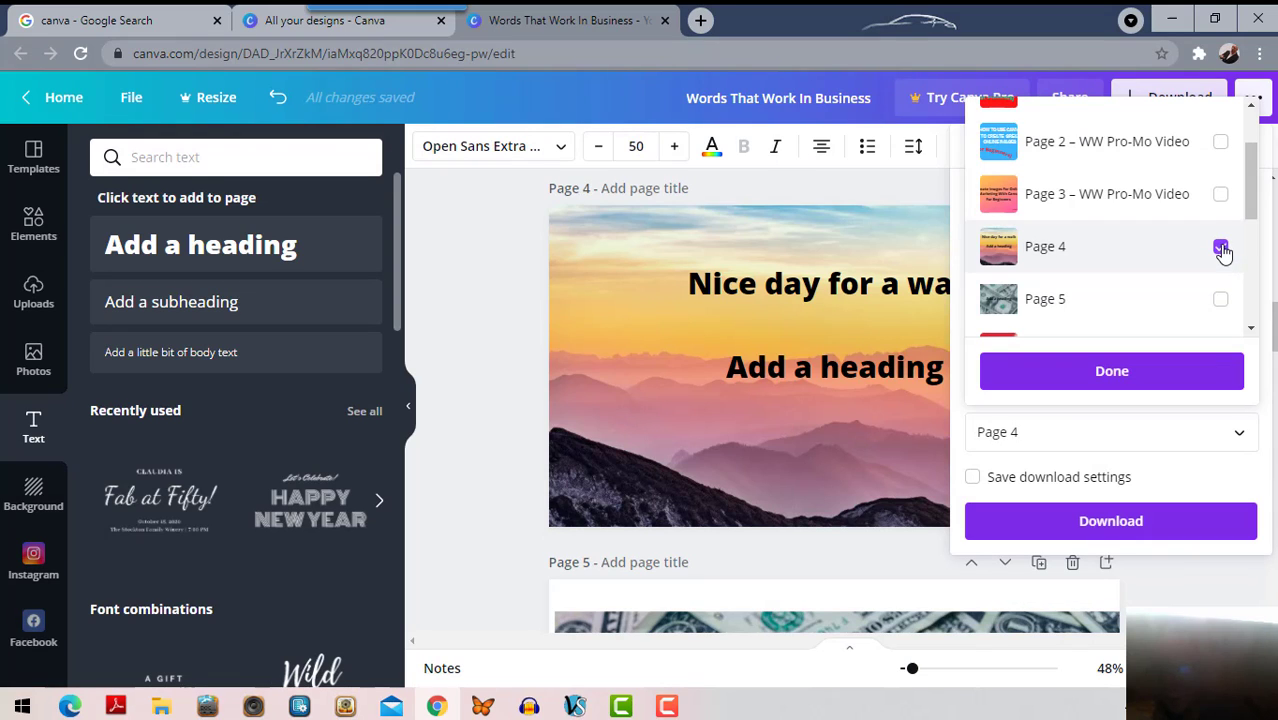
left_click(1112, 372)
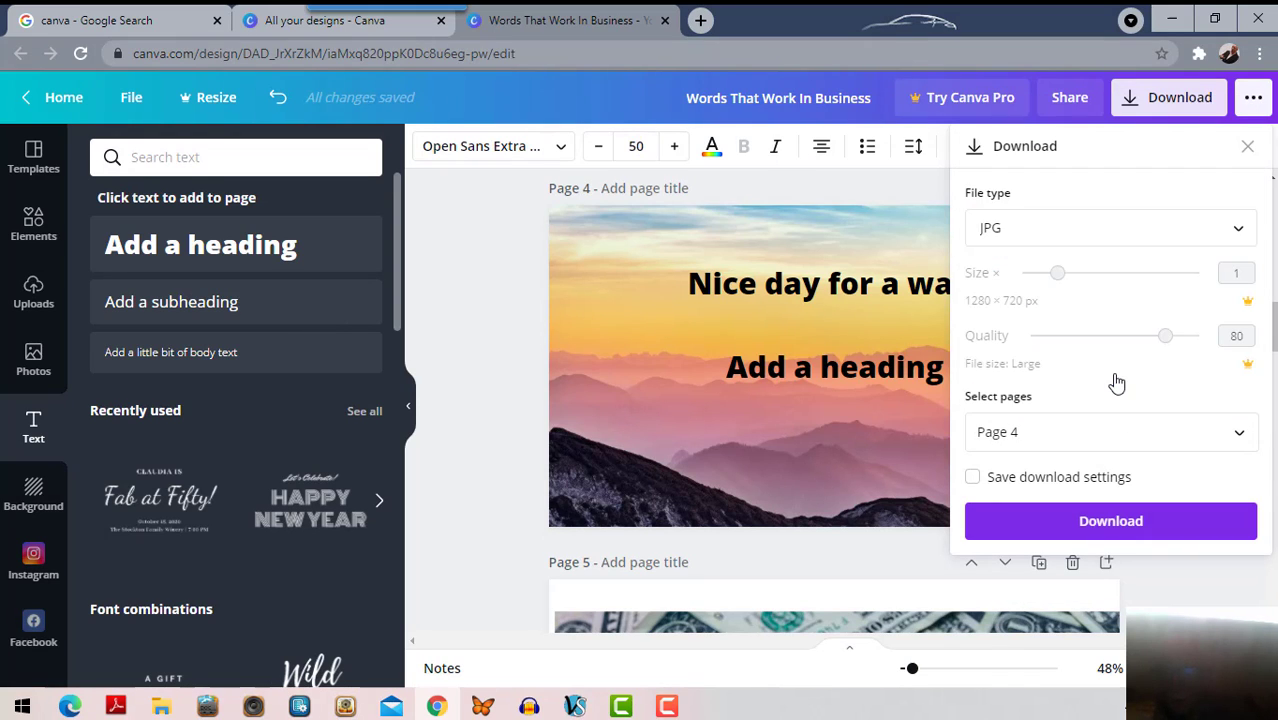
left_click(1116, 535)
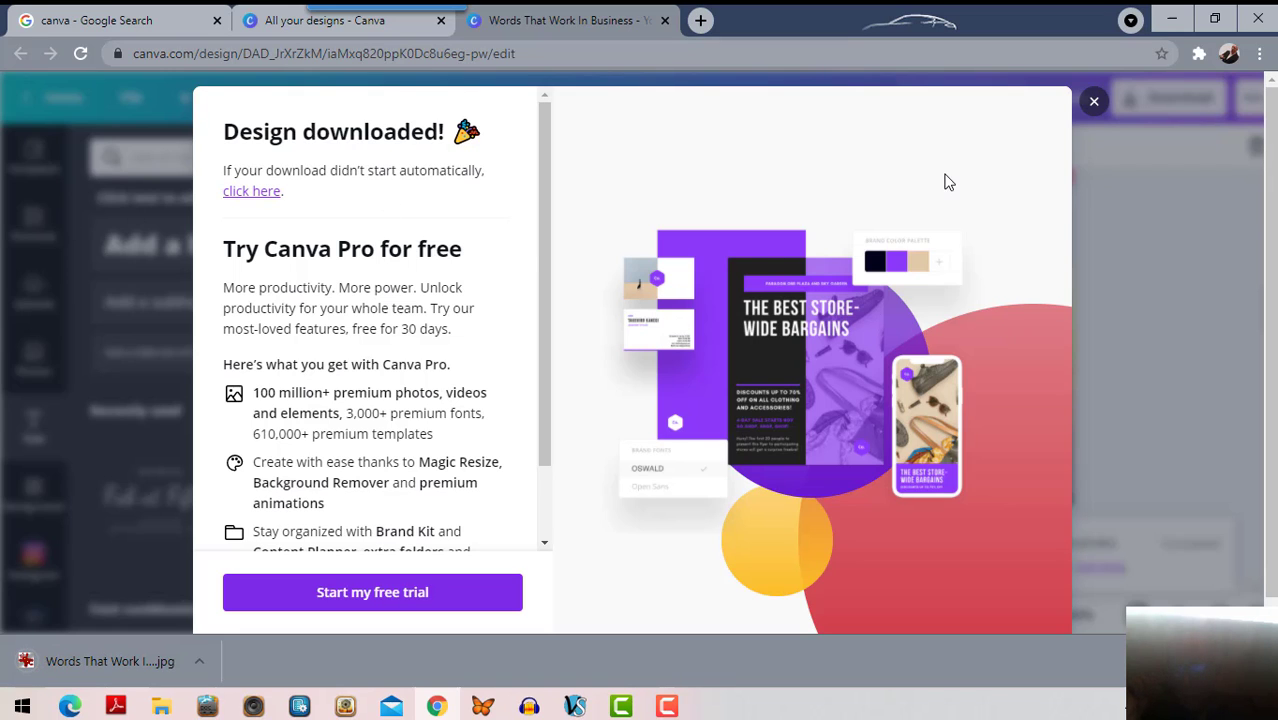
left_click(1094, 104)
- Shrink the browser window, move it aside and place the downloaded page 4 JPG in a free spot on the desktop
left_click(1216, 20)
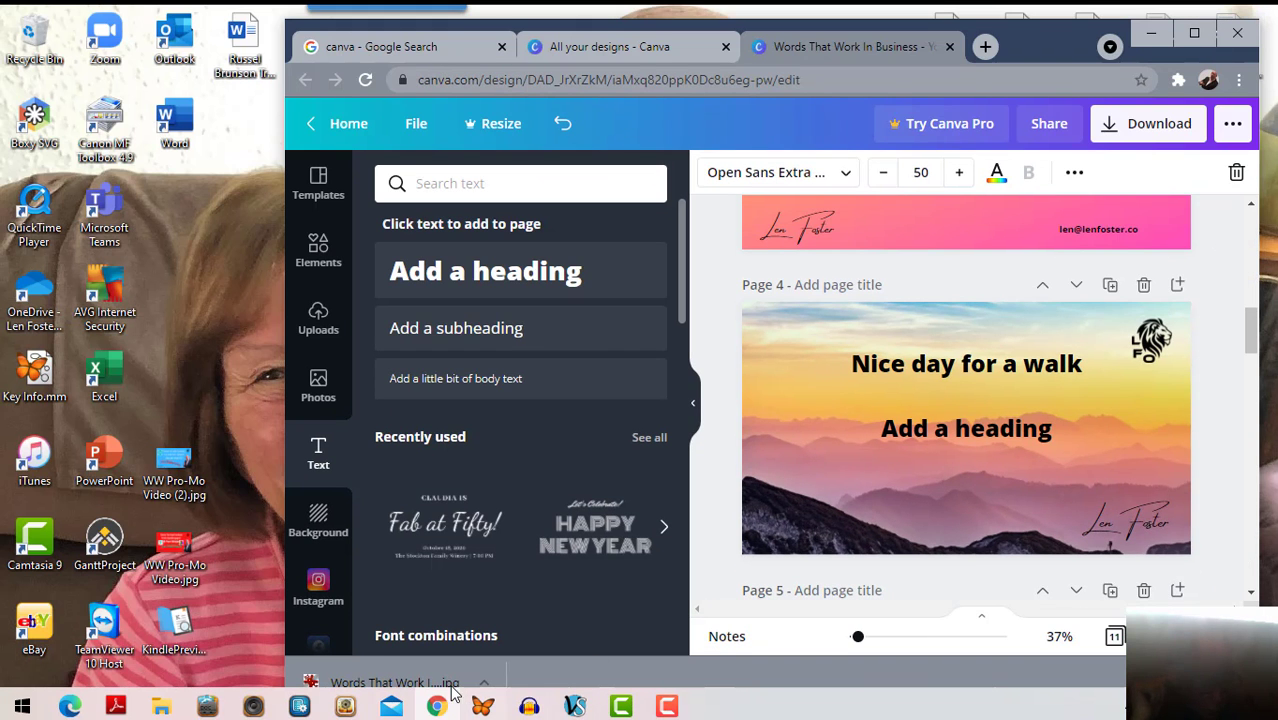
left_click_drag(1017, 40, 1220, 26)
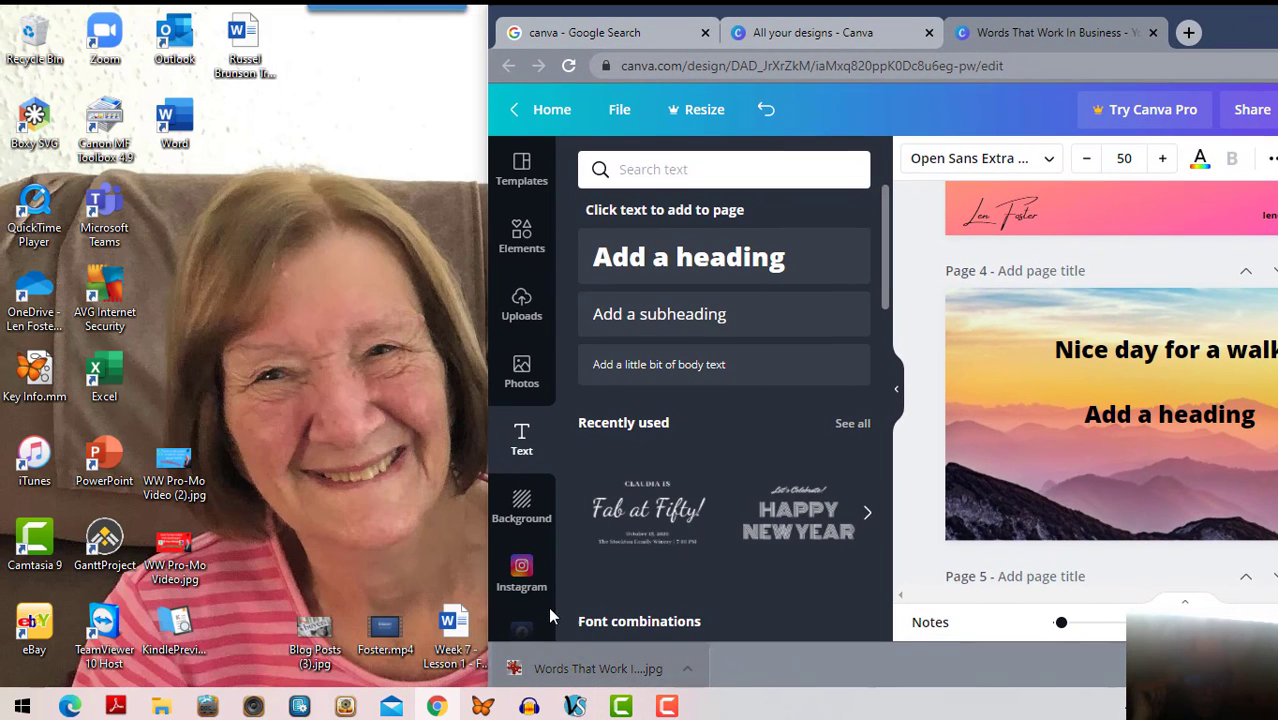
left_click_drag(549, 615, 378, 83)
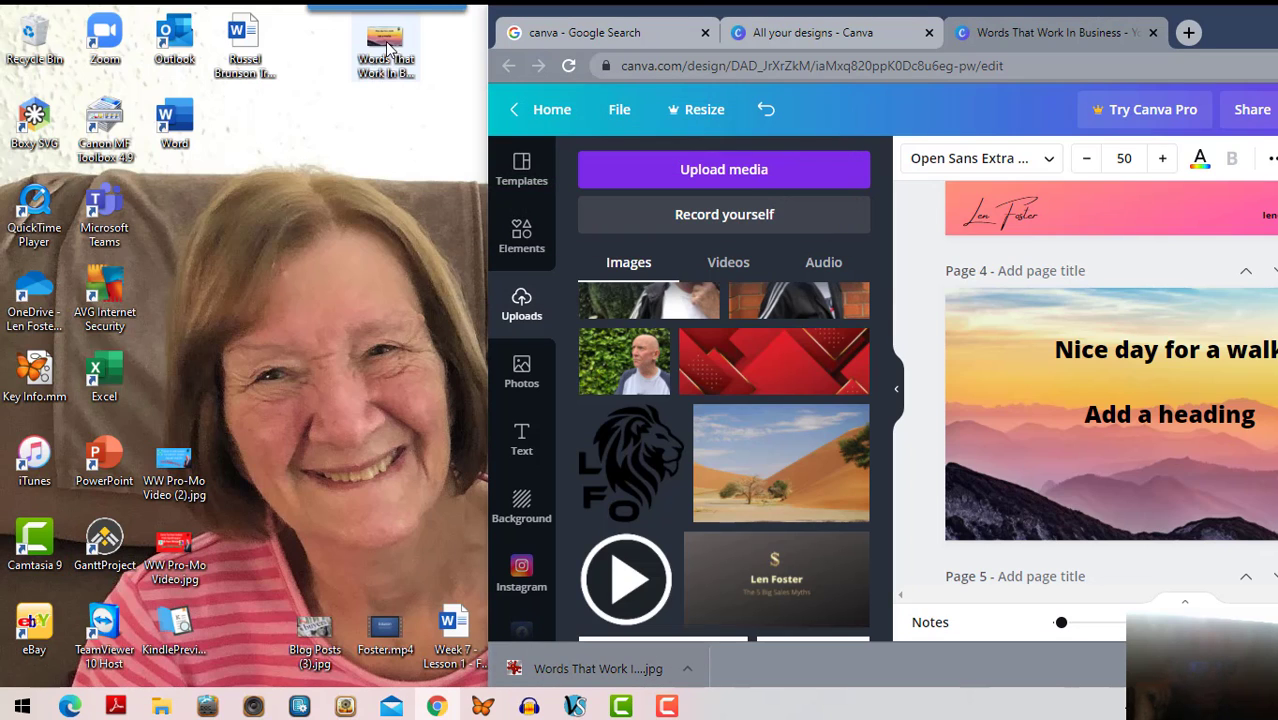
left_click_drag(386, 40, 310, 133)
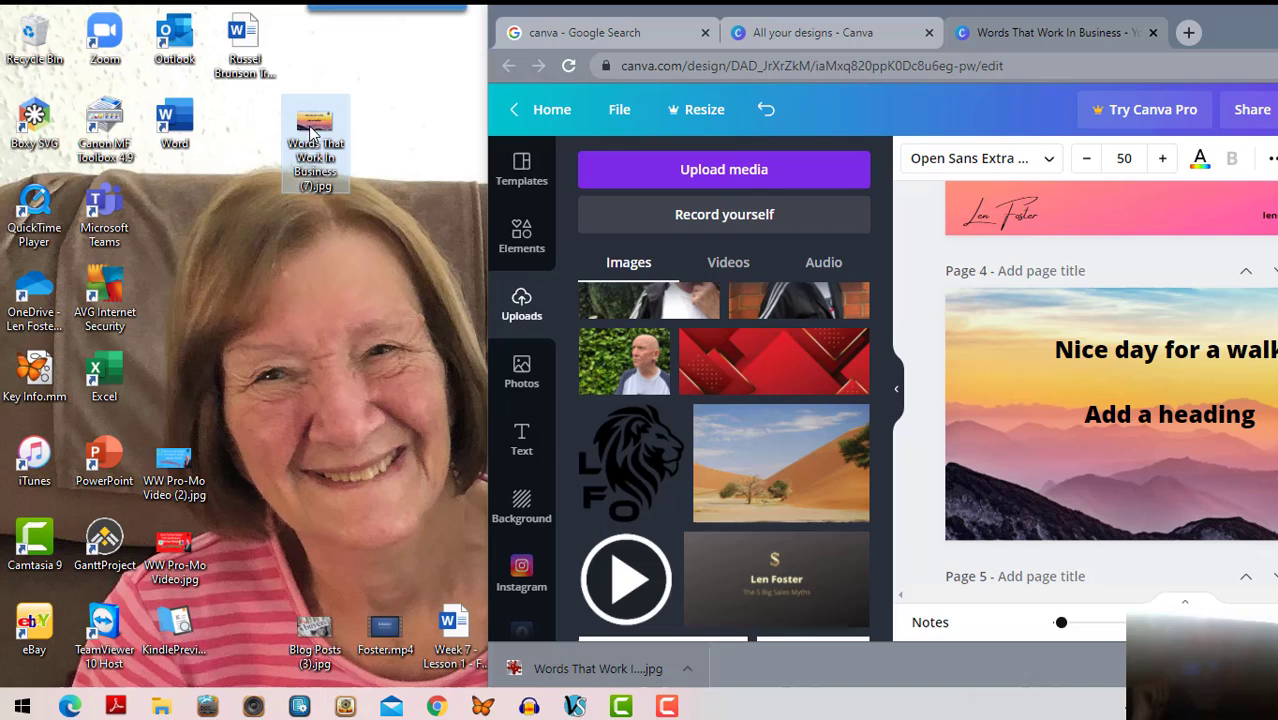
- View the desktop image WW Pro-Mo Video (2).jpg in IrfanView and close the viewer
left_click(176, 461)
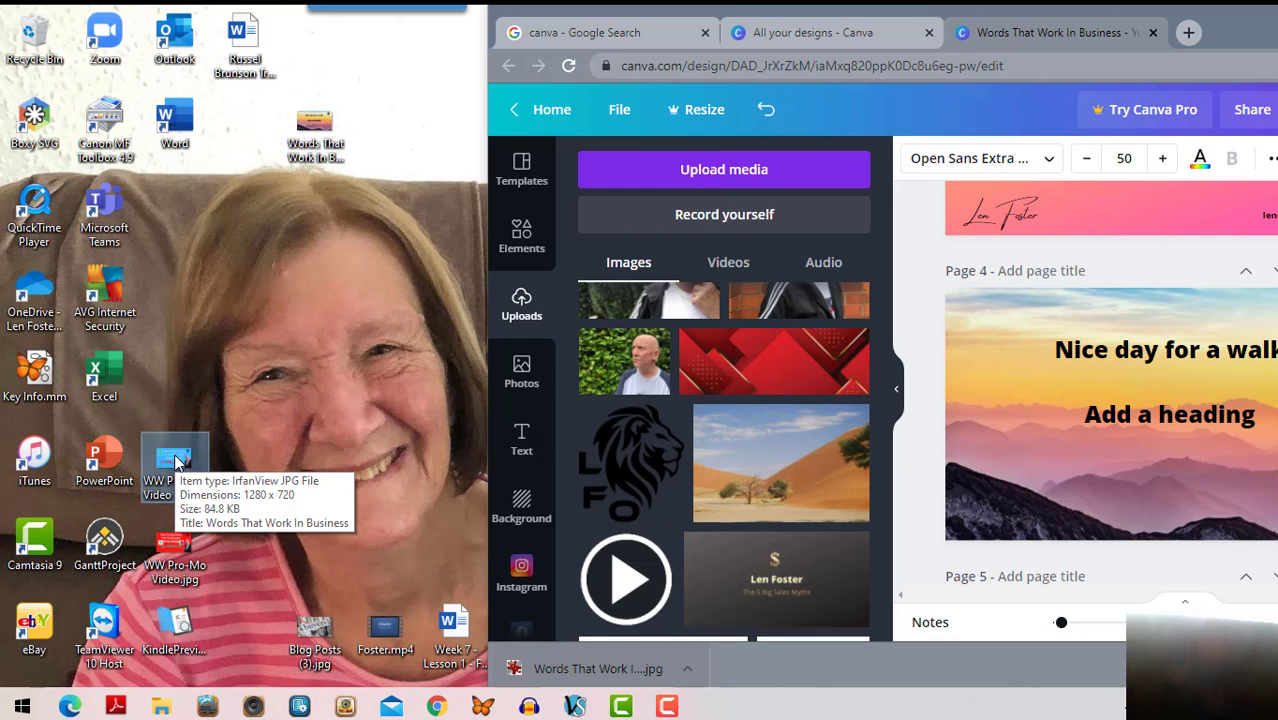
double_click(175, 460)
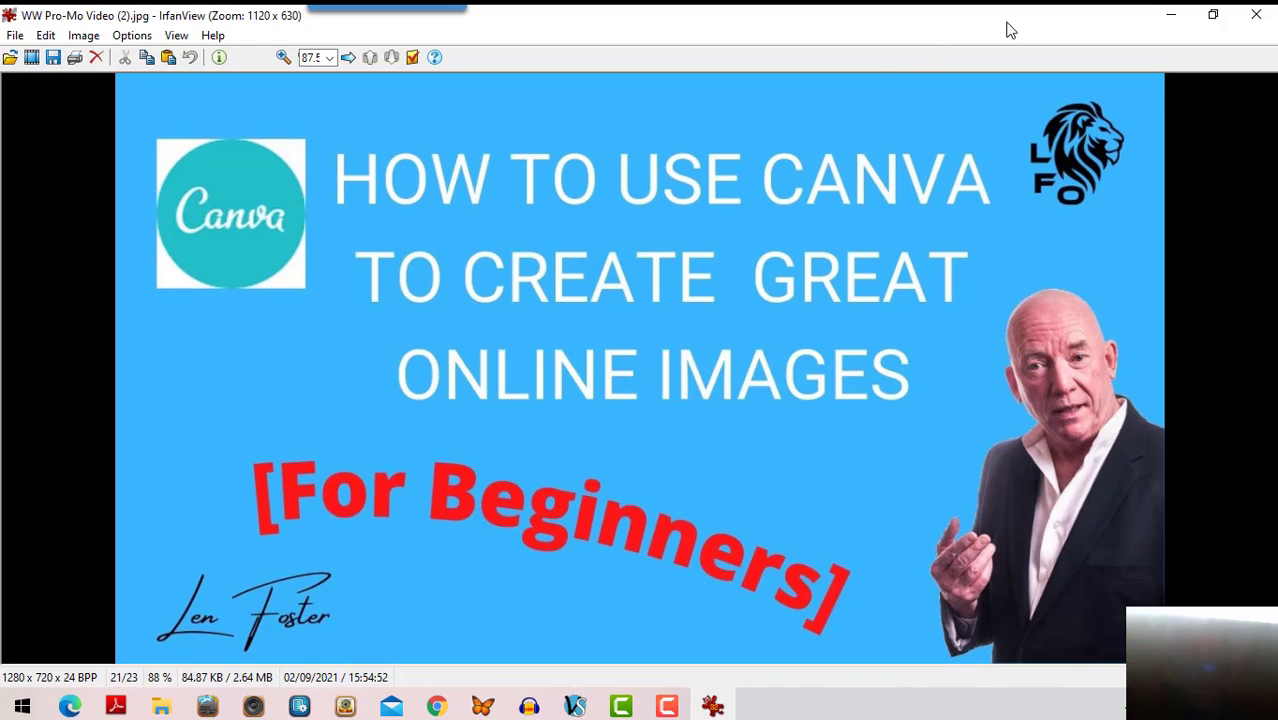
left_click(1256, 16)
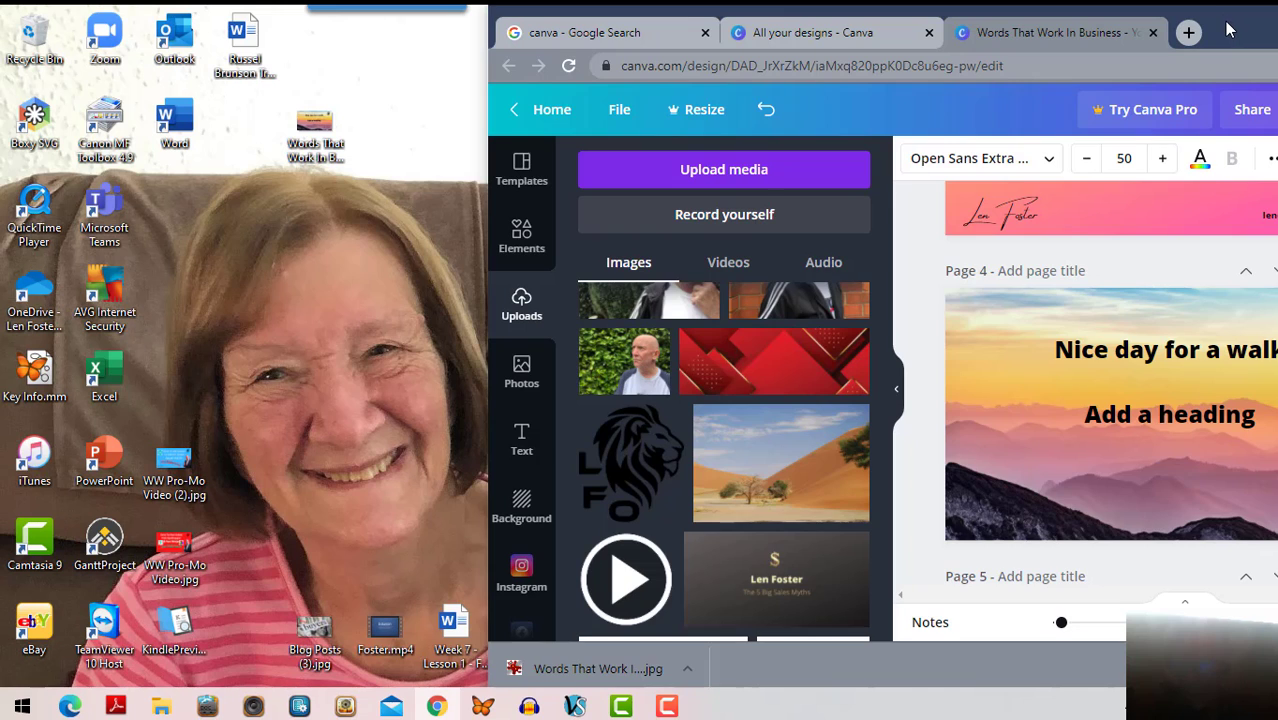
- Bring the browser window back over the desktop, maximize it and go up to page 2 of the design
left_click_drag(1230, 30, 930, 48)
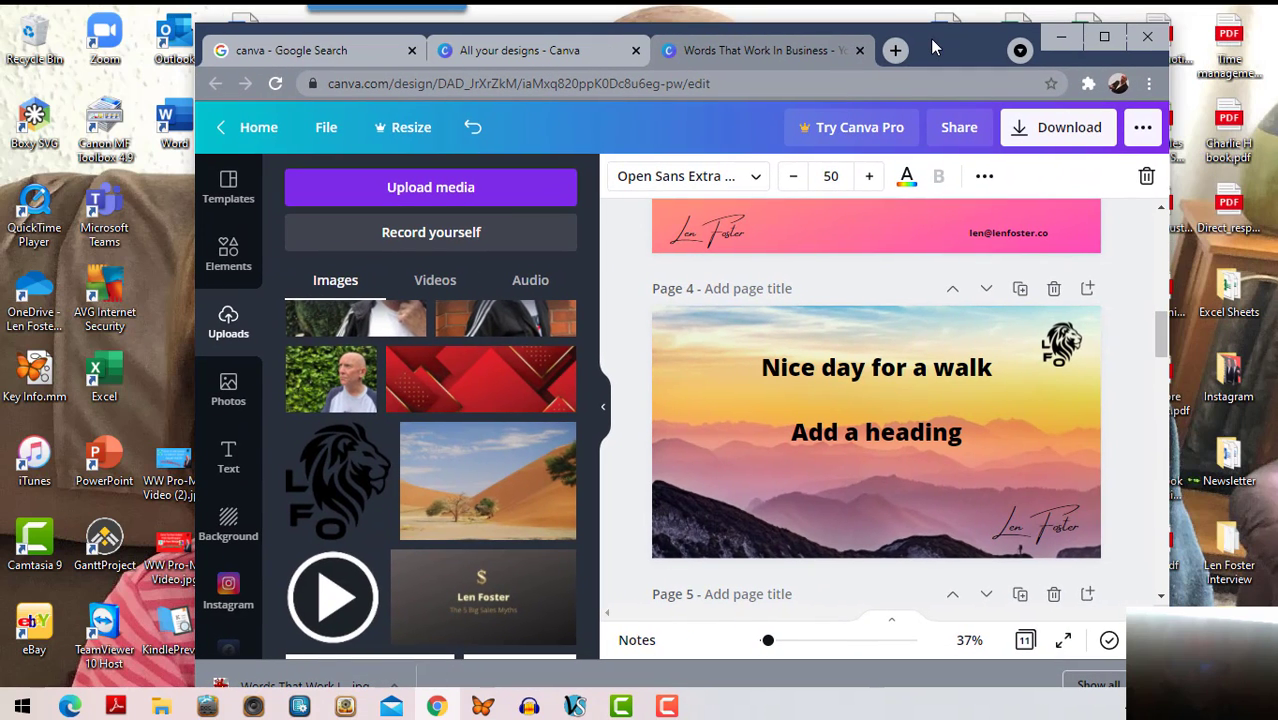
left_click(1096, 44)
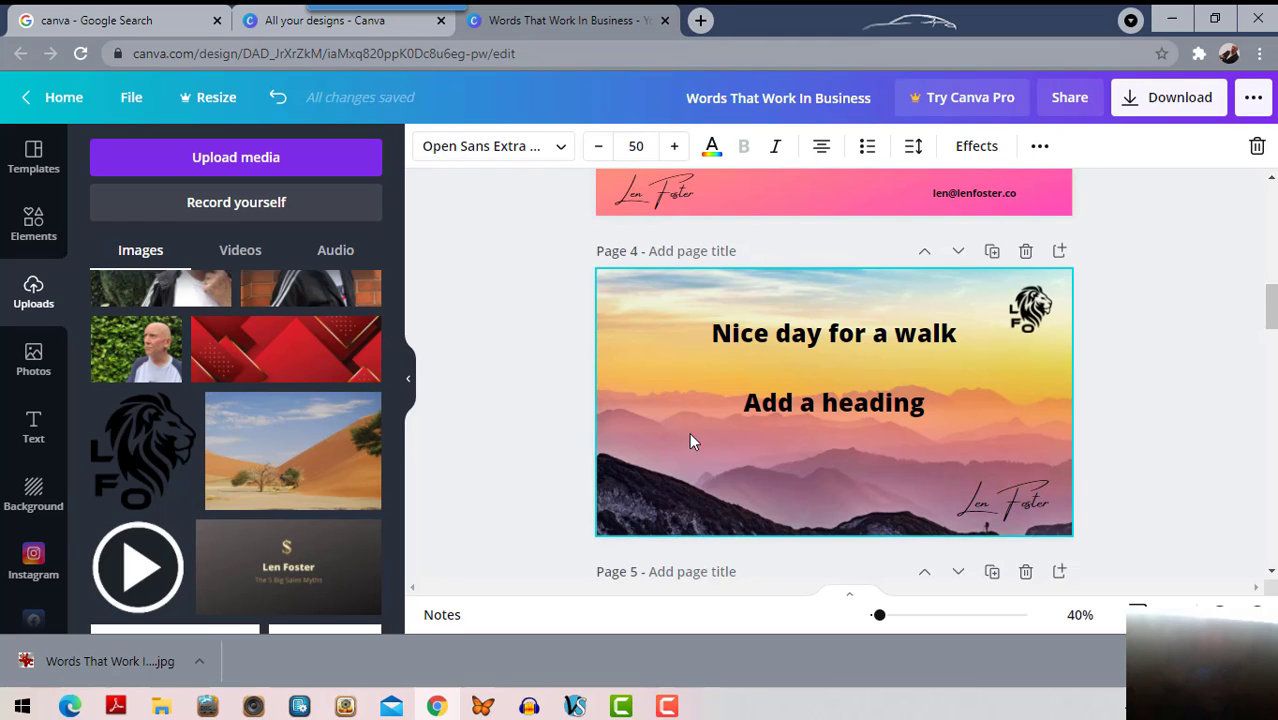
scroll(689, 441, "up", 5)
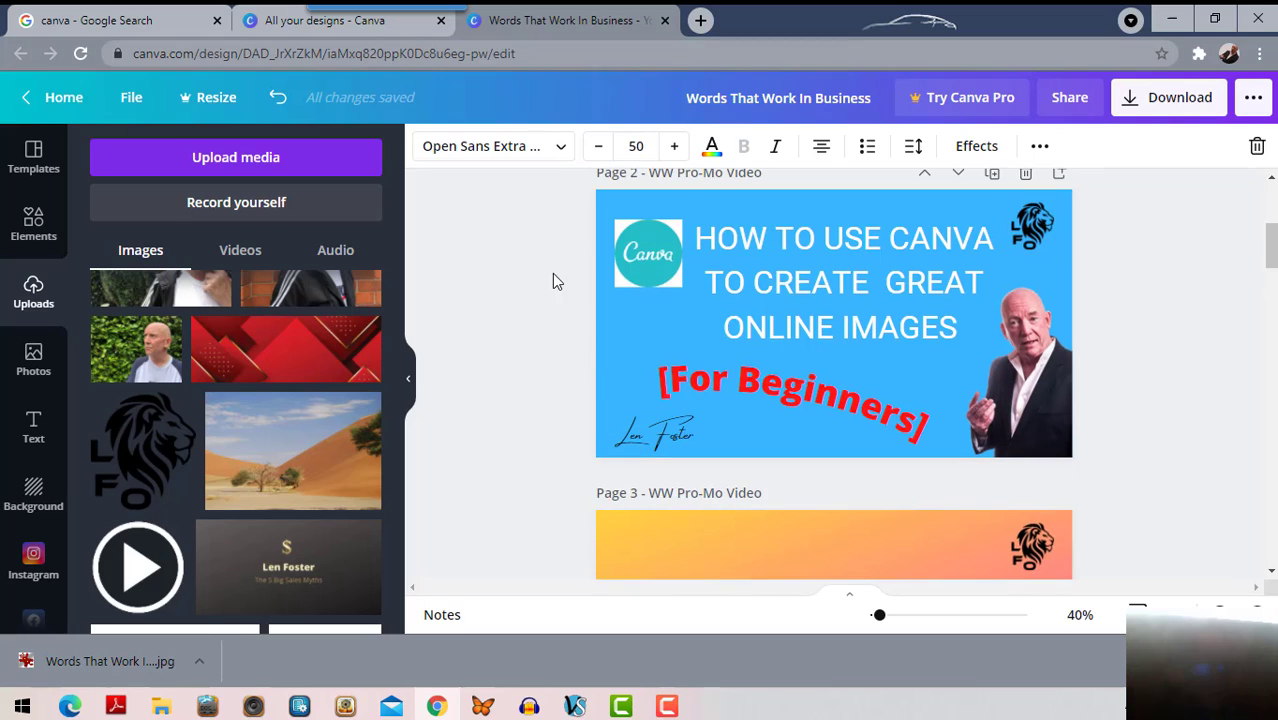
- Leave the design for the Canva home page and look over the recent designs and suggested design types
left_click(29, 105)
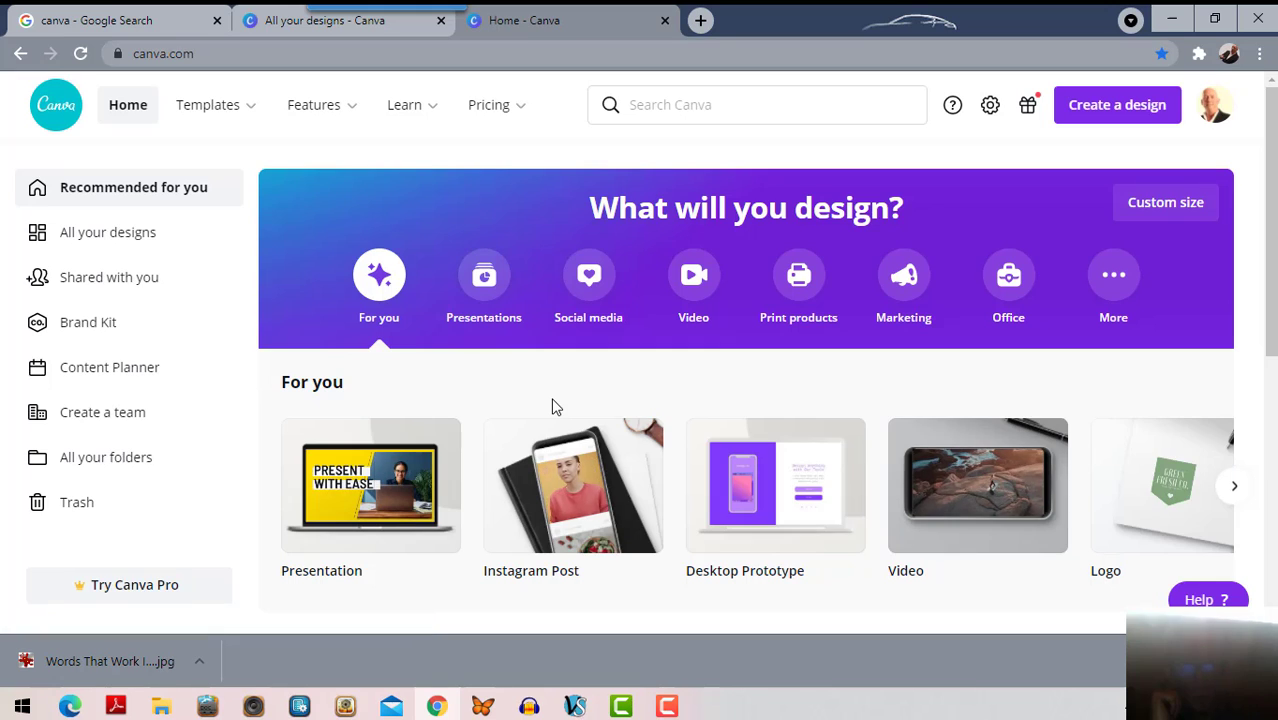
scroll(556, 407, "down", 3)
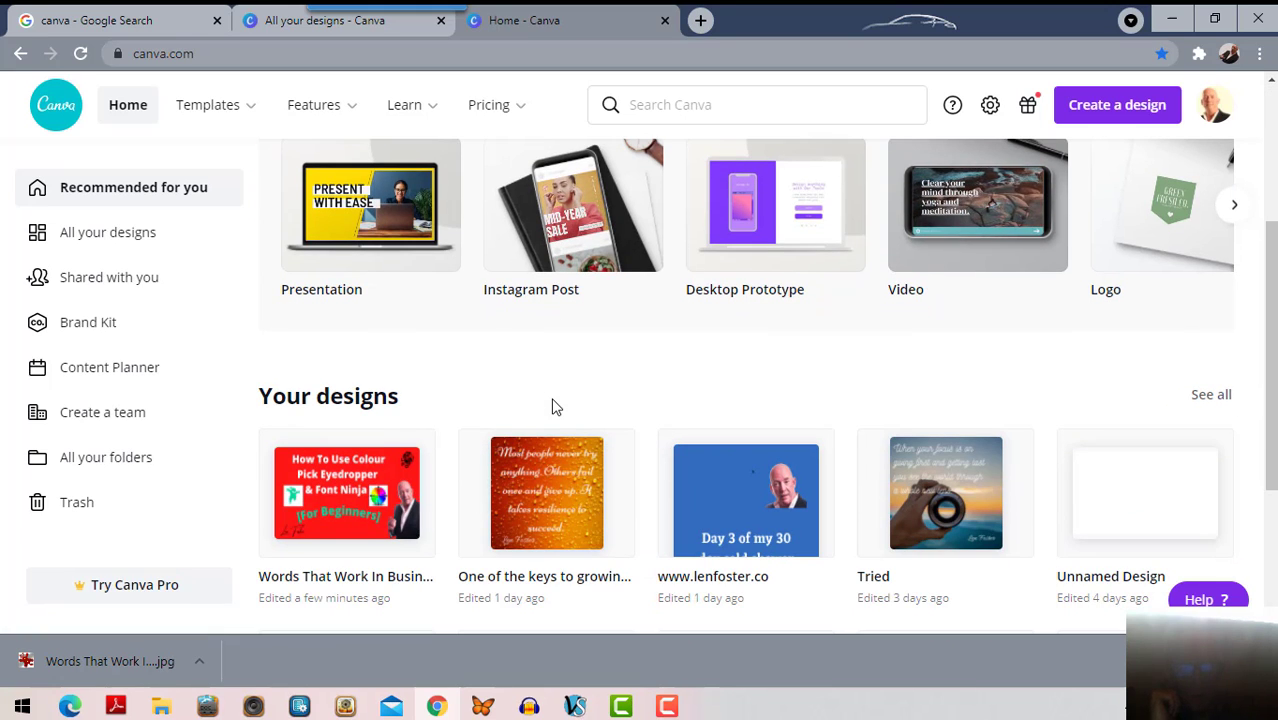
scroll(556, 407, "down", 2)
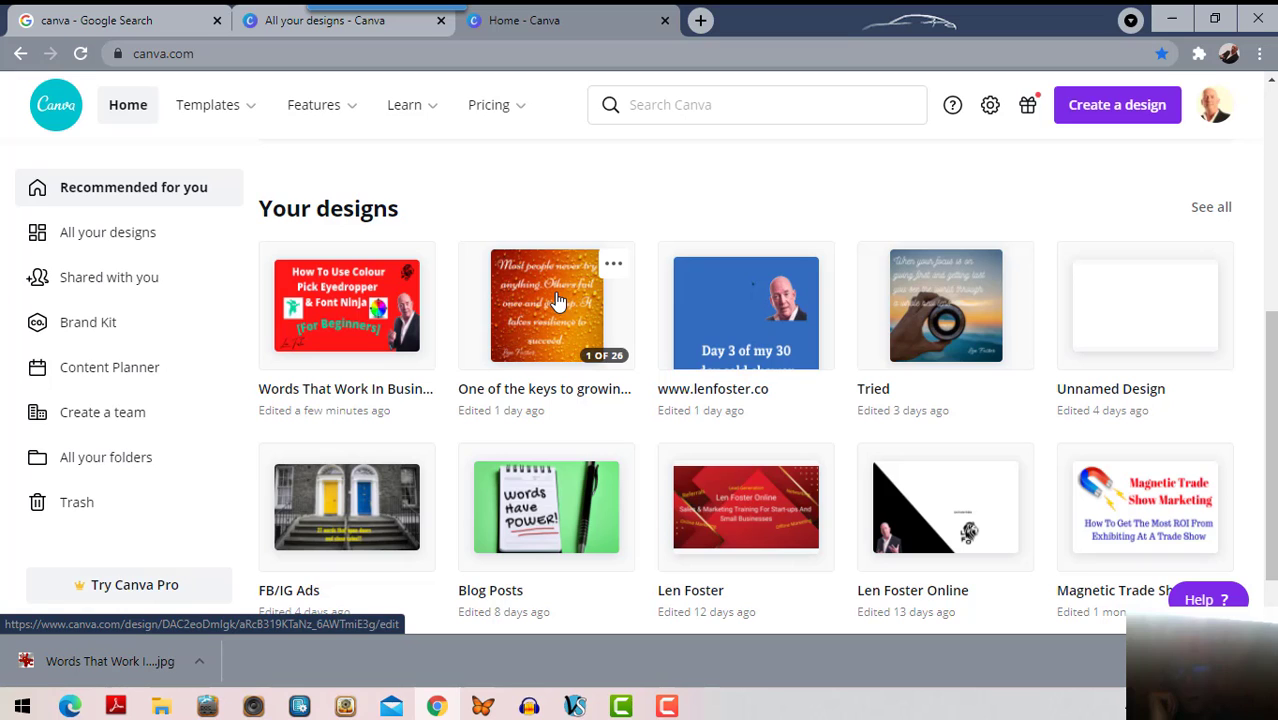
scroll(784, 330, "down", 1)
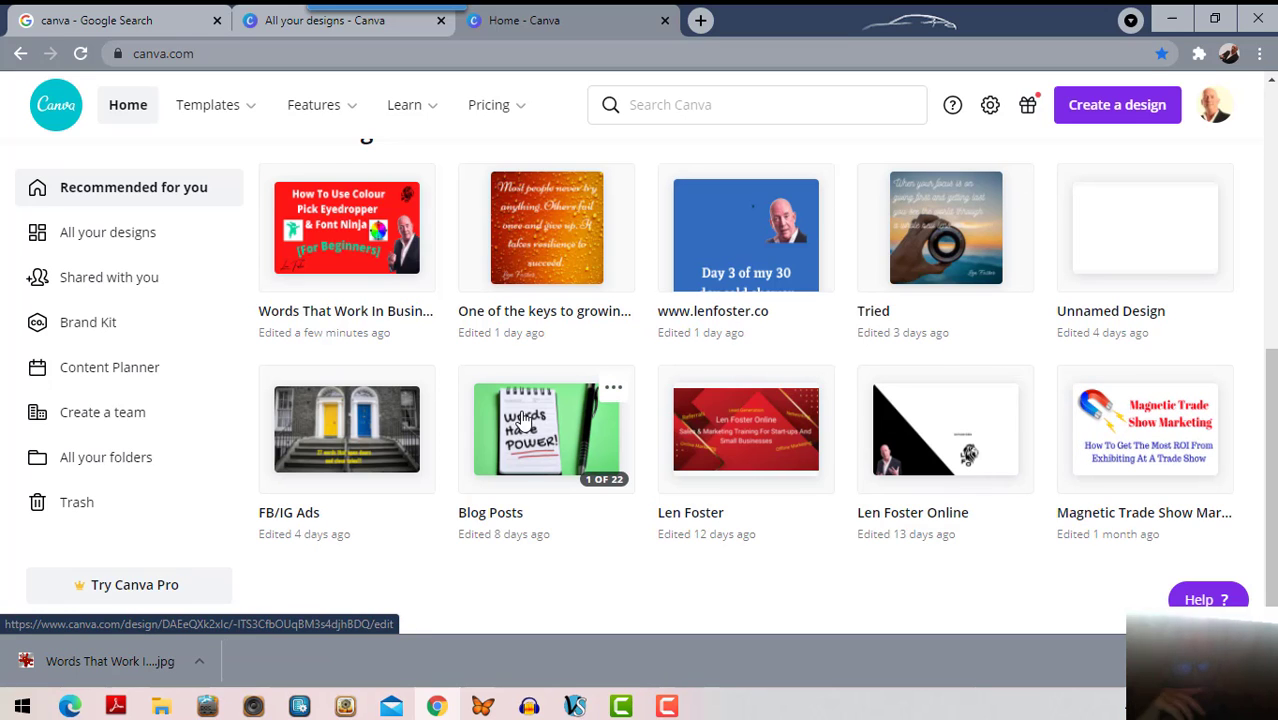
scroll(522, 420, "up", 2)
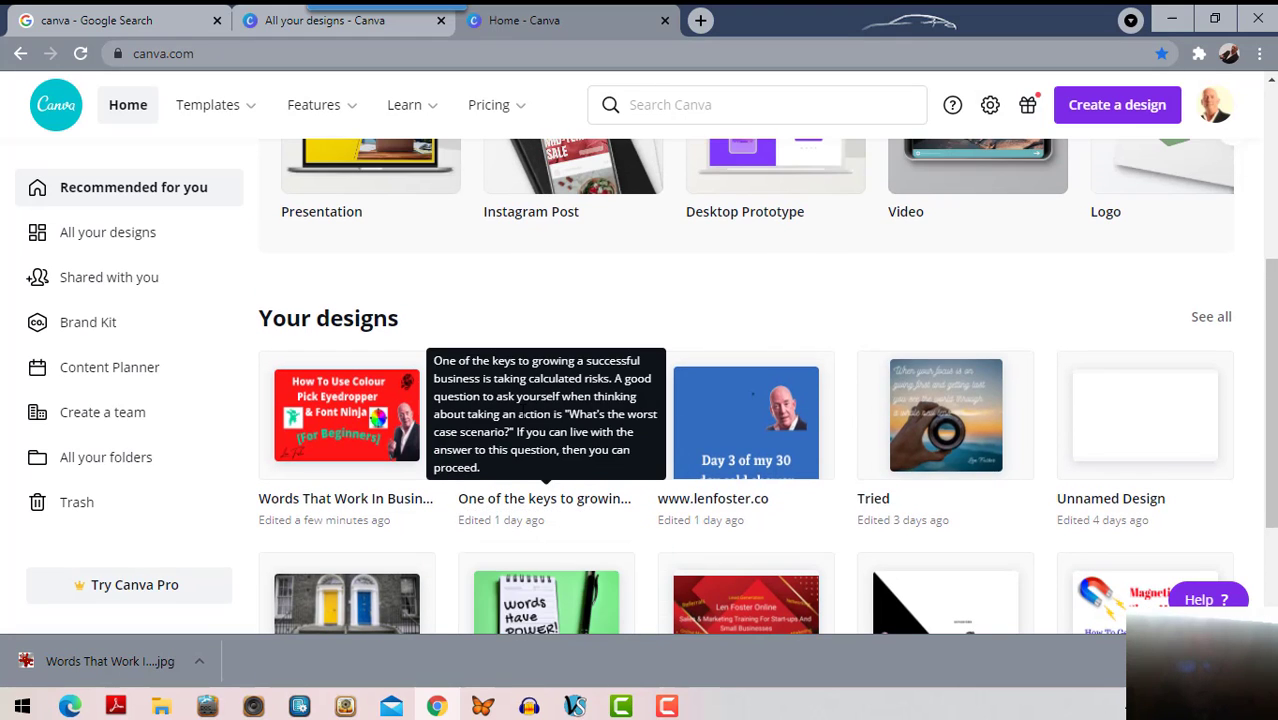
scroll(520, 414, "up", 2)
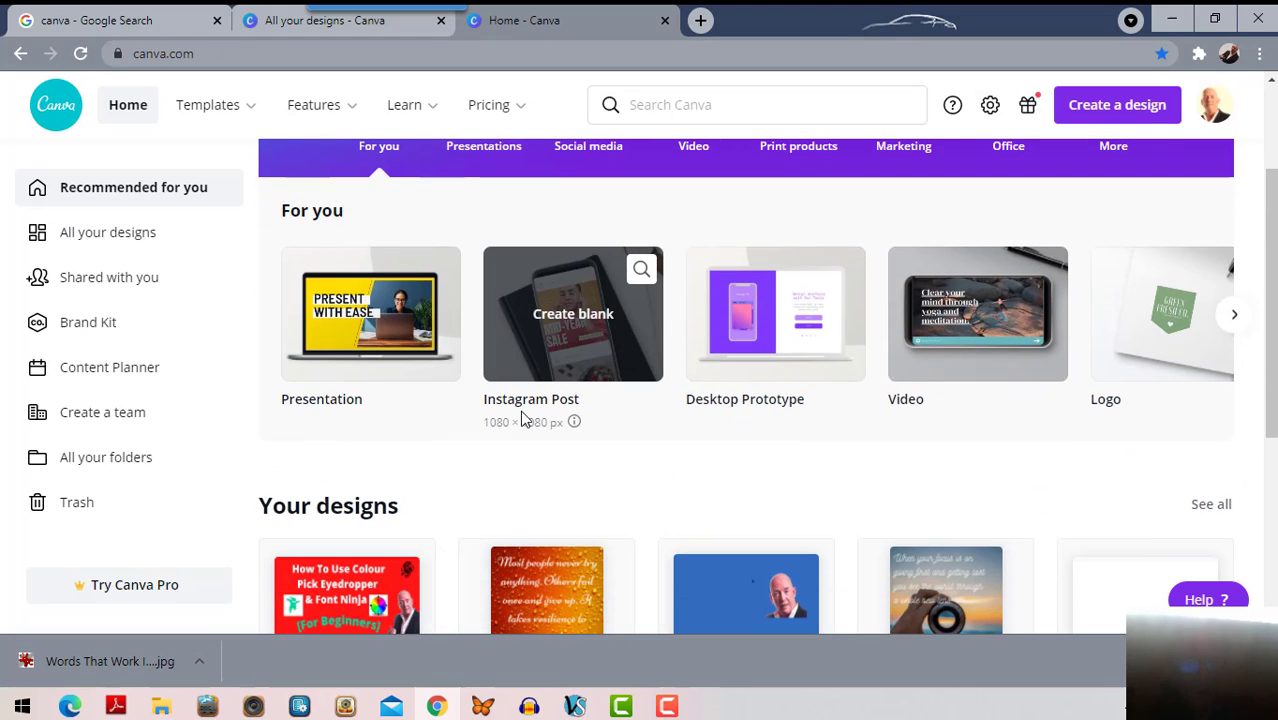